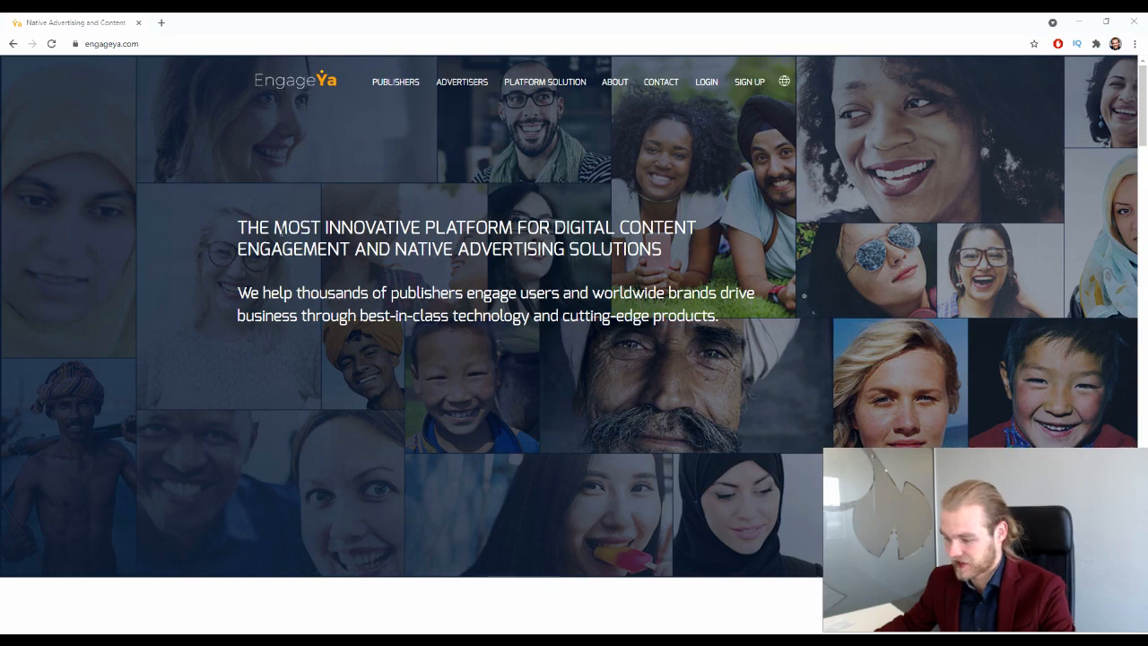
Look through the EngageYa home page, including publisher metrics, monthly impressions, the global coverage map and the footer
scroll(225, 258, "down", 8)
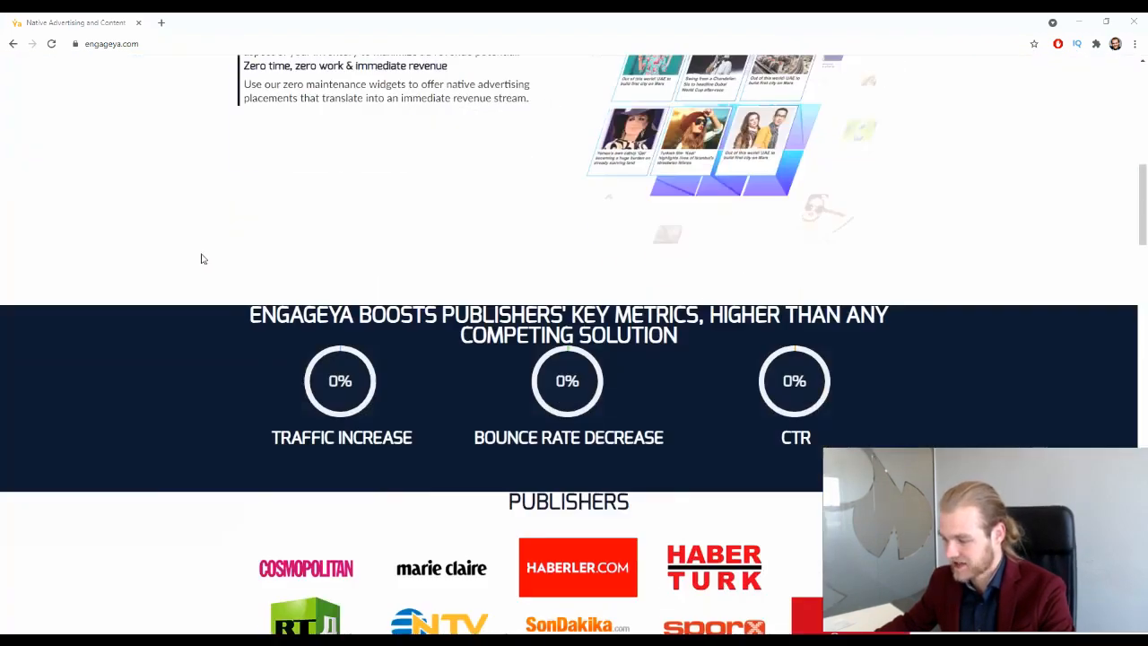
scroll(207, 258, "down", 8)
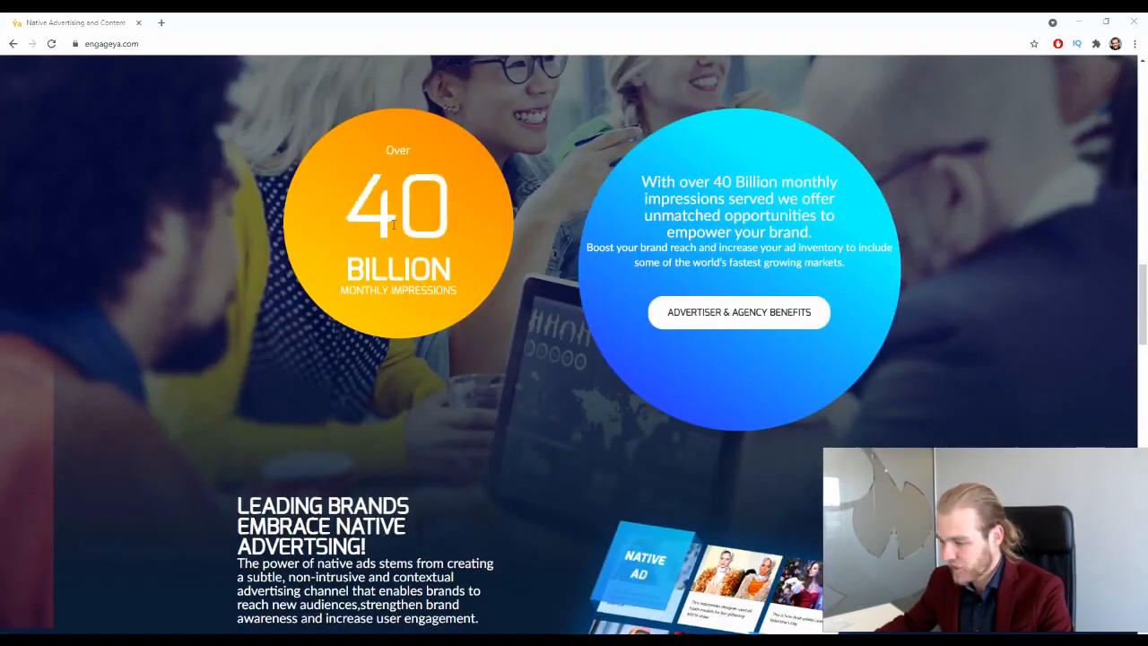
scroll(400, 324, "down", 1)
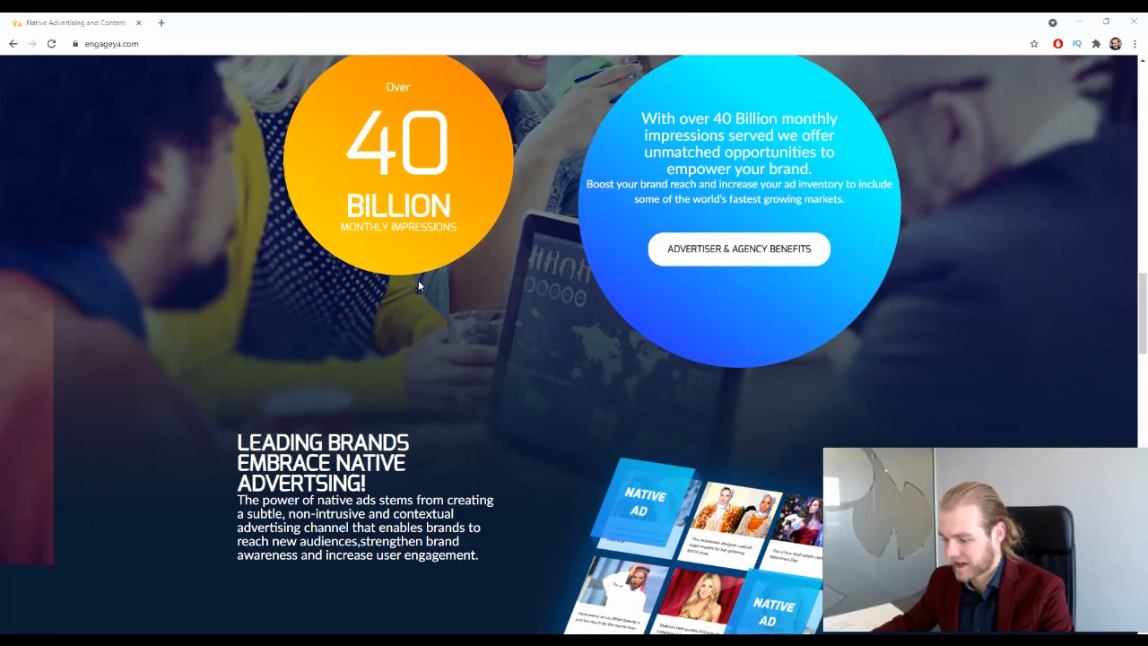
scroll(418, 280, "down", 10)
scroll(716, 283, "up", 4)
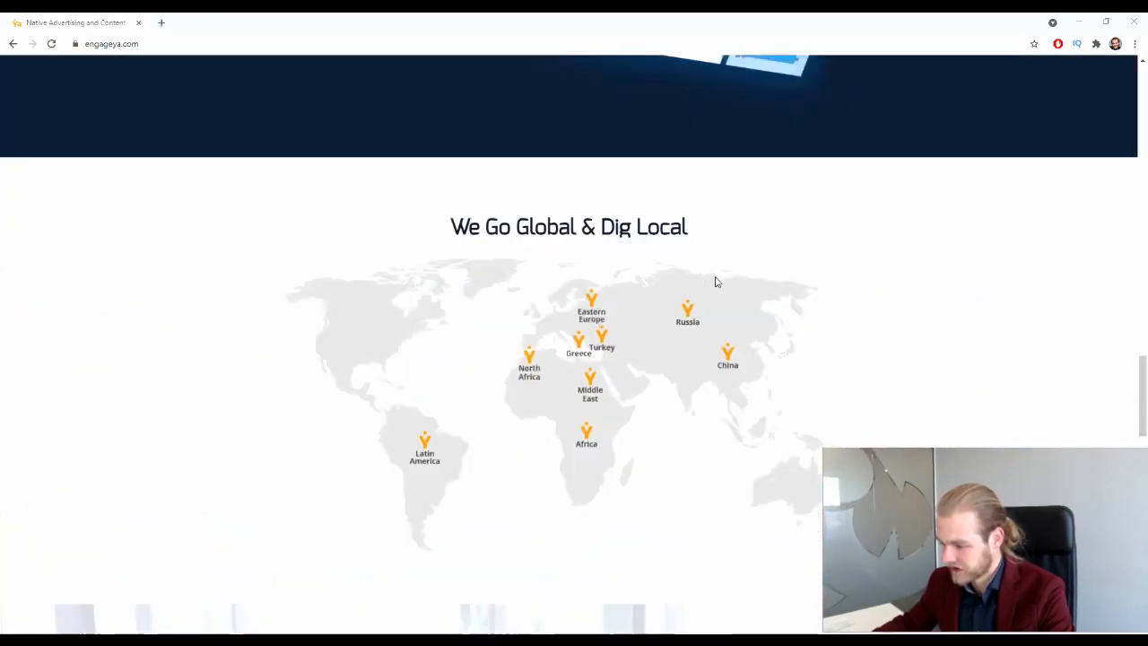
scroll(716, 282, "down", 12)
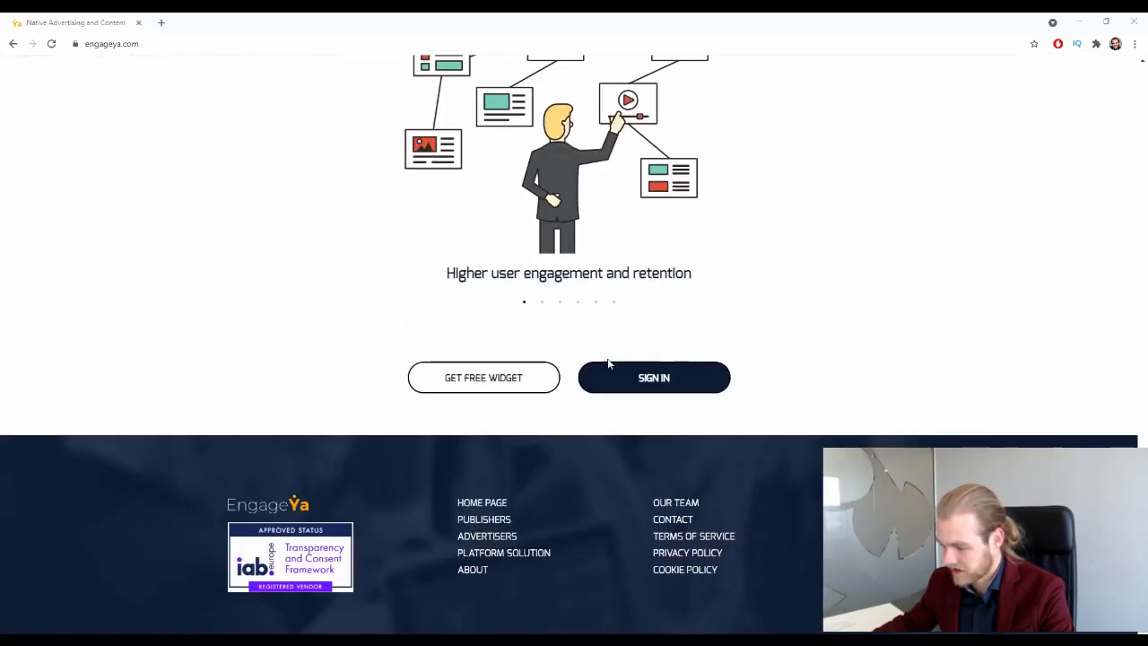
Open the Advertisers page and examine its Advertiser Benefits section, including the verticals that can be targeted
left_click(484, 535)
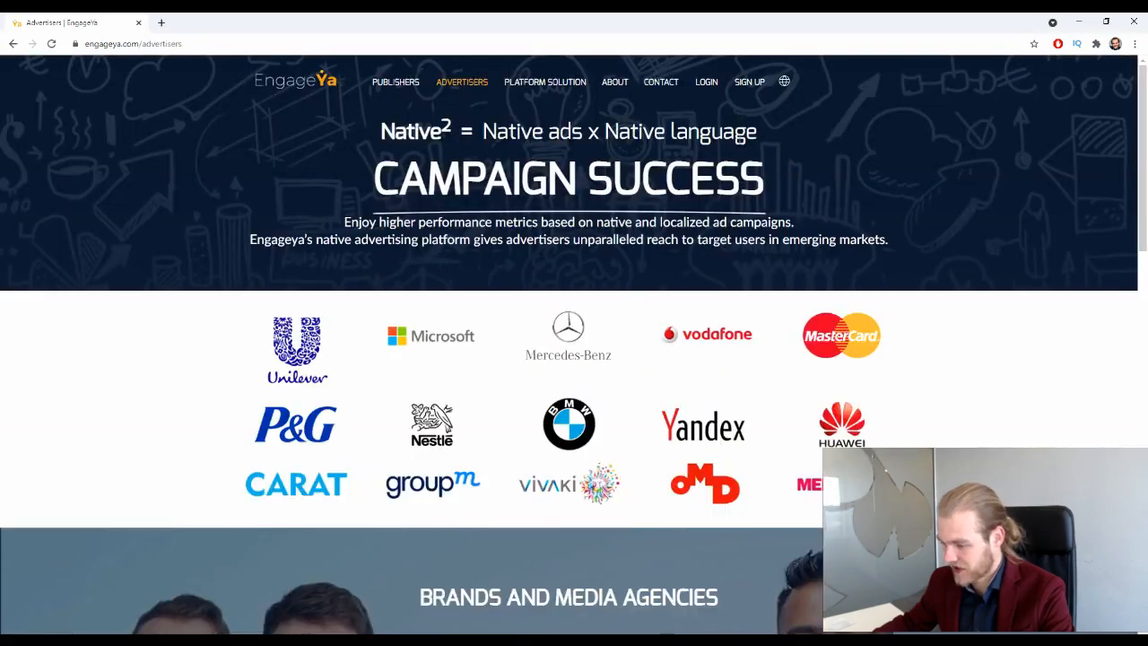
scroll(834, 164, "down", 8)
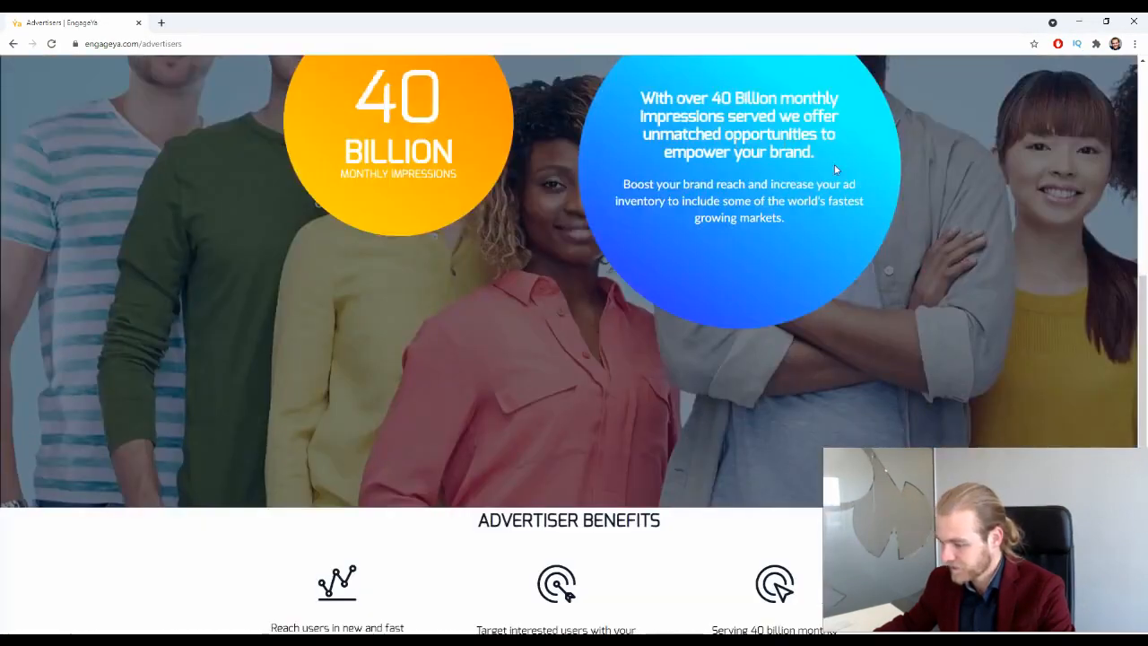
scroll(834, 164, "down", 5)
scroll(794, 218, "up", 1)
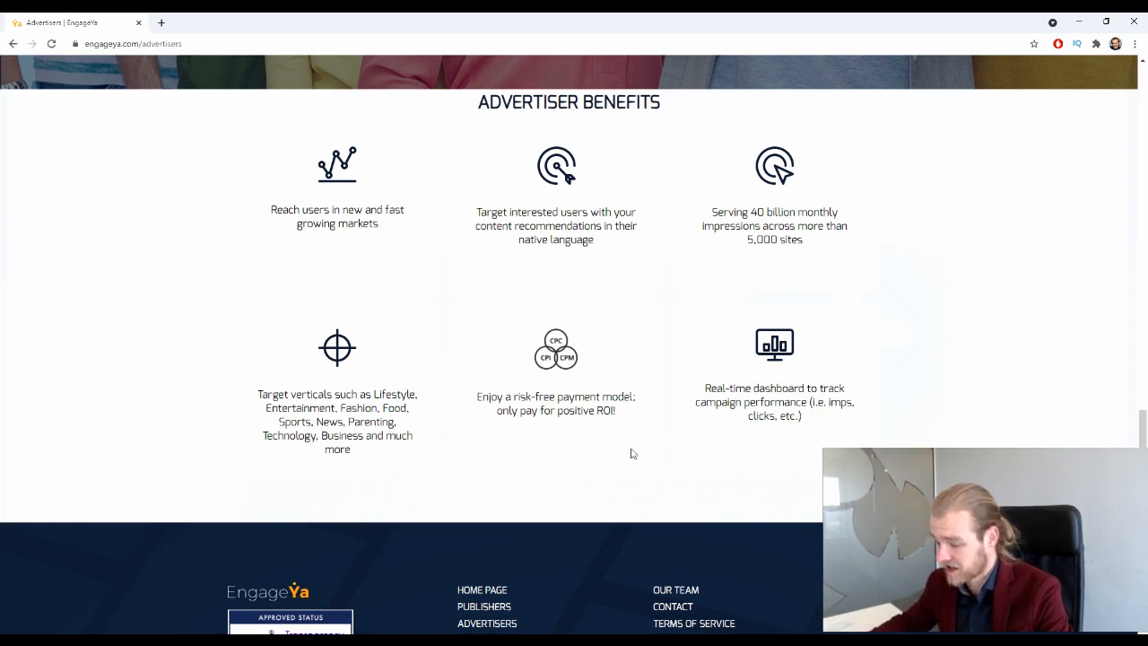
triple_click(380, 451)
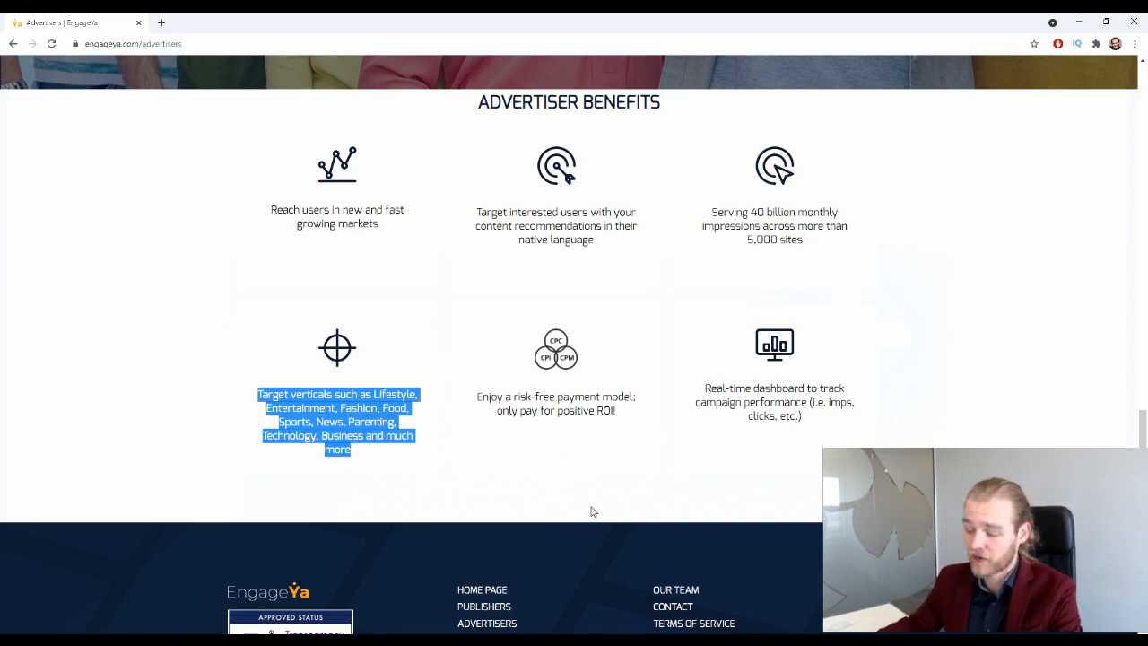
left_click(440, 479)
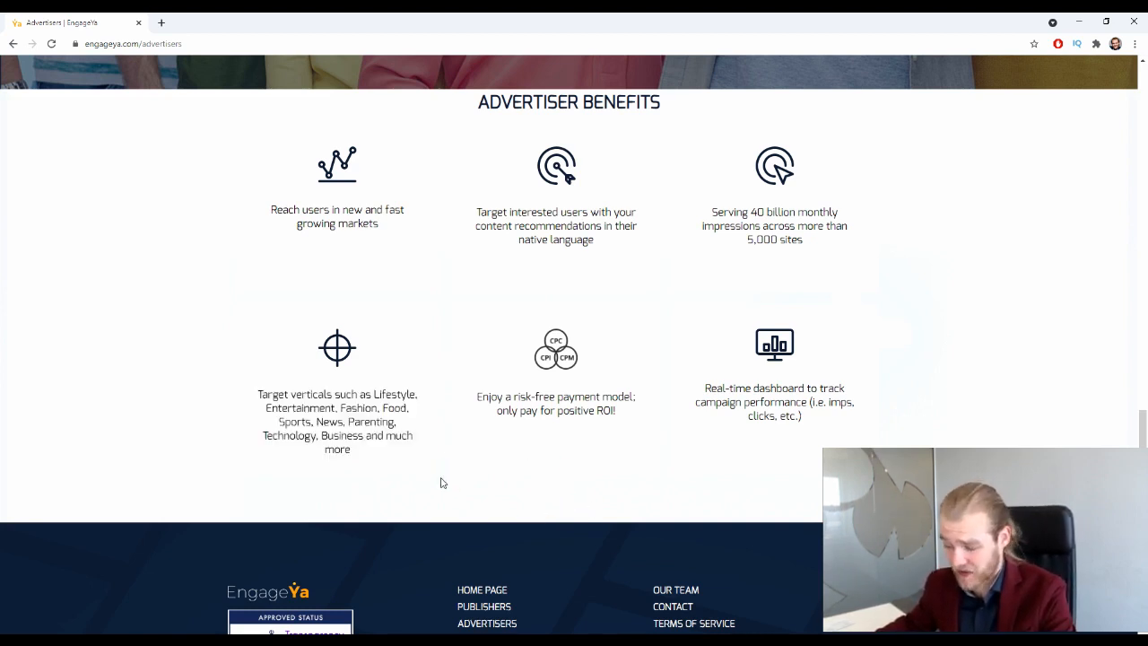
triple_click(277, 410)
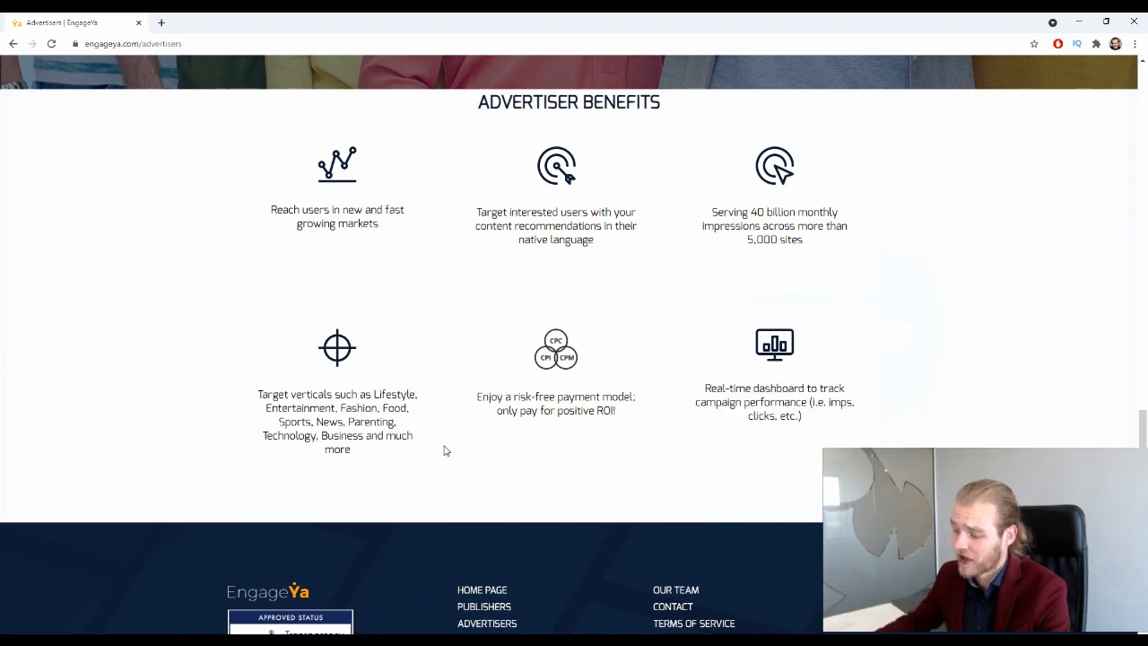
scroll(184, 355, "up", 2)
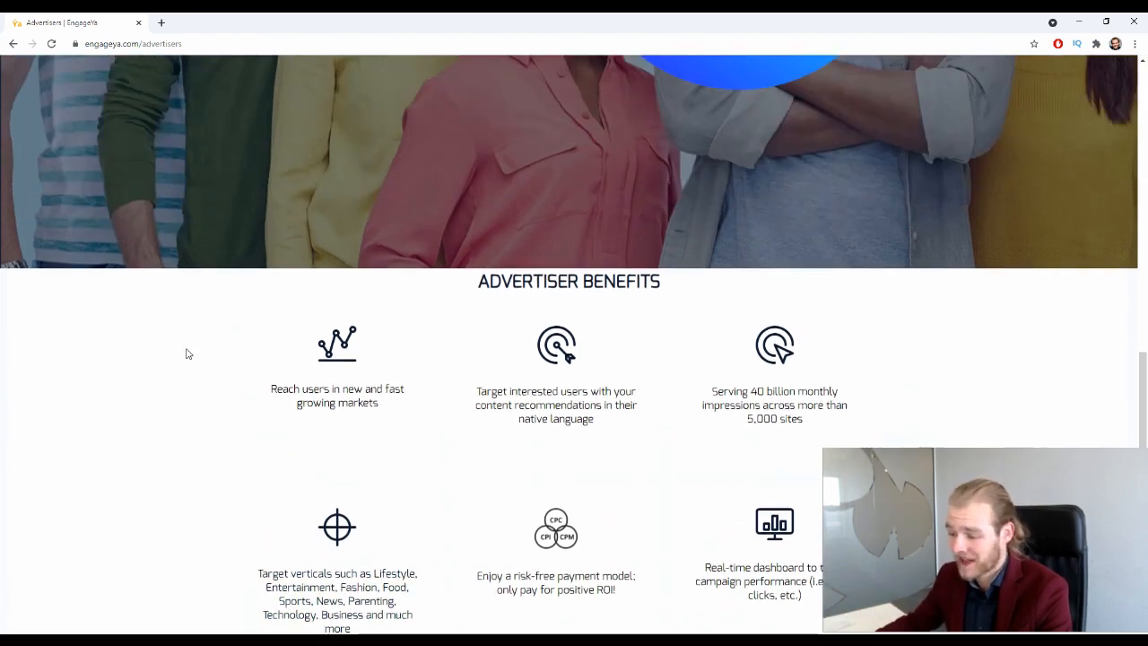
scroll(184, 350, "down", 3)
scroll(173, 320, "up", 10)
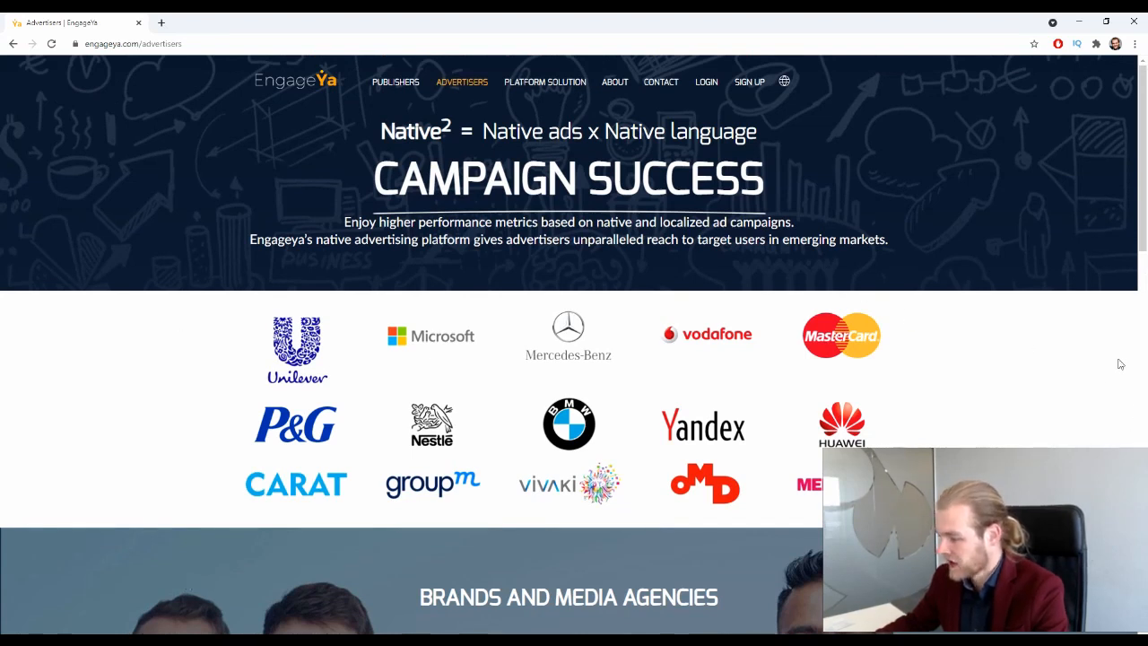
Open the platform's login page, fill in the account username and password, and log in
left_click(708, 83)
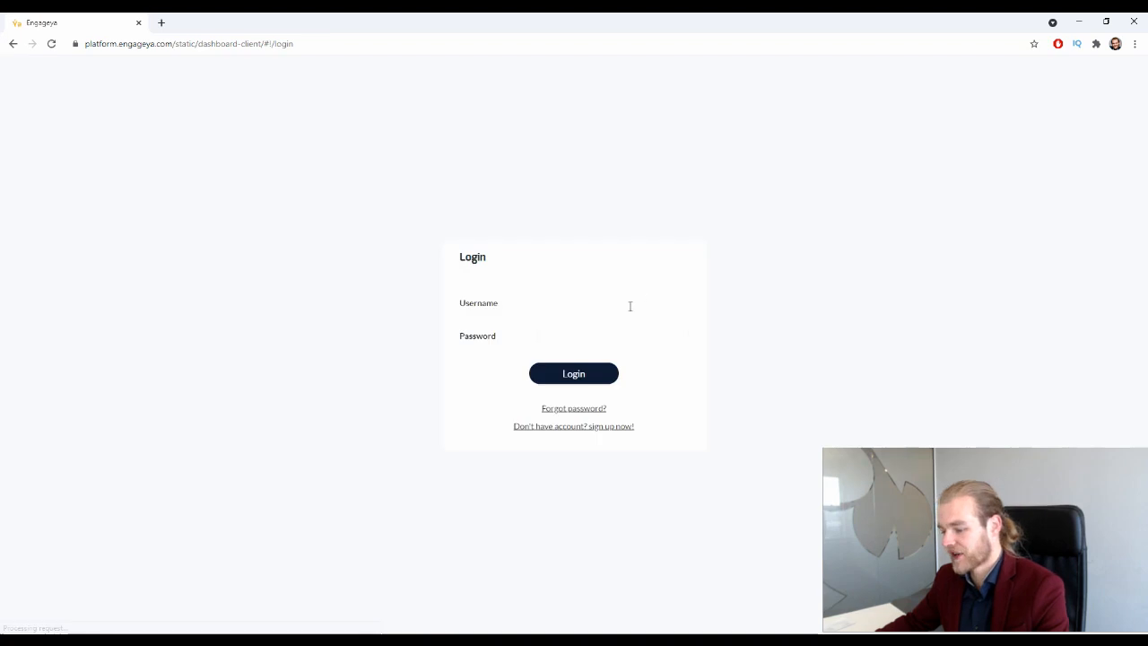
left_click(621, 305)
key("Down")
key("Tab")
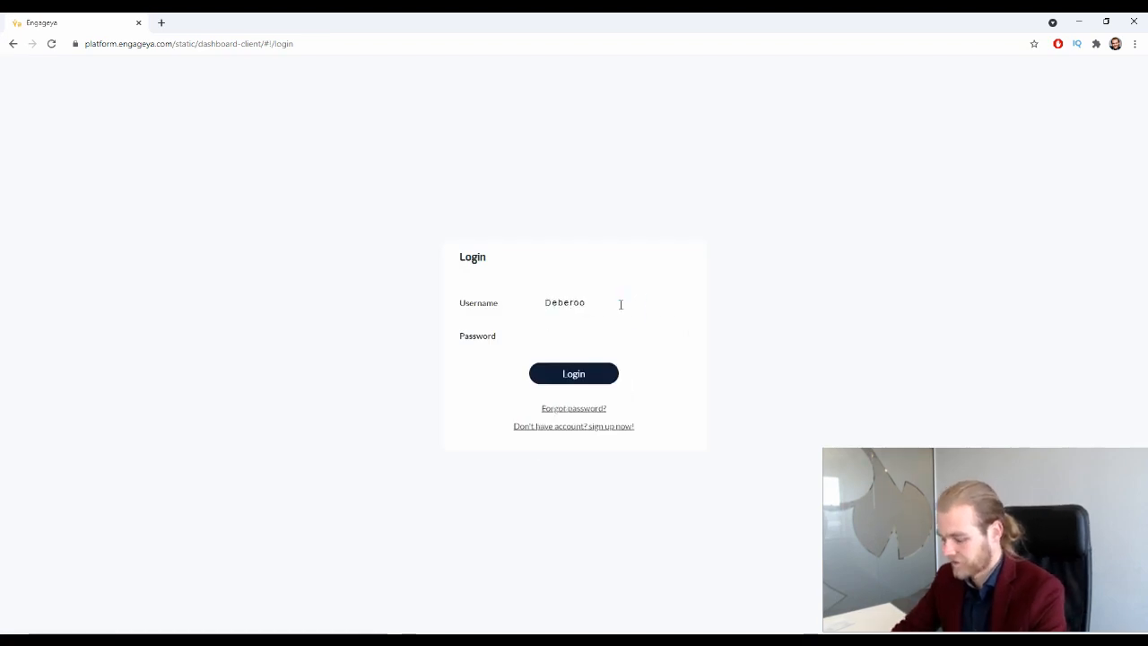
type("*******")
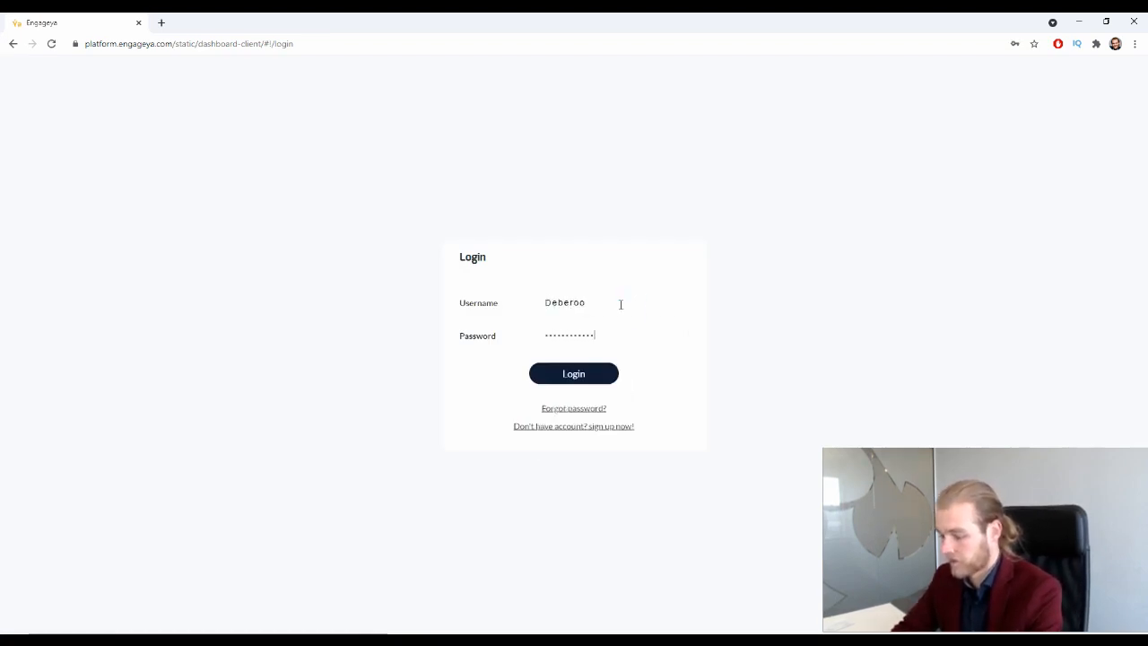
key("Return")
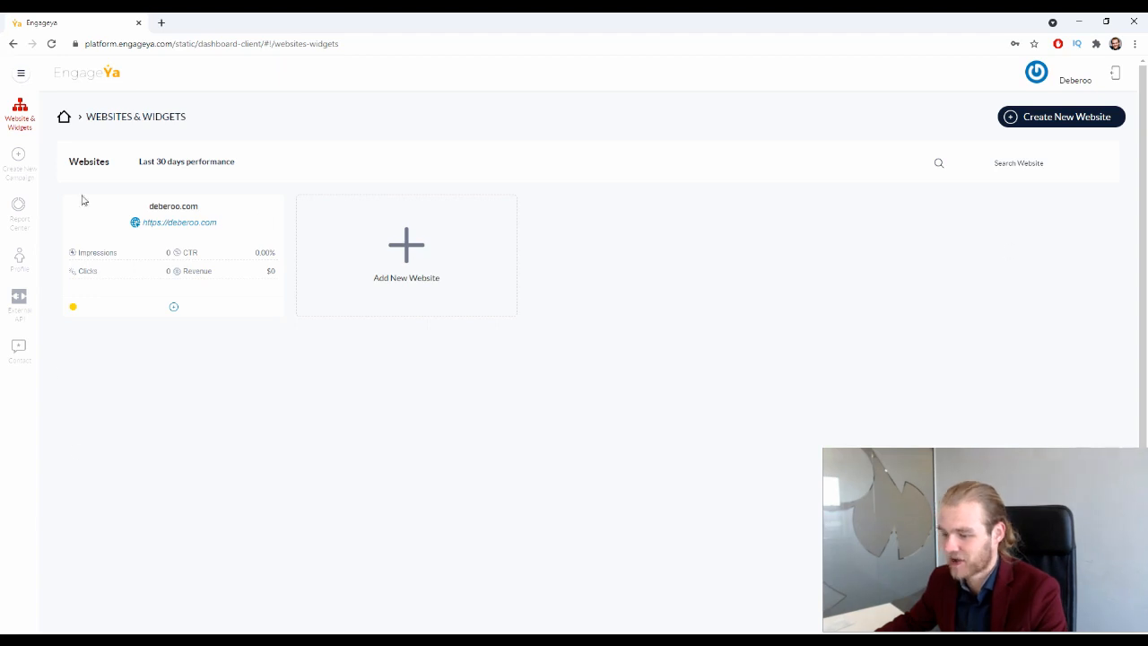
Start a new campaign with the campaign name "Deberoo Campaign" and the brand name "Deberoo"
left_click(29, 184)
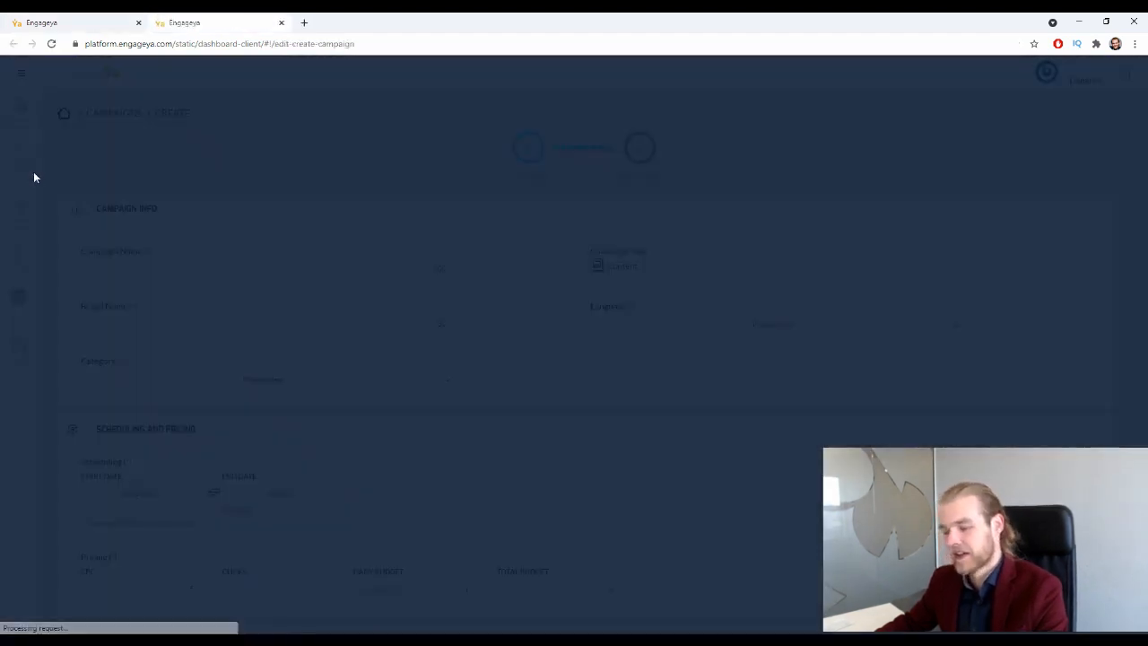
scroll(532, 317, "down", 1)
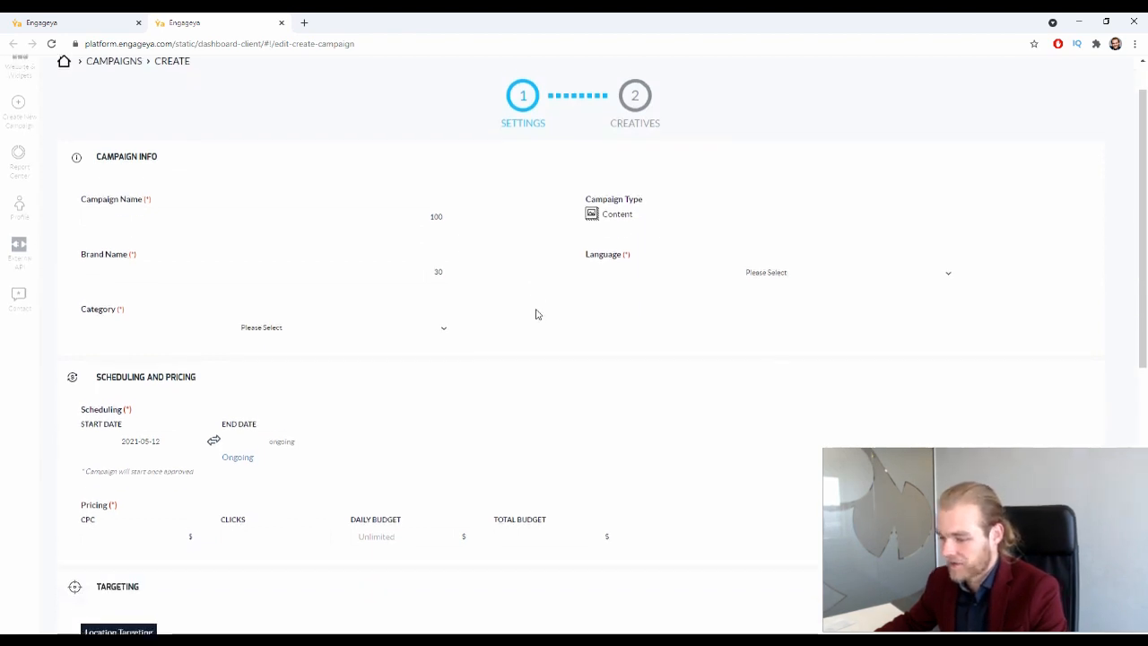
left_click(267, 202)
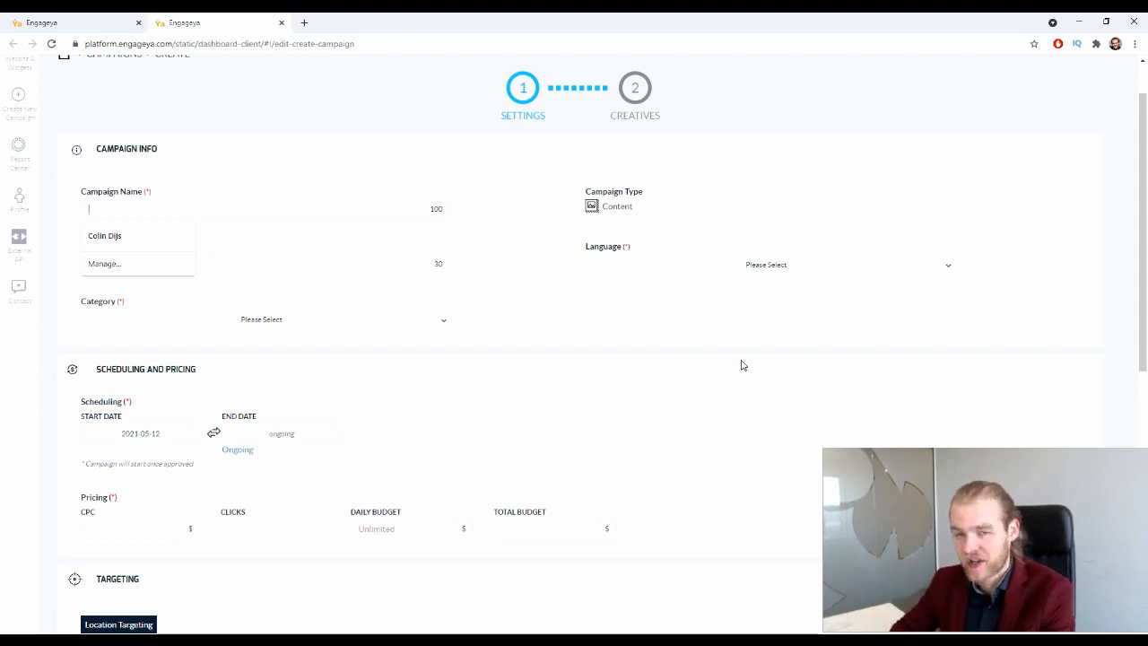
type("Debero")
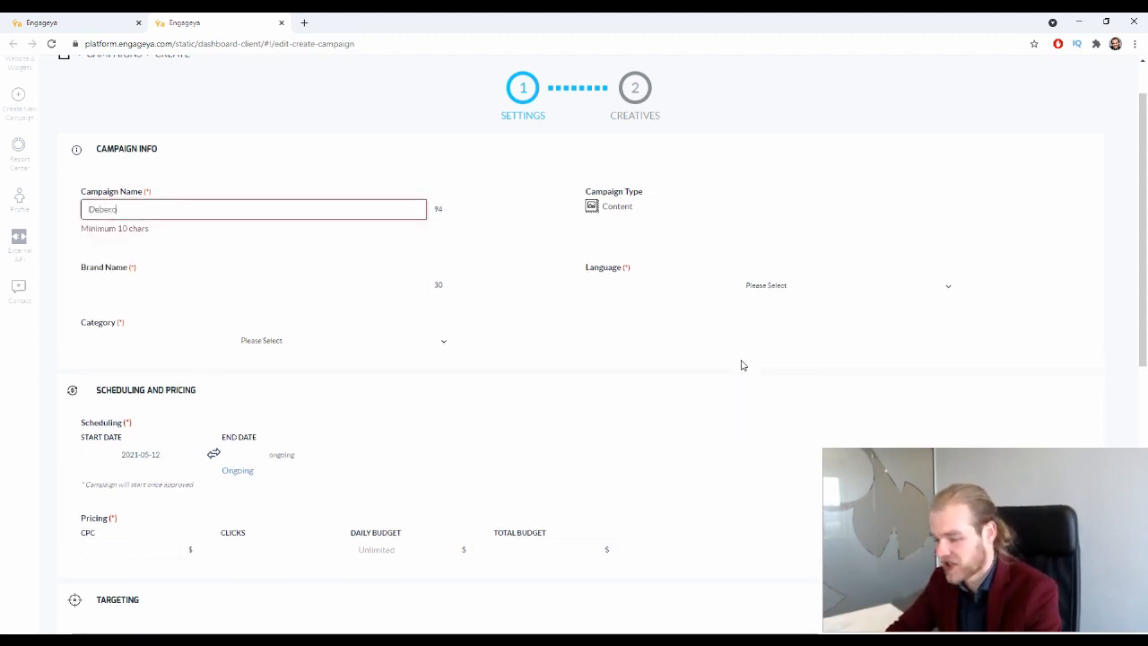
type("o Camp")
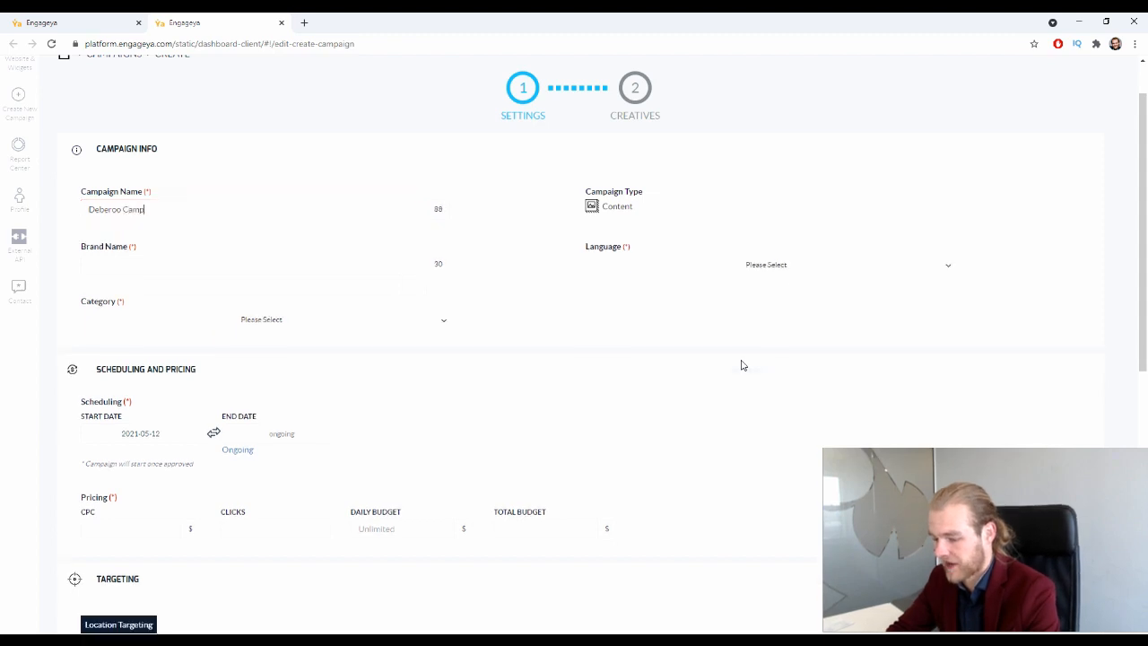
type("aign")
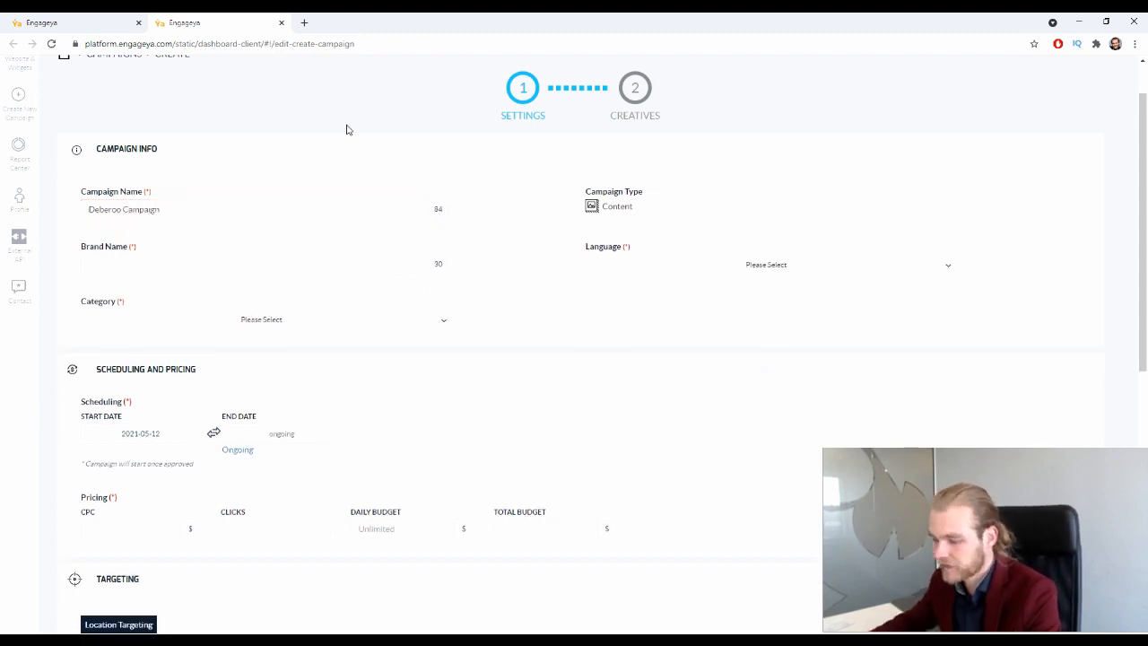
left_click(128, 260)
type("Deberoo")
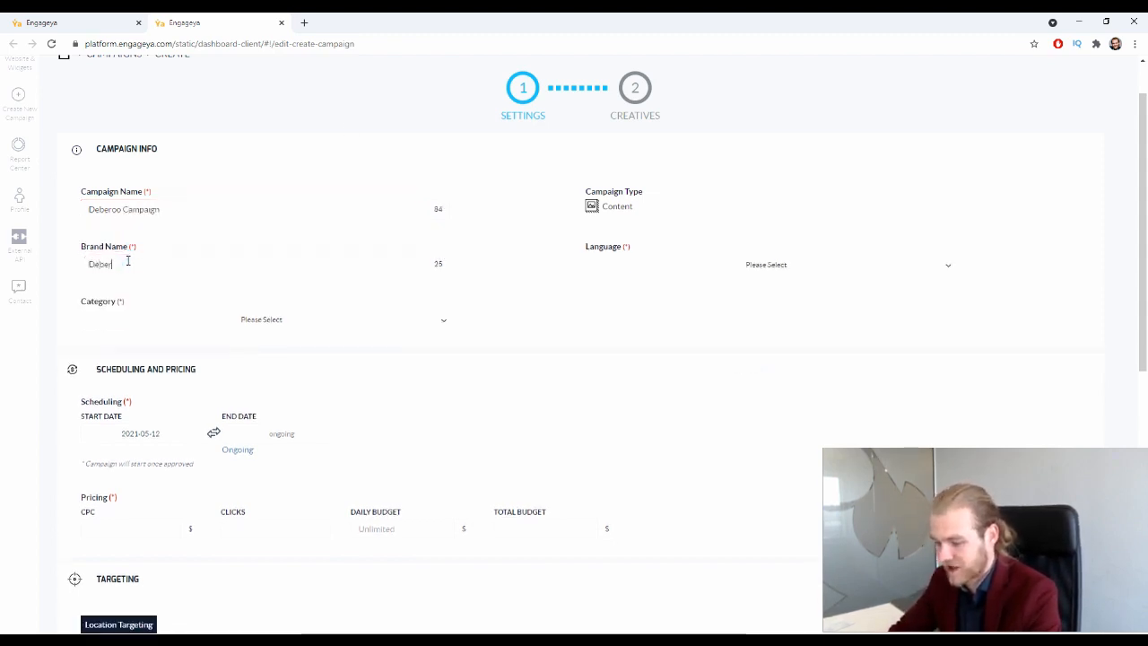
Set the campaign's category to Marketing
left_click(292, 324)
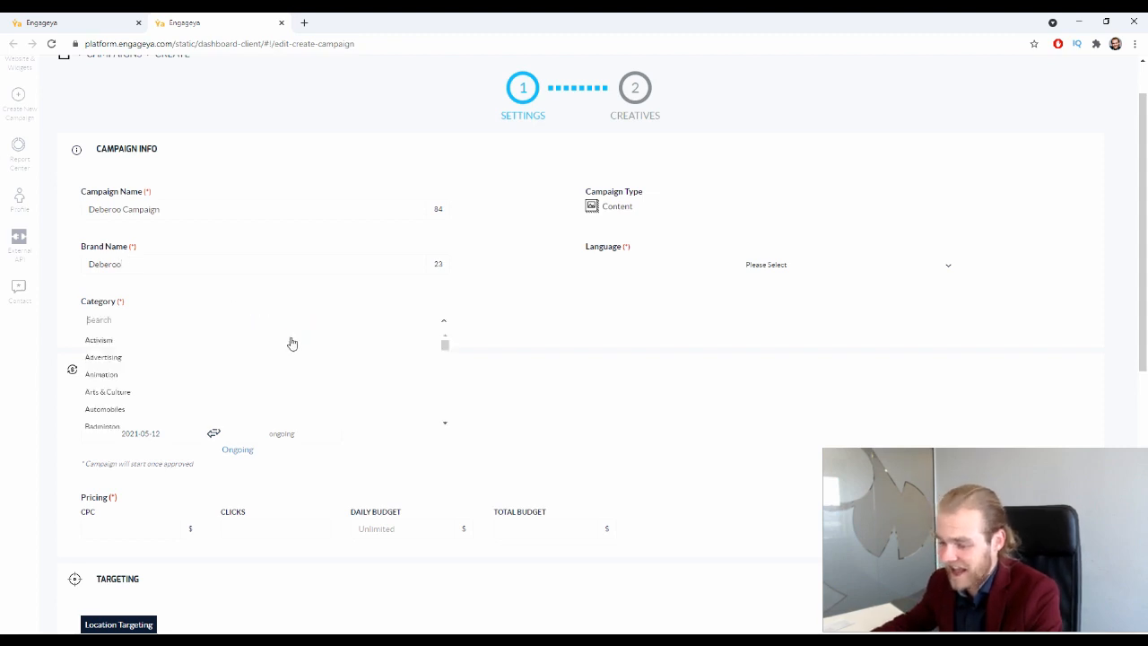
scroll(359, 381, "down", 10)
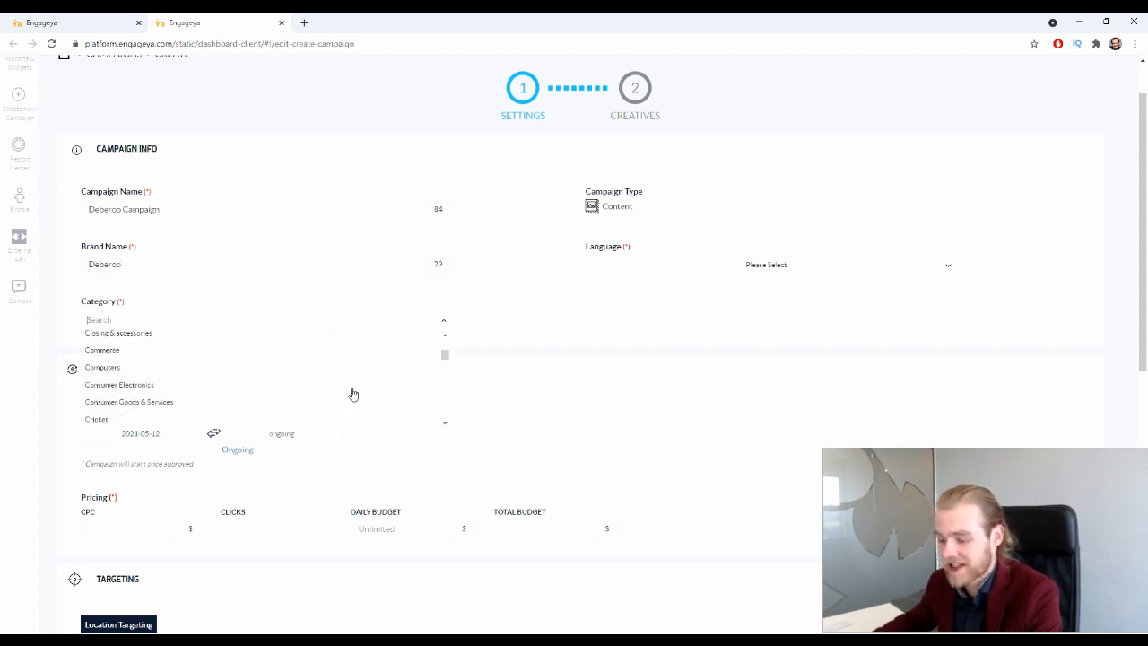
scroll(358, 350, "down", 10)
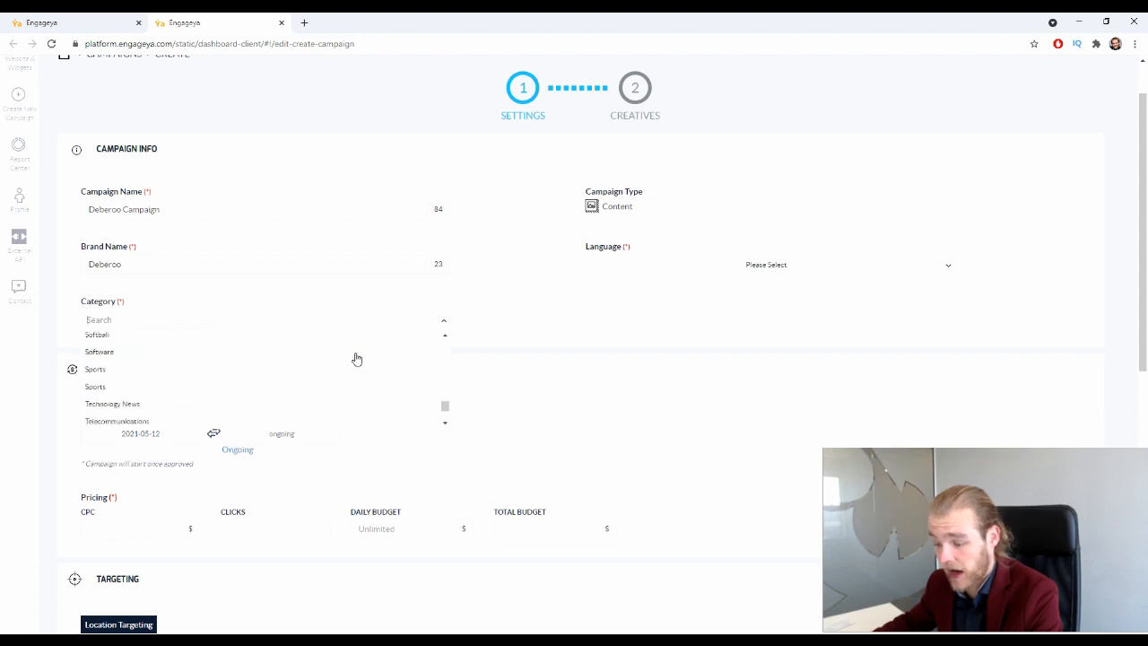
scroll(359, 368, "down", 5)
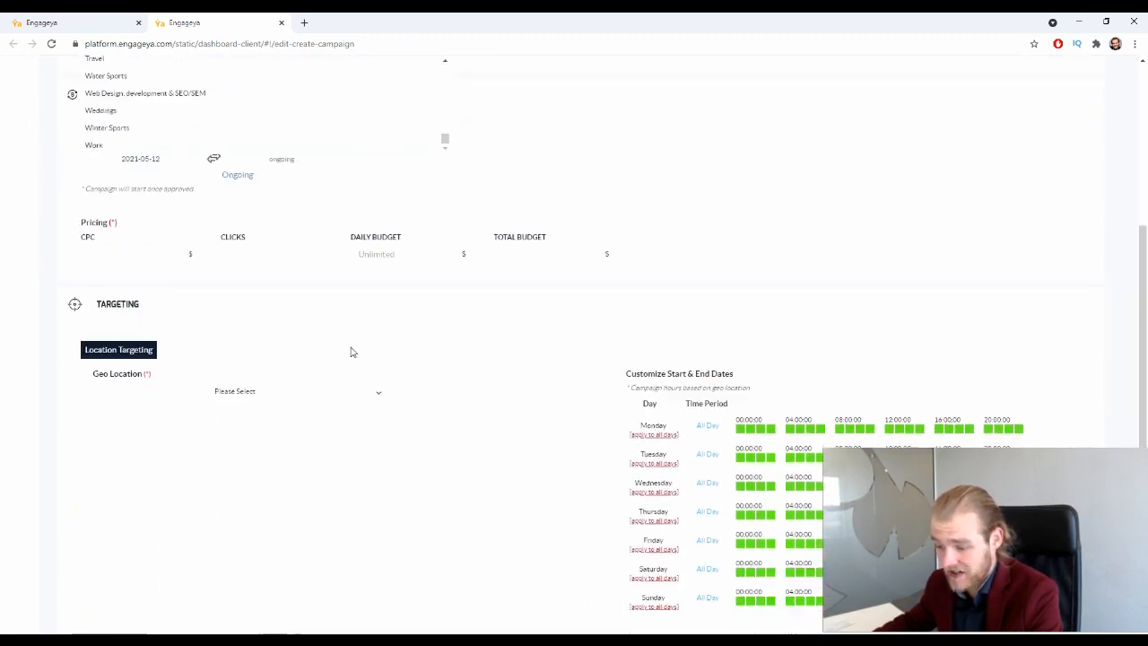
scroll(341, 359, "up", 6)
scroll(150, 385, "up", 1)
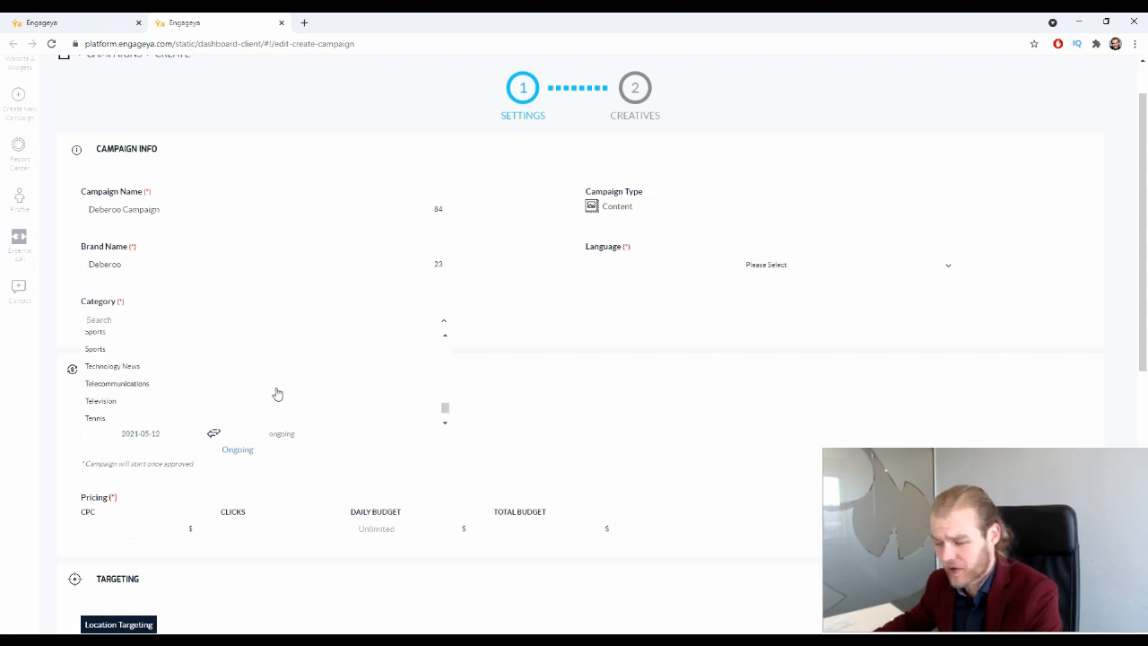
scroll(275, 385, "up", 2)
scroll(278, 381, "up", 2)
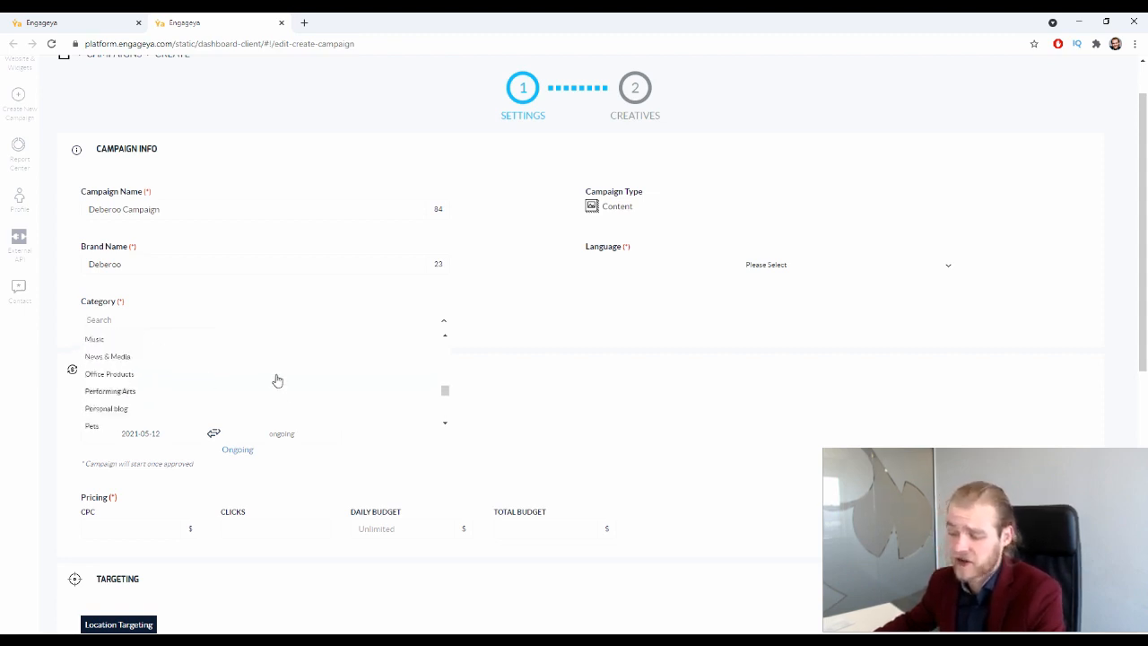
left_click(275, 373)
right_click(328, 313)
left_click(330, 308)
left_click(323, 324)
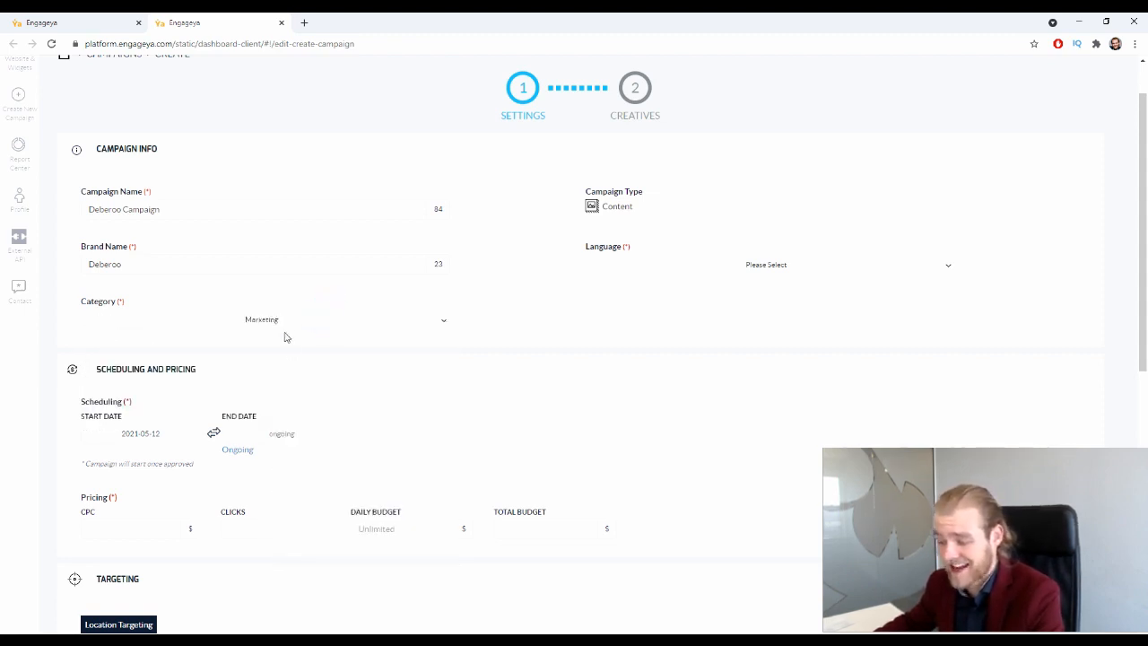
Change the campaign's category to Books
left_click(287, 311)
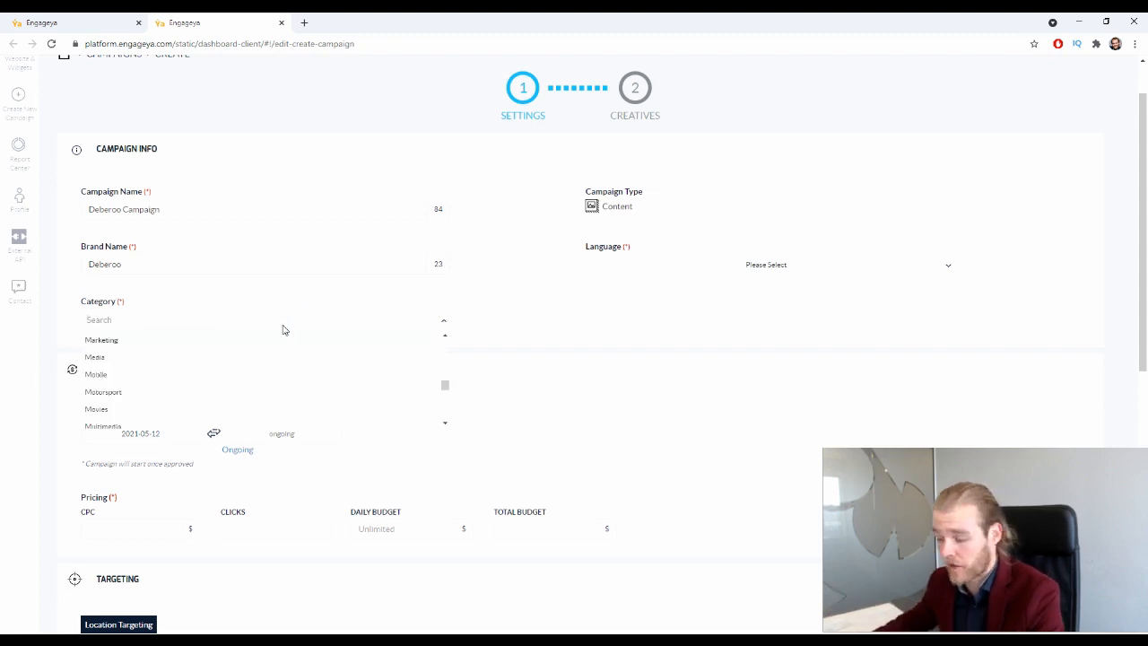
scroll(198, 382, "up", 5)
scroll(204, 389, "up", 5)
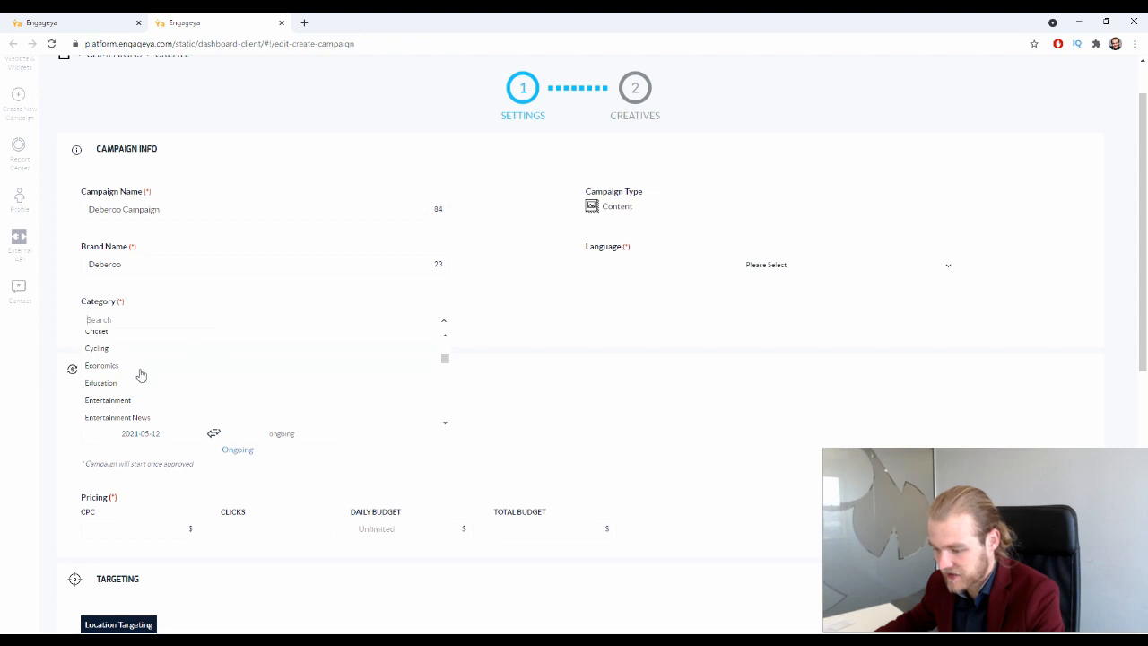
scroll(137, 377, "up", 3)
scroll(138, 377, "up", 3)
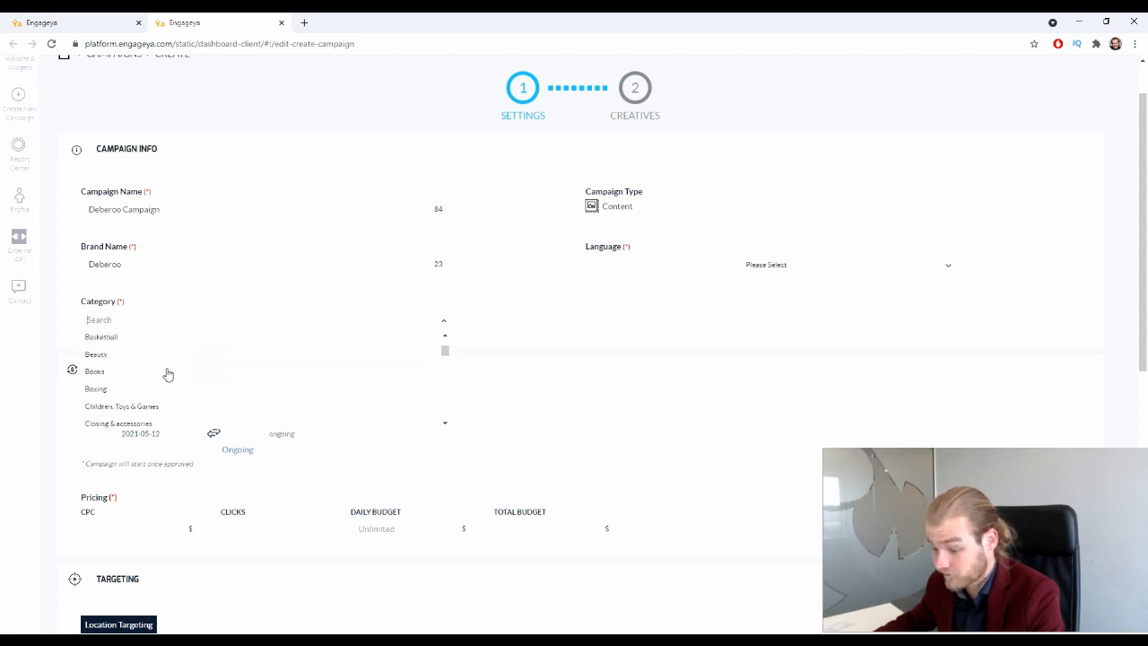
left_click(126, 371)
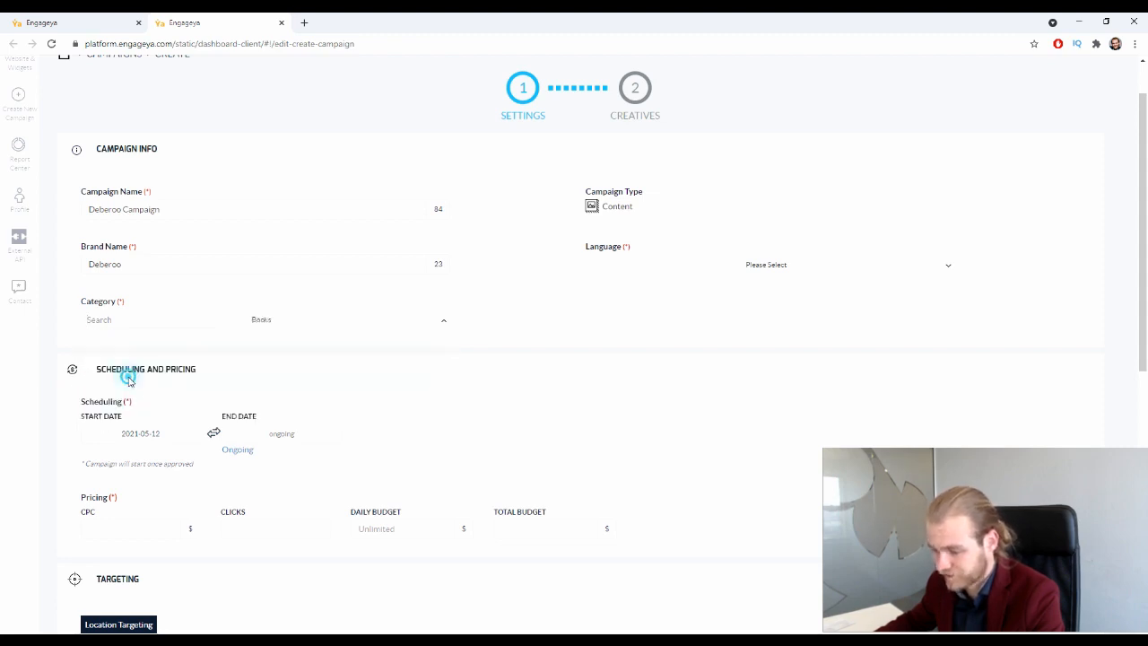
Set the campaign's language to English
left_click(744, 268)
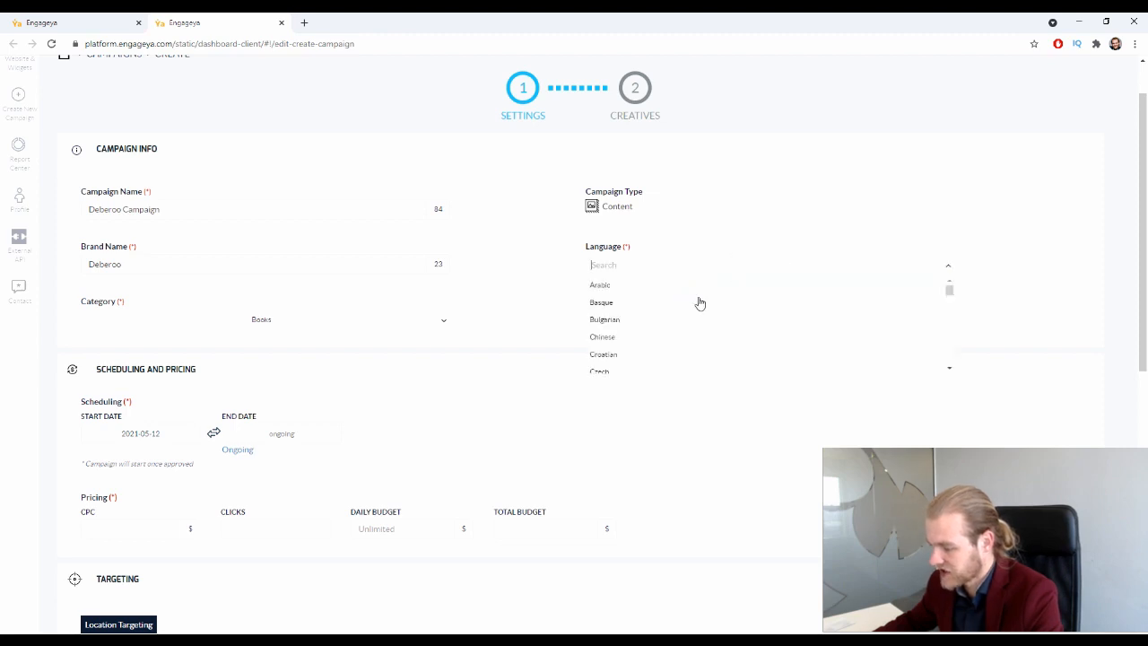
type("en")
left_click(677, 288)
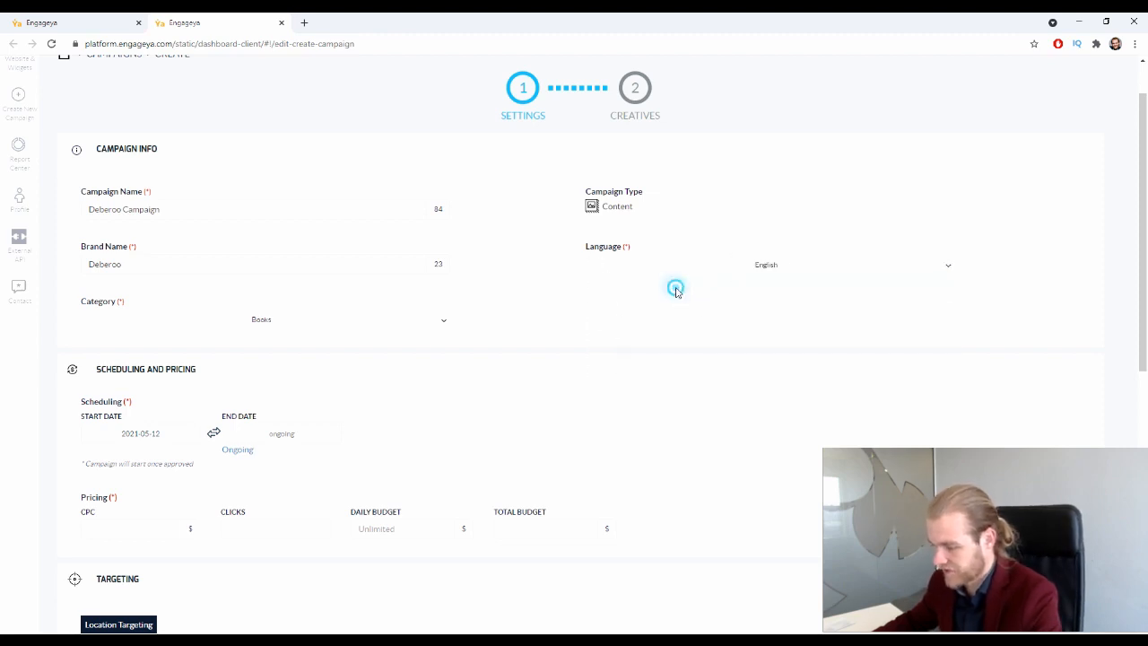
Set the campaign's start date to 2021-05-26
scroll(551, 225, "down", 1)
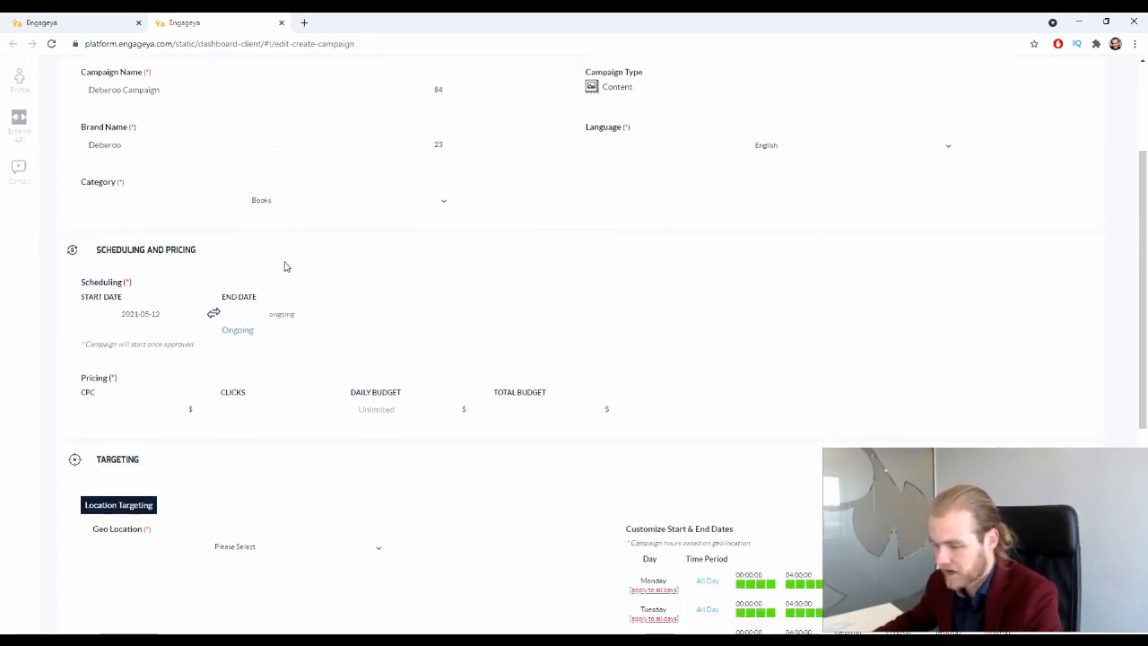
scroll(278, 256, "down", 1)
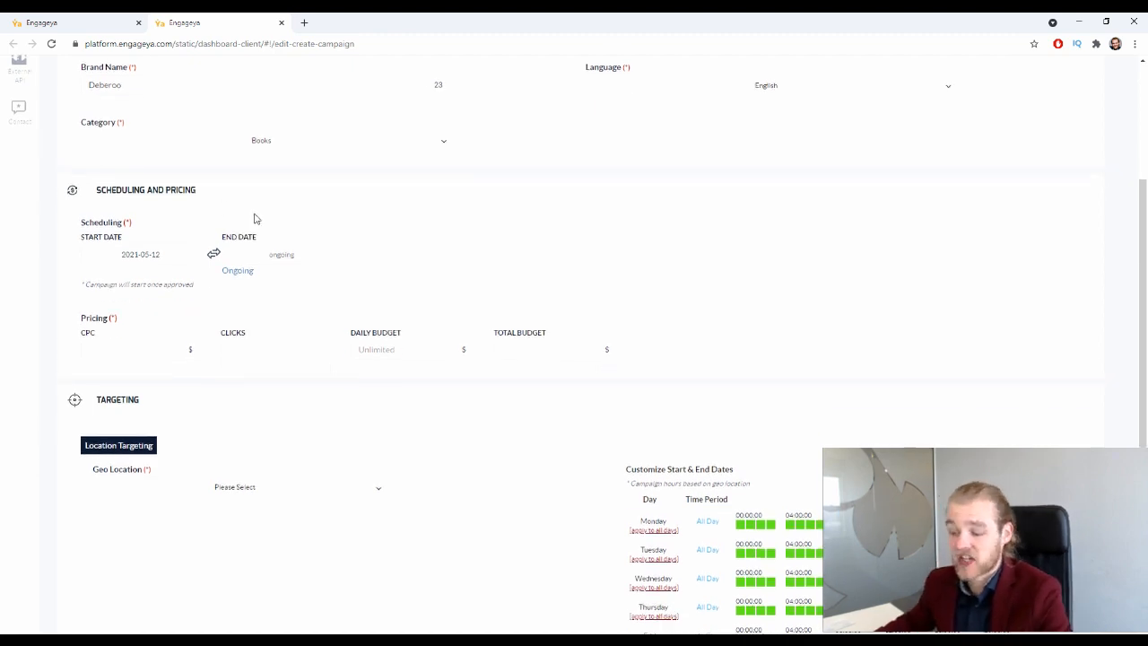
left_click(156, 260)
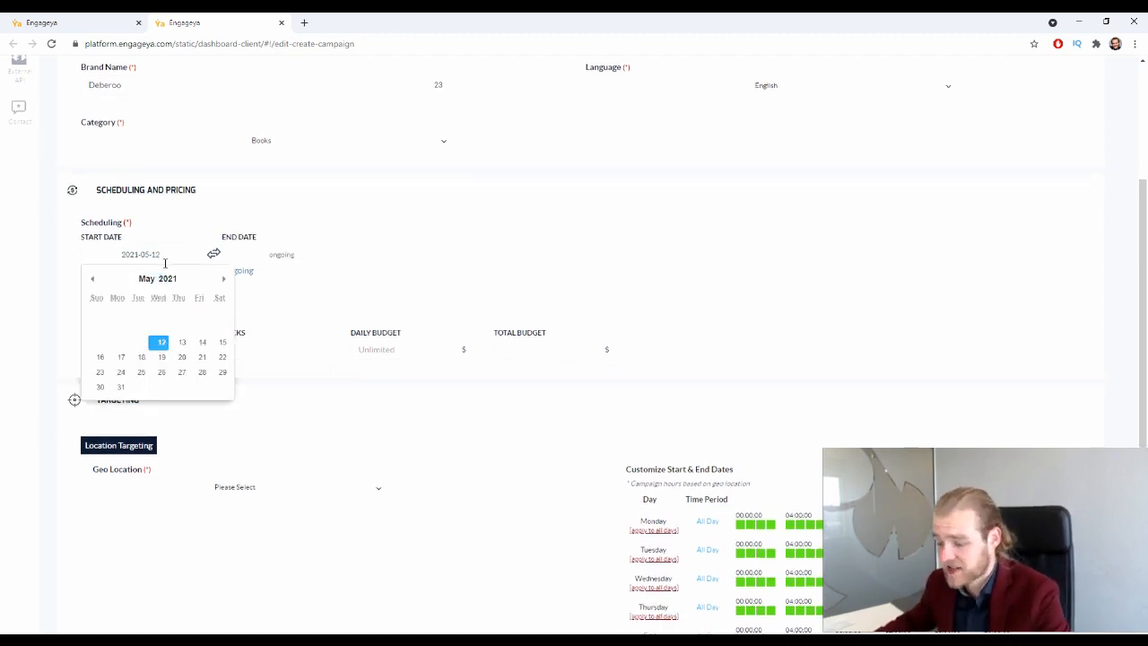
left_click(155, 344)
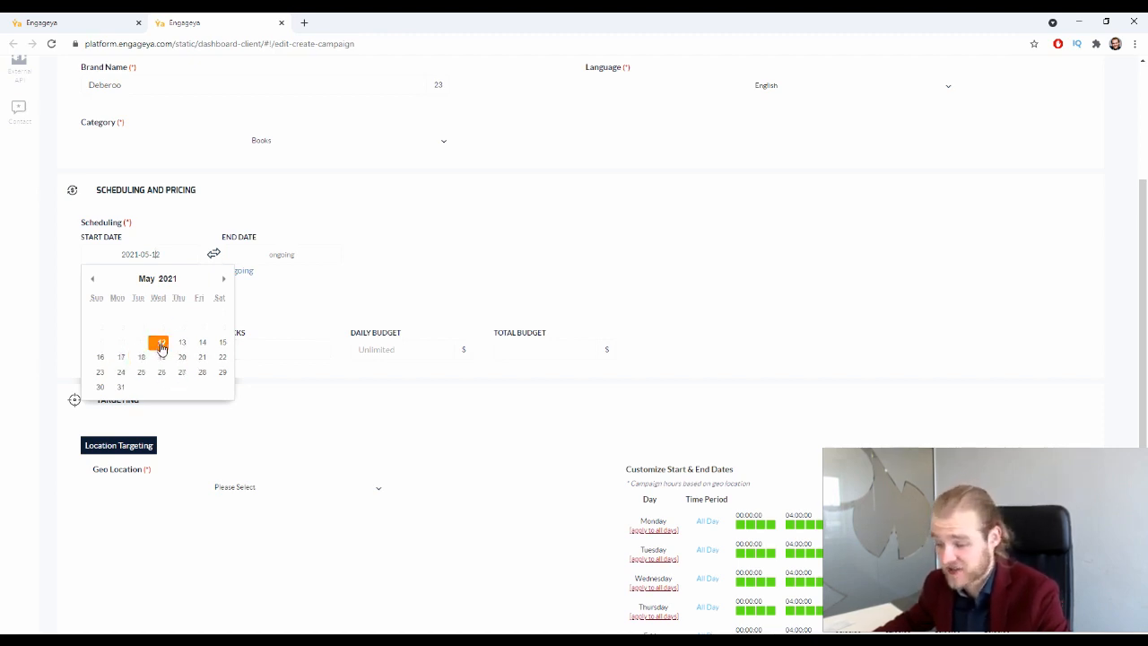
left_click(159, 344)
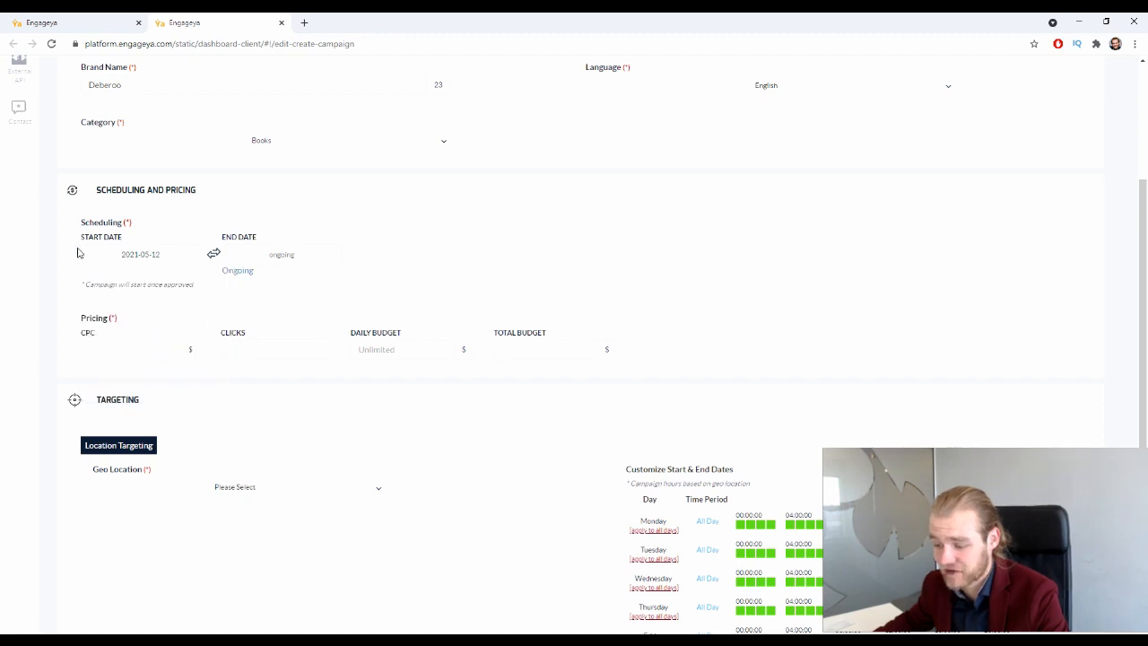
left_click(162, 254)
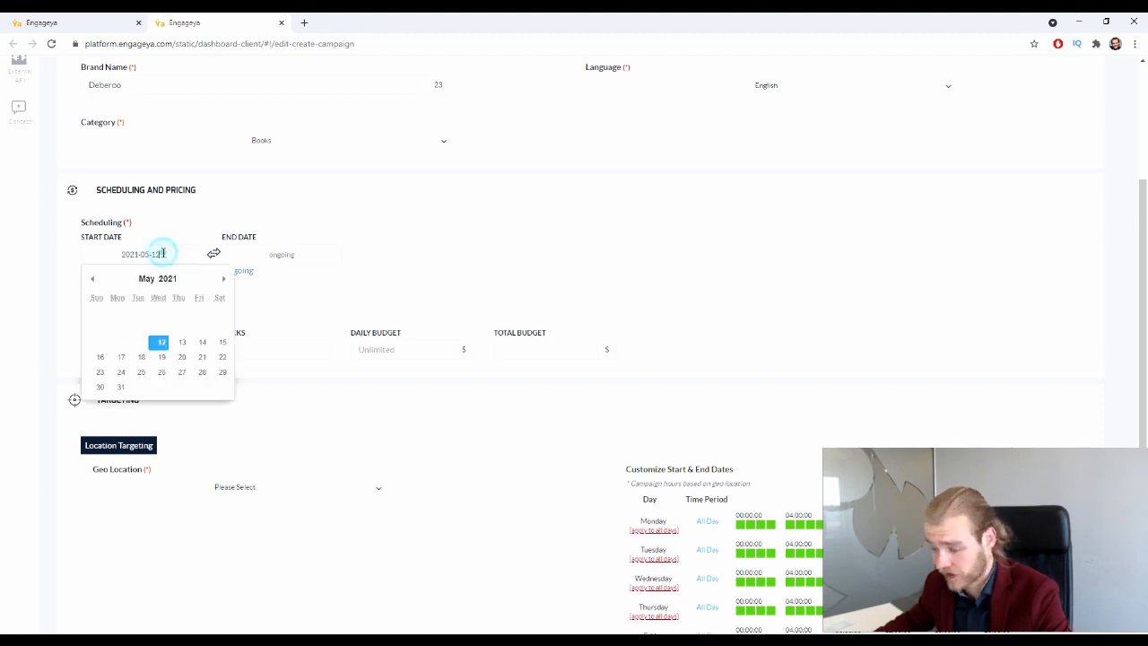
left_click(161, 370)
left_click(121, 278)
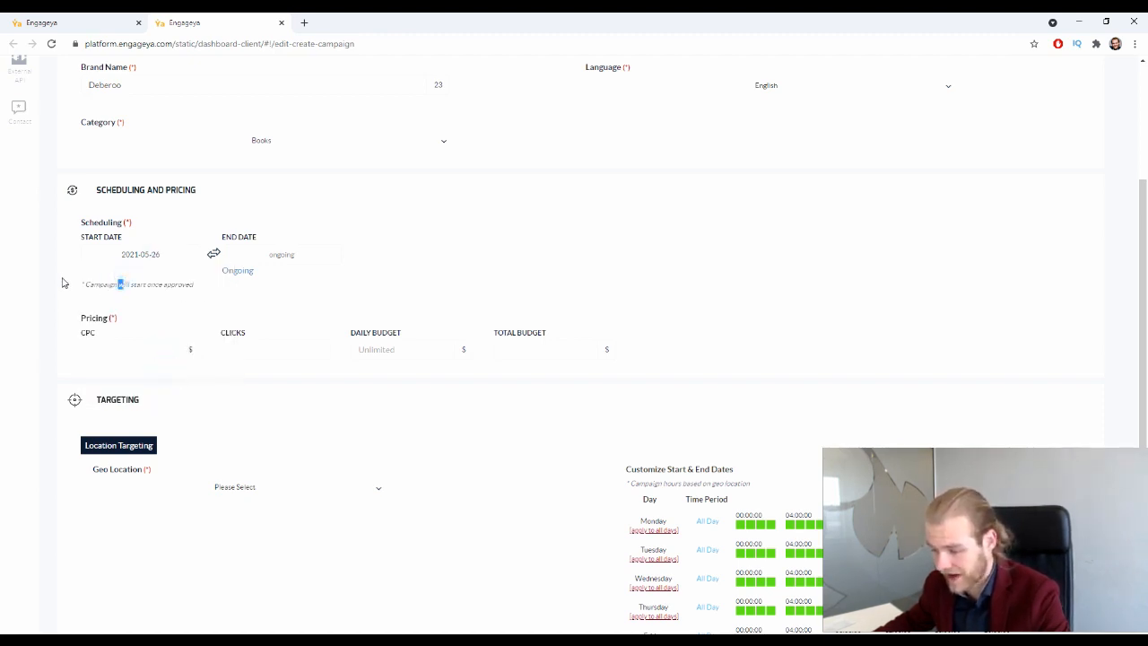
left_click(343, 258)
left_click(334, 251)
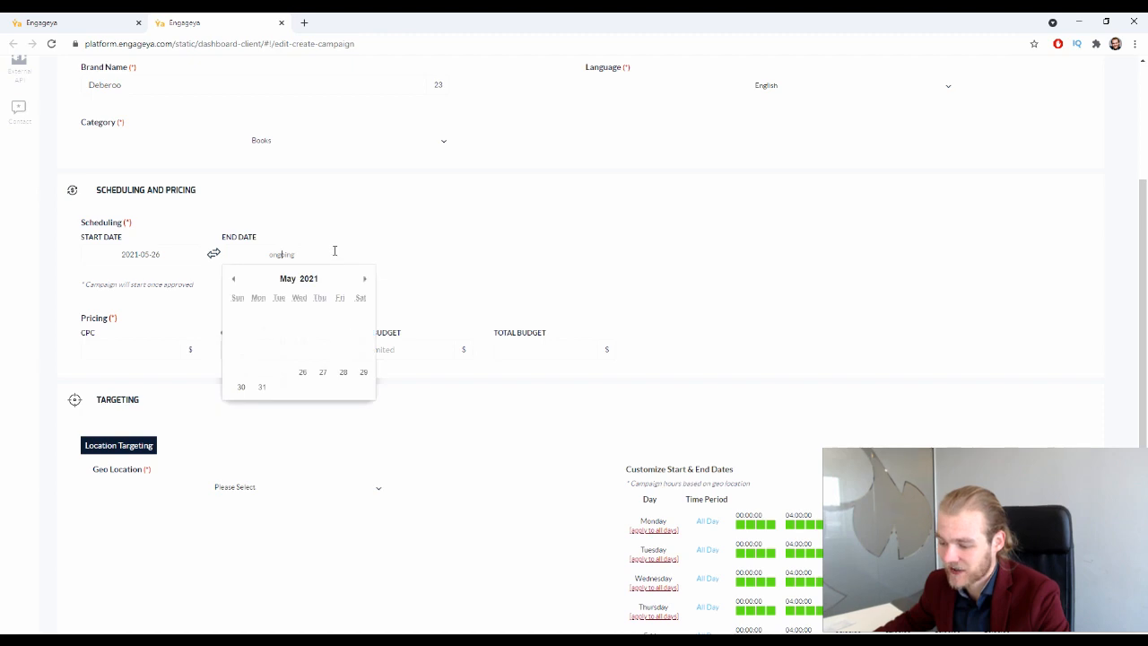
left_click(459, 238)
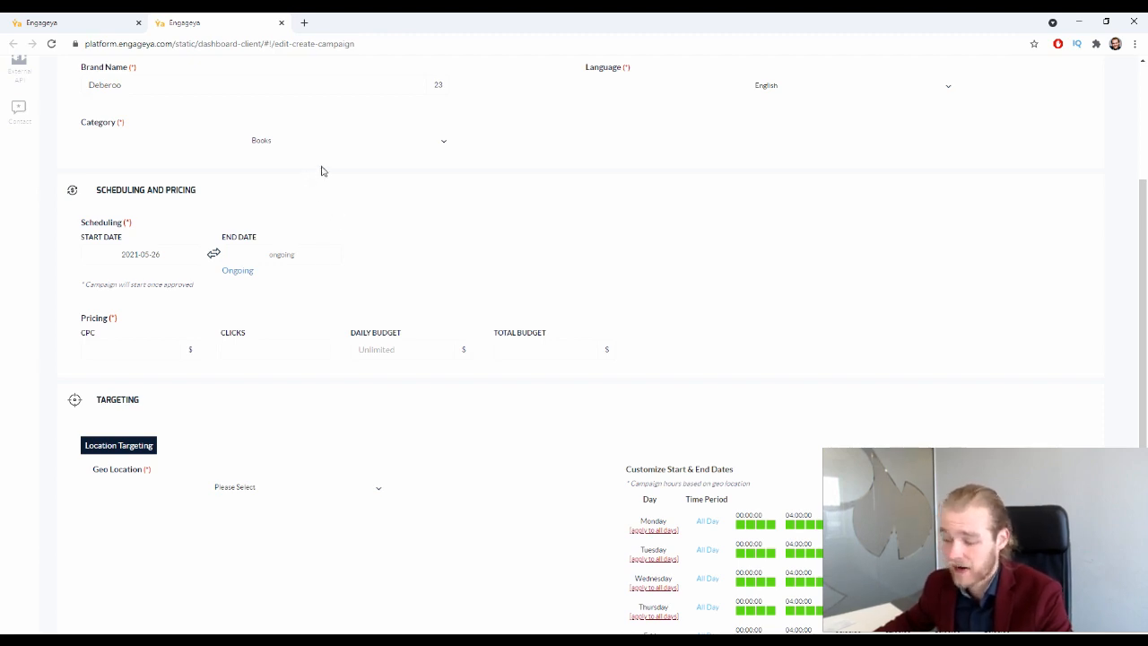
left_click(331, 258)
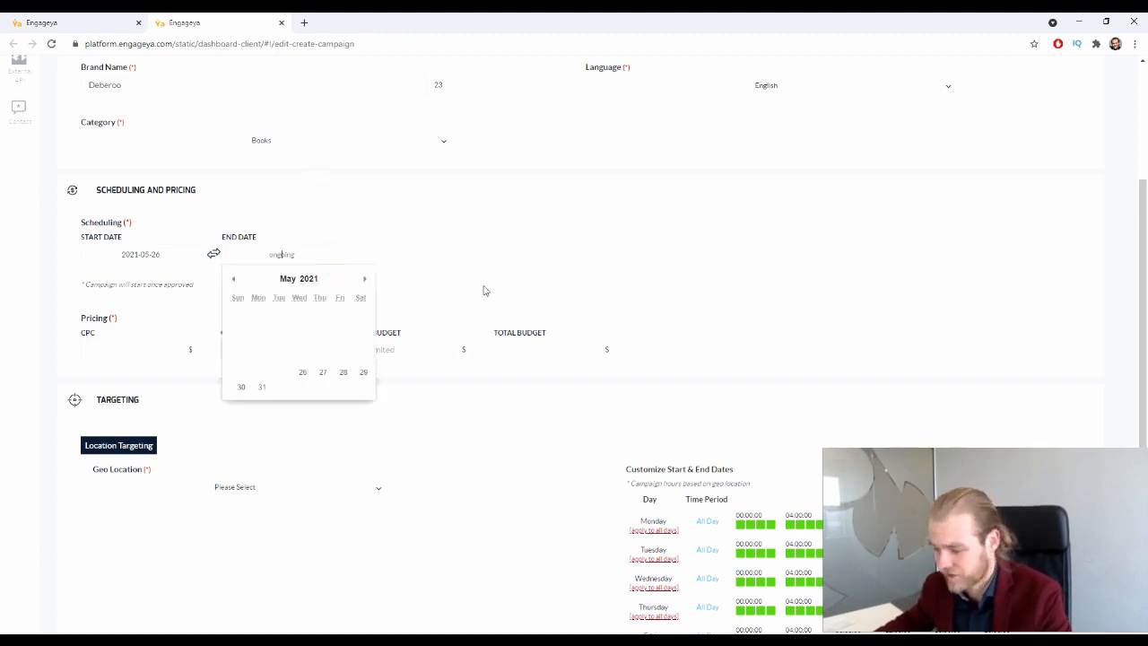
left_click(507, 241)
Set the campaign's CPC to $2 in the pricing settings
scroll(277, 238, "down", 1)
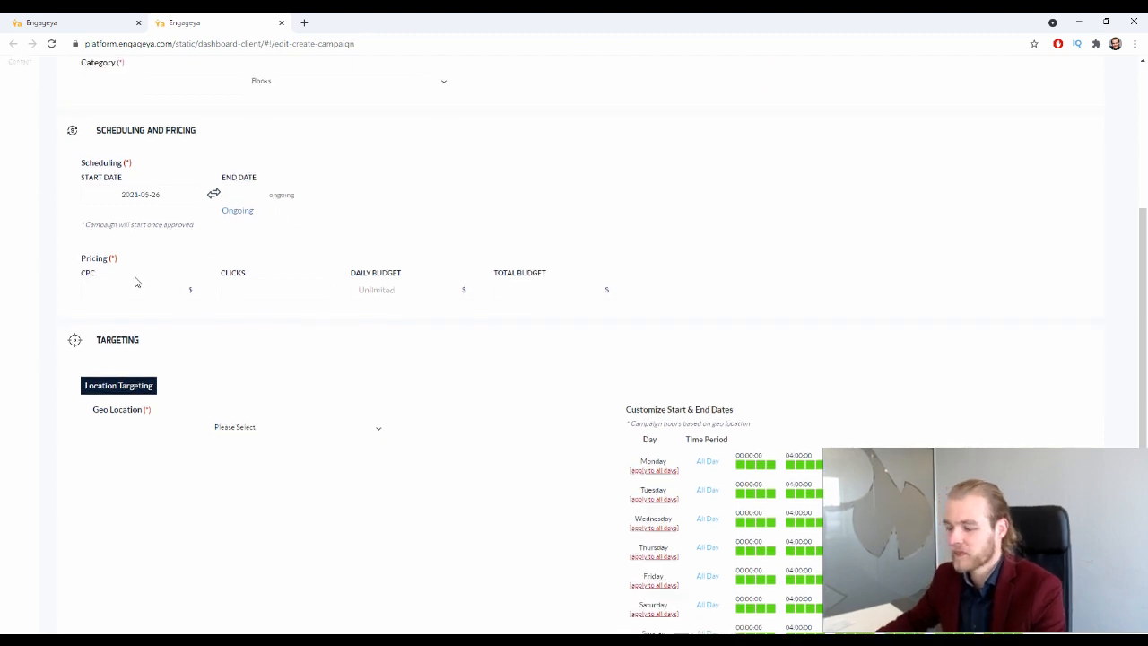
left_click(116, 262)
left_click(136, 283)
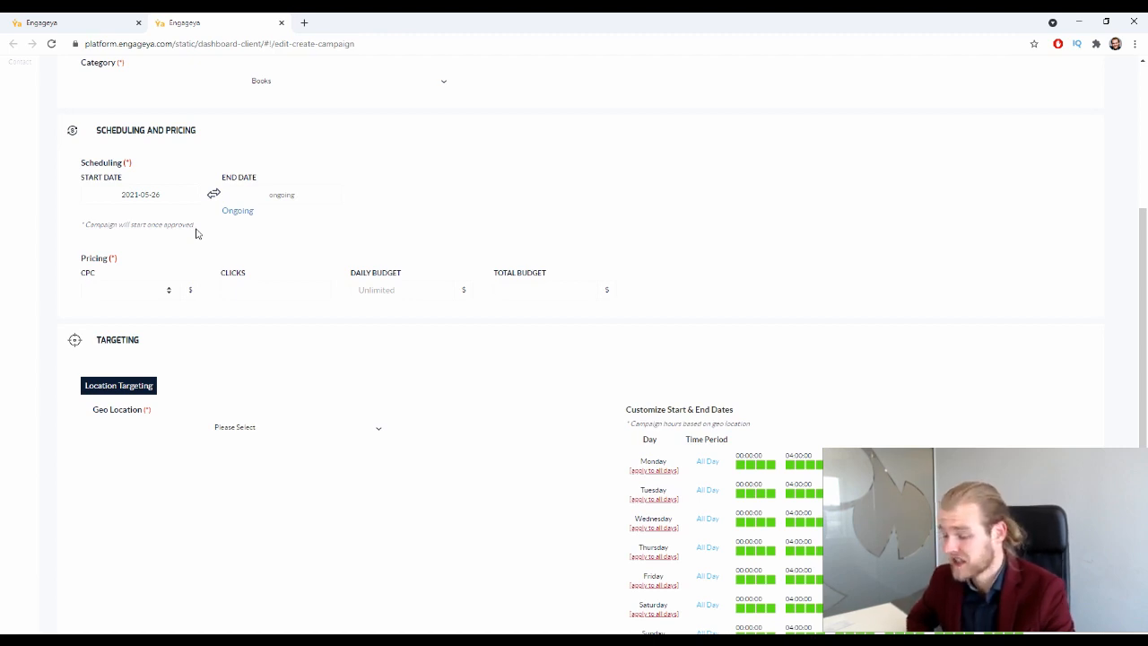
left_click(151, 249)
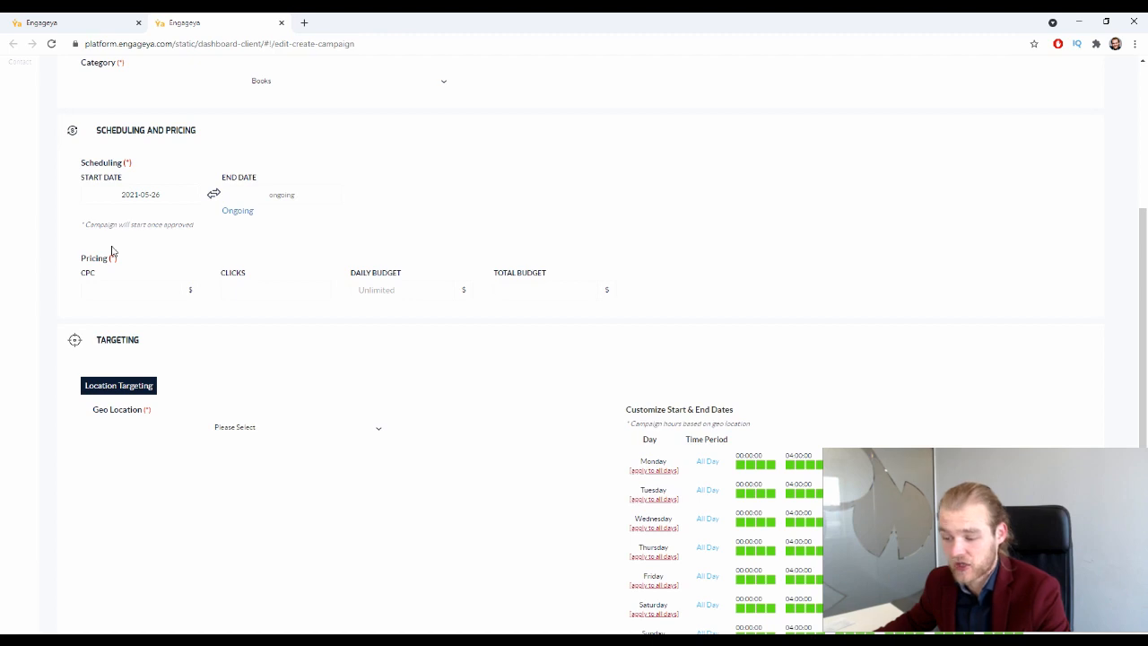
left_click(164, 297)
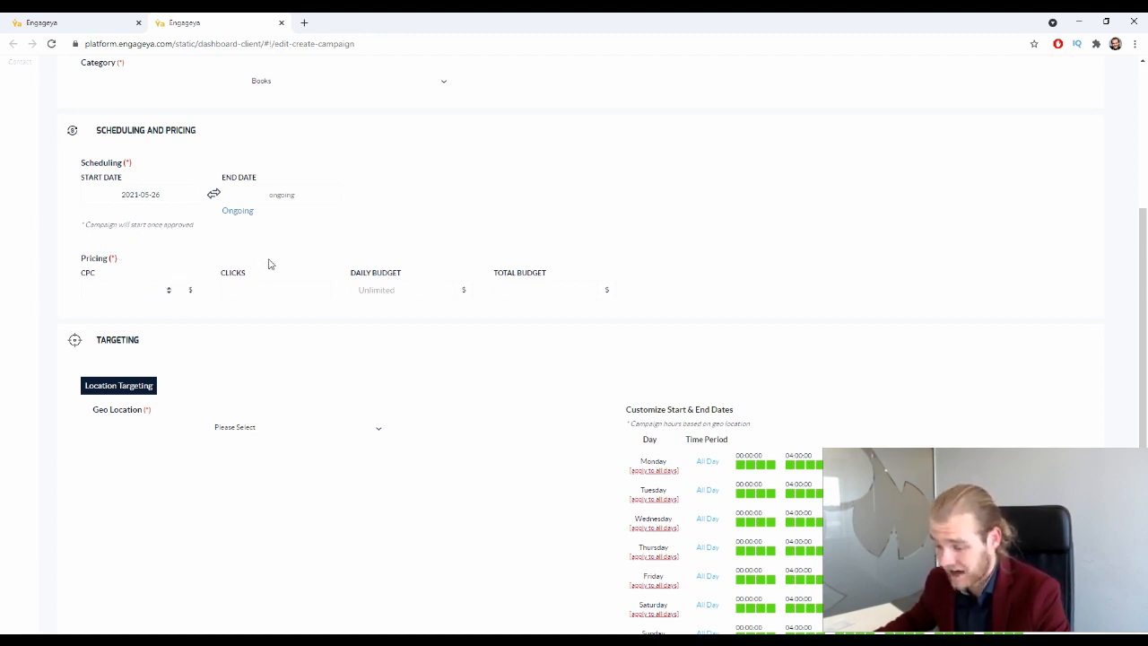
left_click(189, 427)
left_click(222, 377)
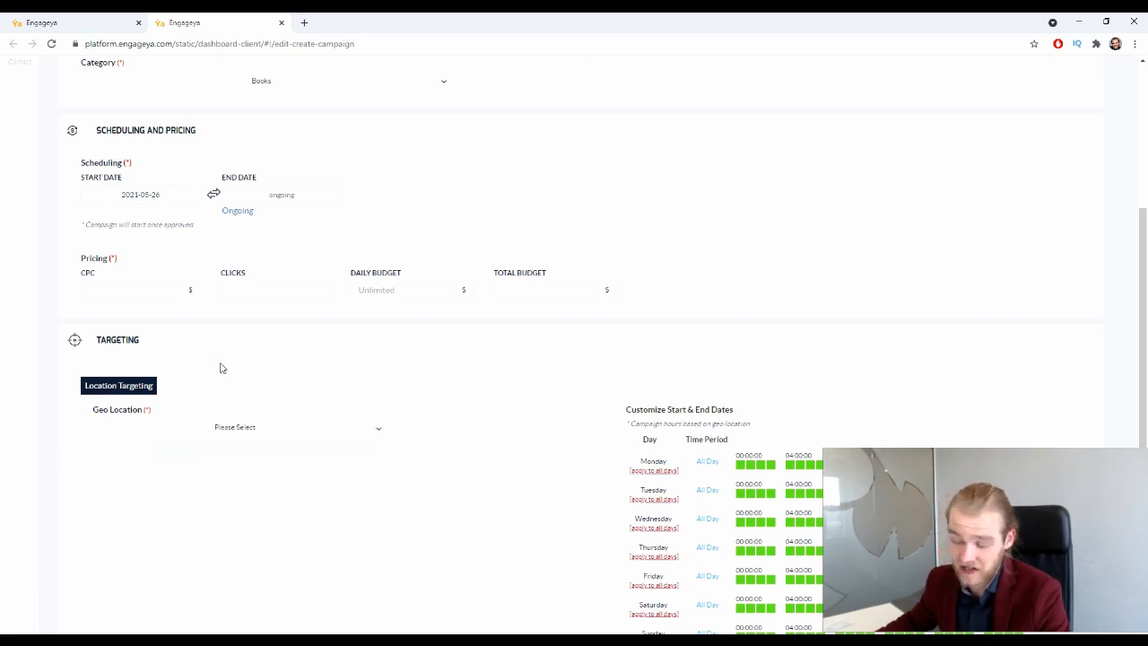
left_click(169, 293)
double_click(122, 289)
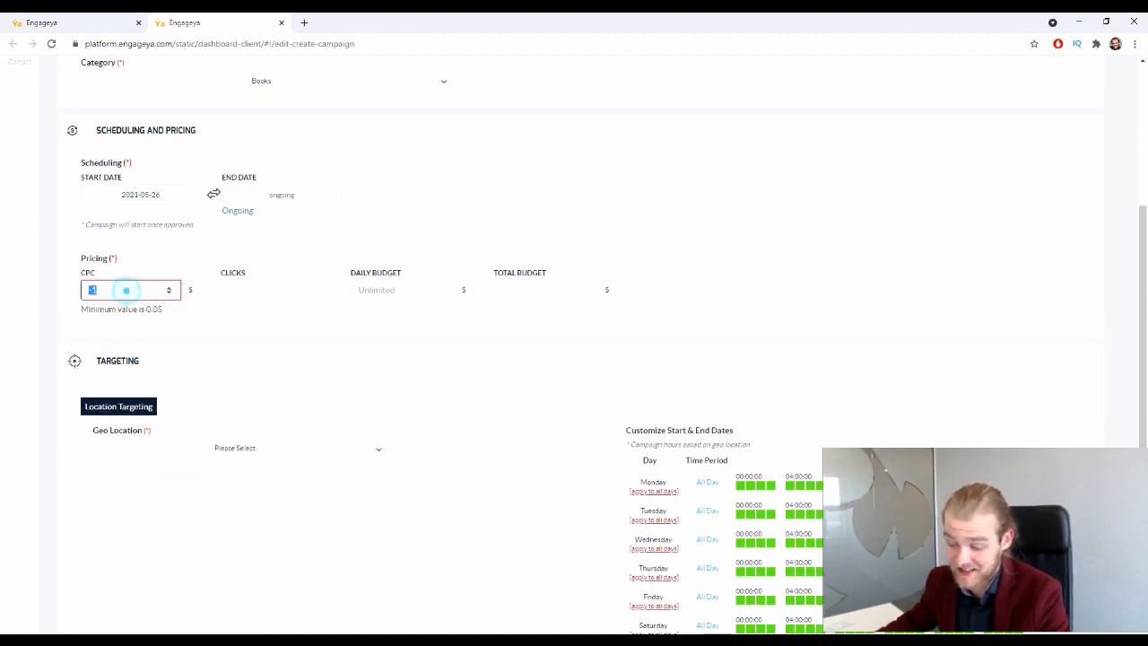
key("BackSpace")
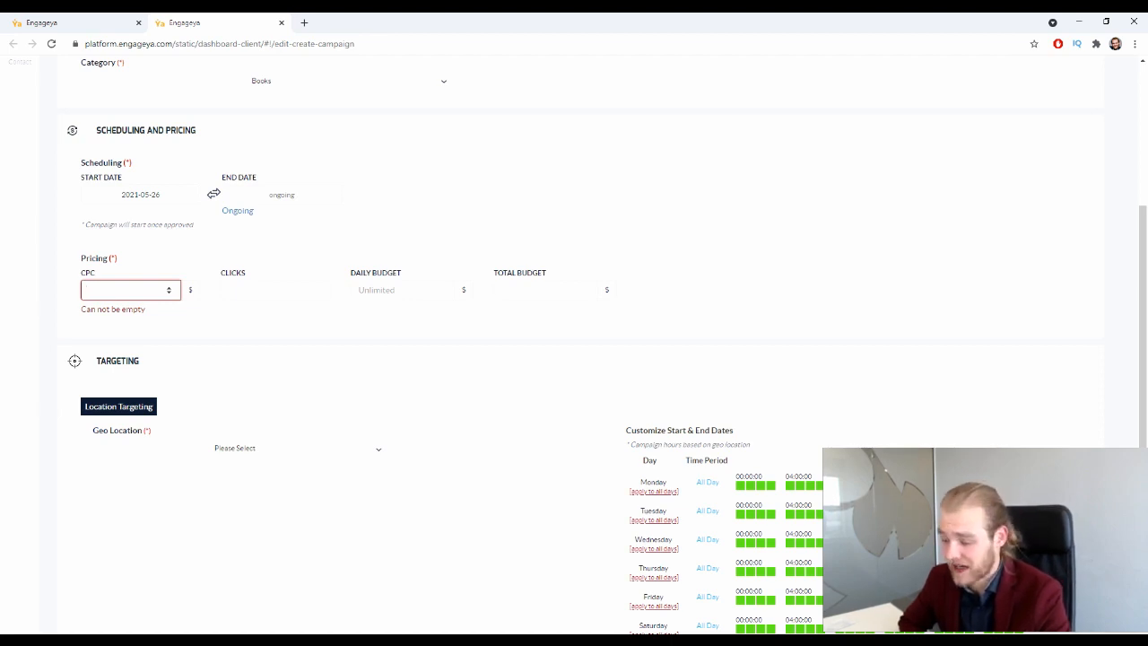
type("2")
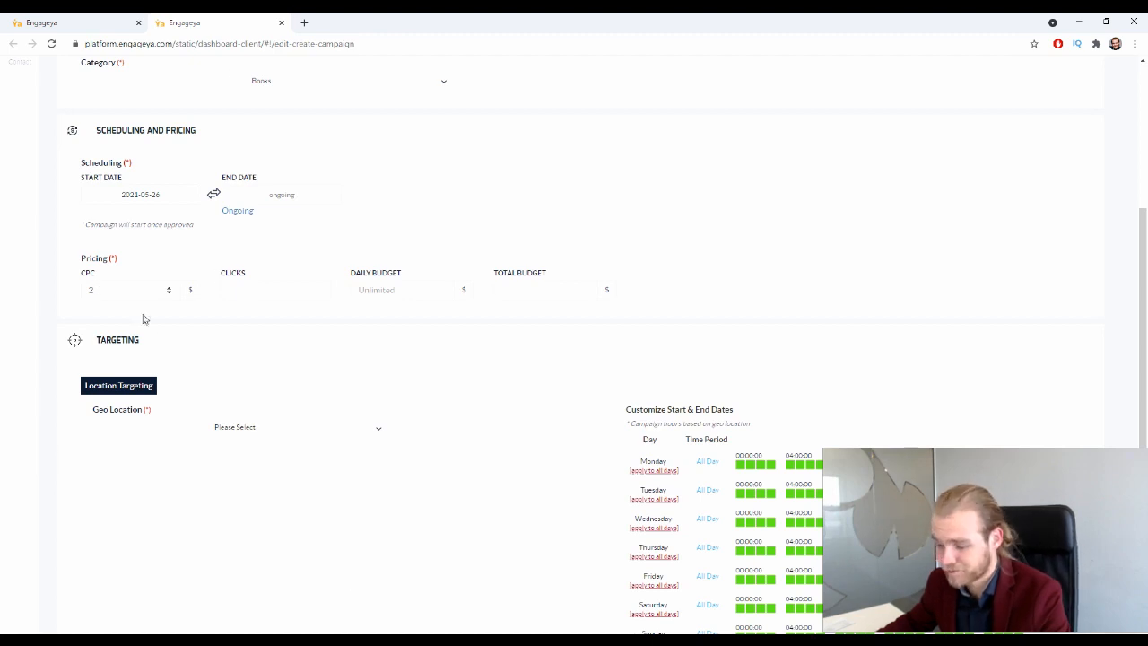
left_click(152, 287)
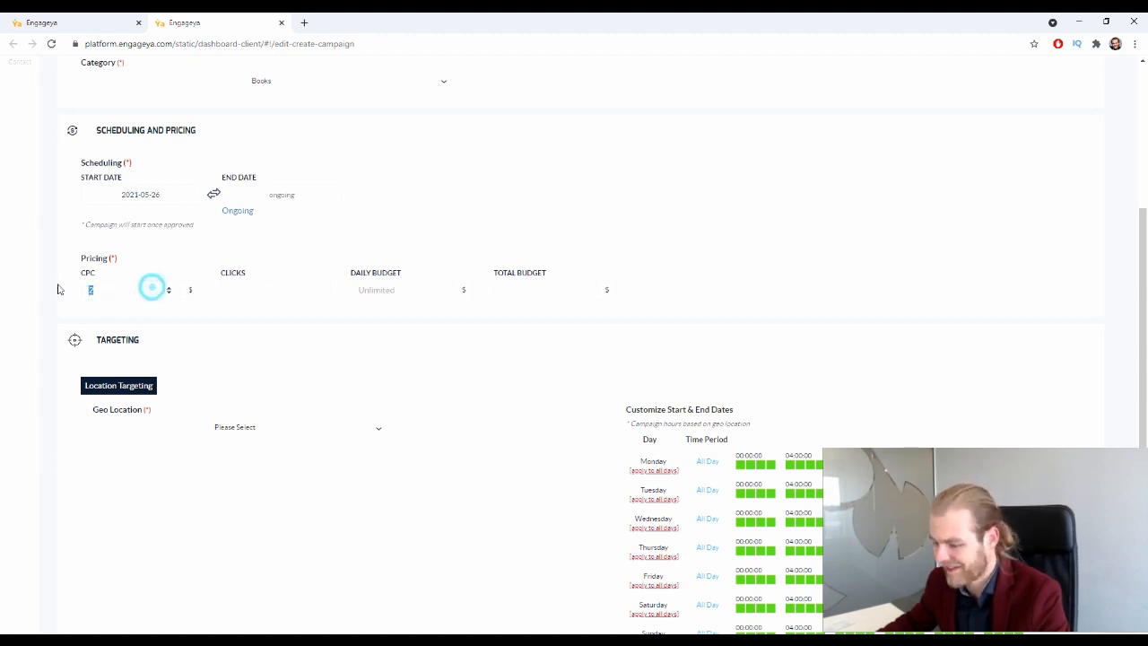
left_click(374, 221)
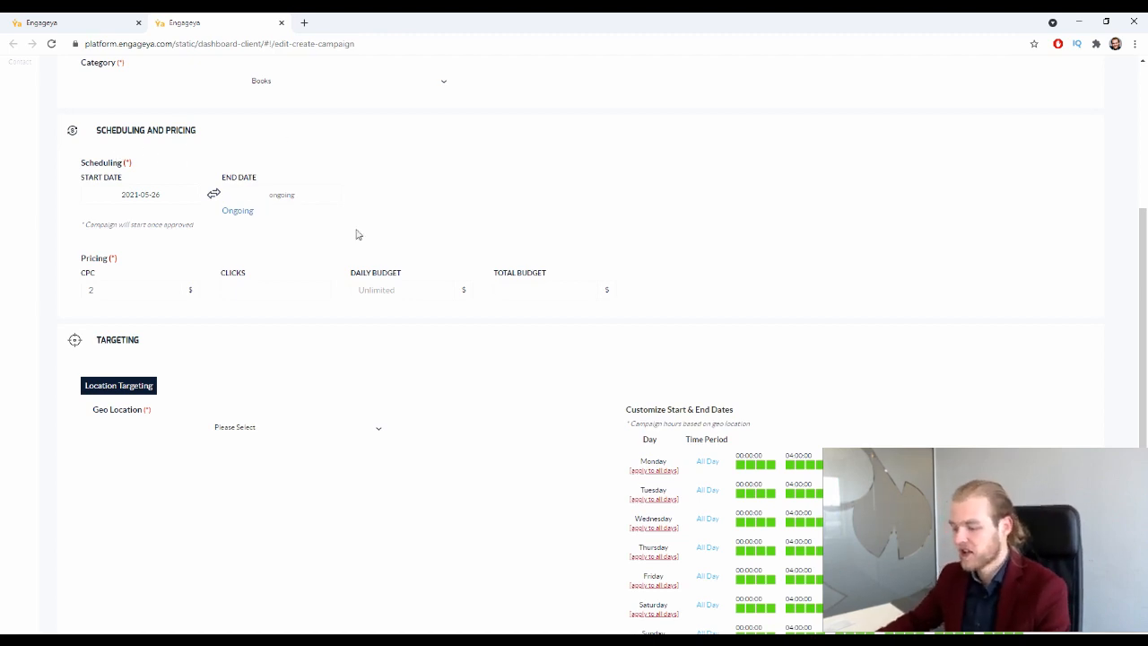
Set the campaign's daily budget to $300 and the total budget to $15000, and check the calculated number of clicks
left_click(442, 288)
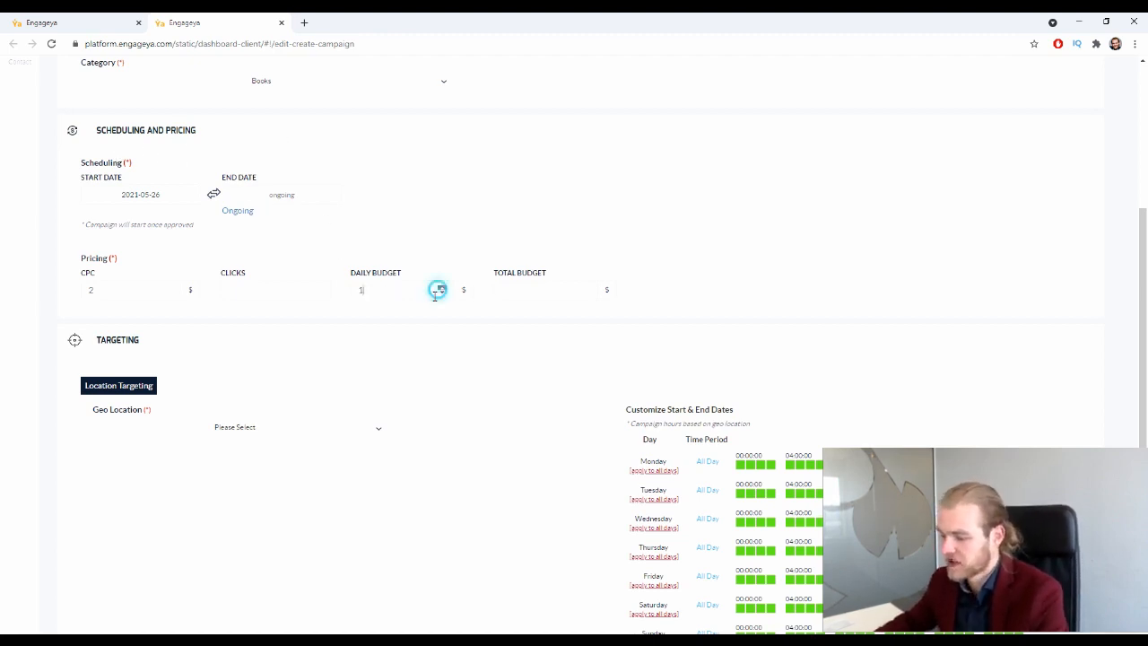
double_click(386, 289)
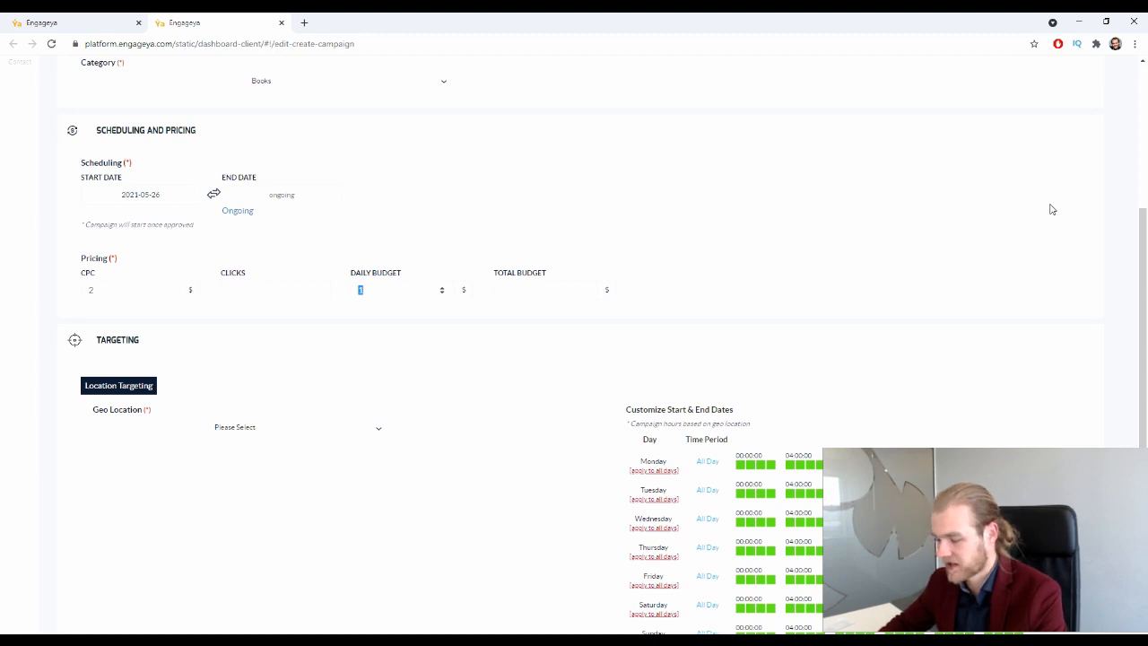
type("300")
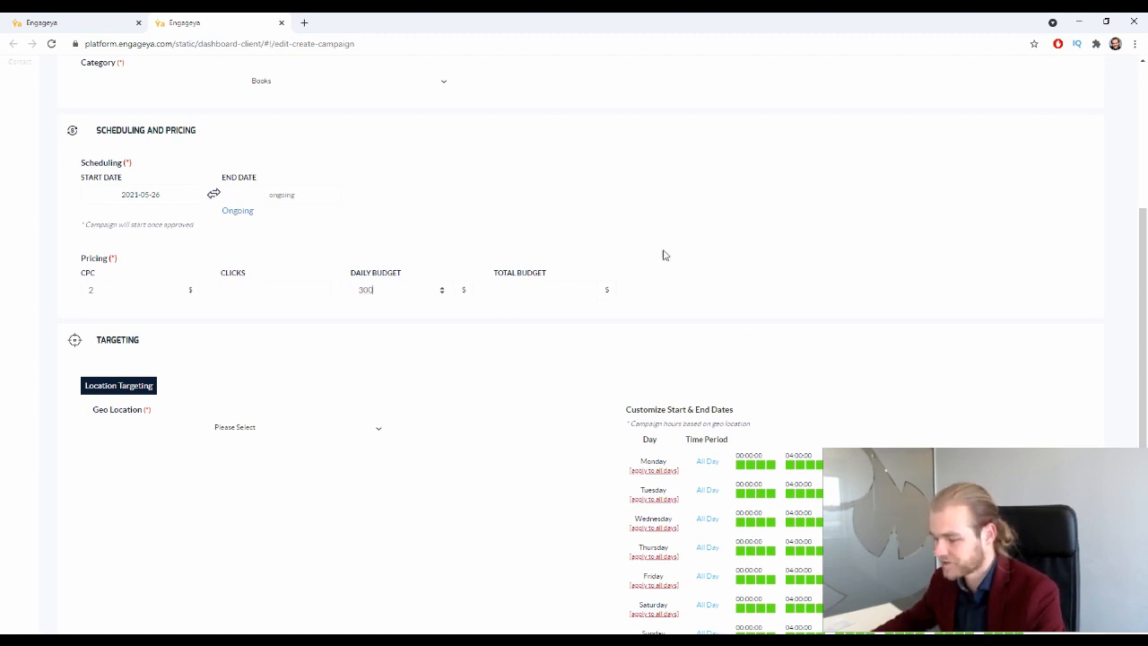
left_click(541, 287)
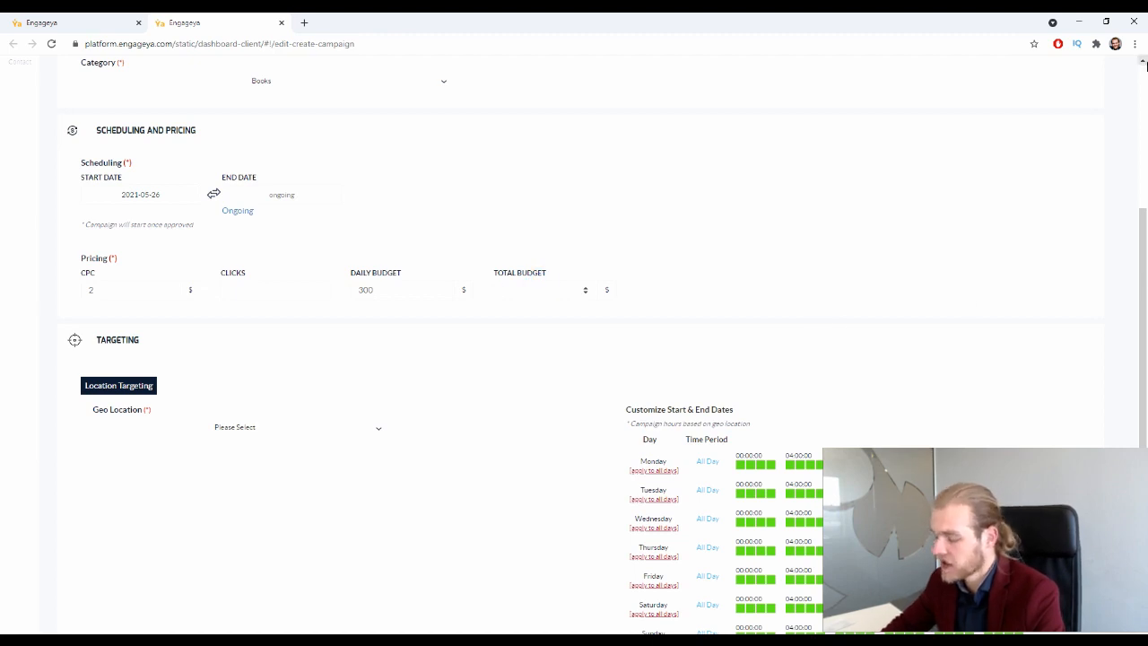
left_click(655, 258)
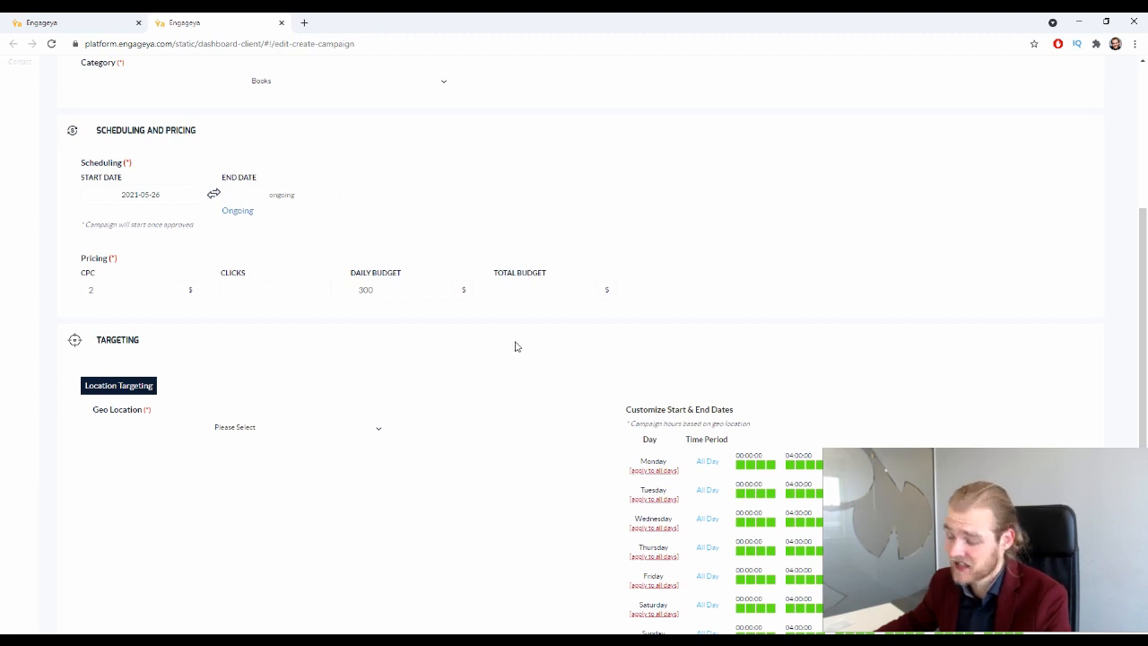
left_click(528, 290)
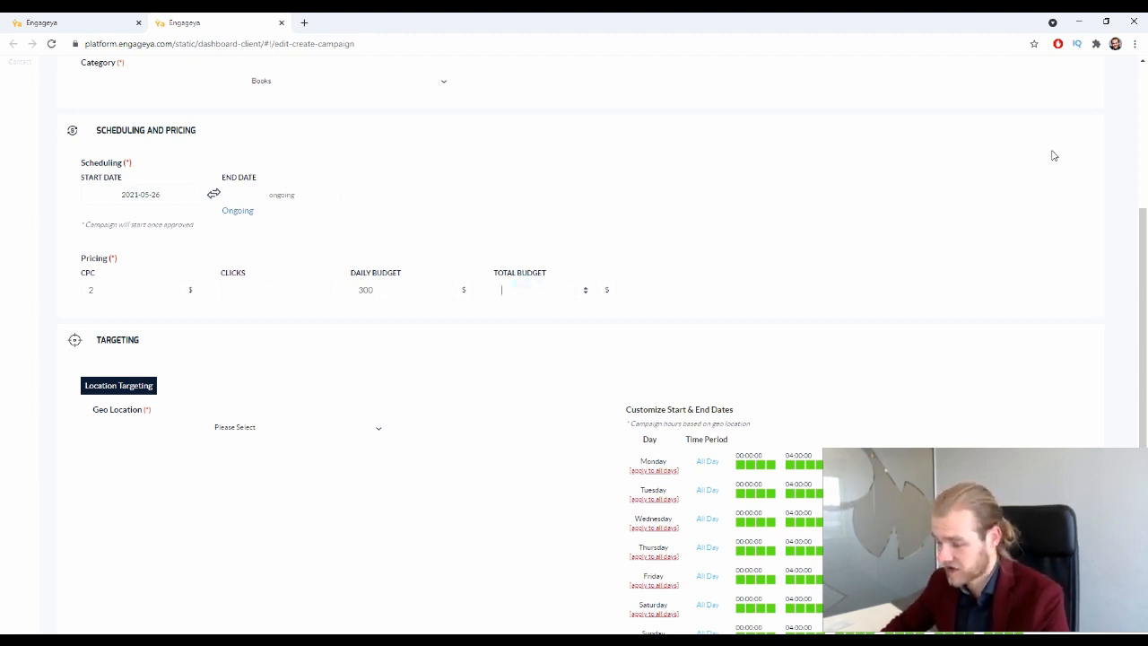
type("15000")
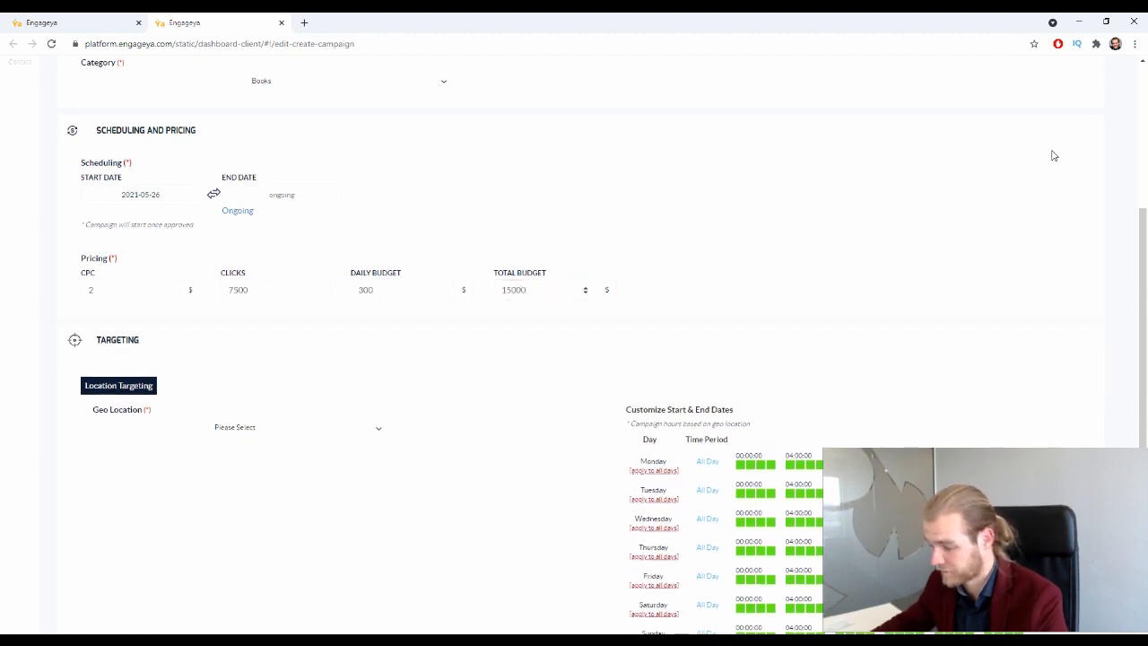
left_click(378, 372)
scroll(436, 316, "down", 2)
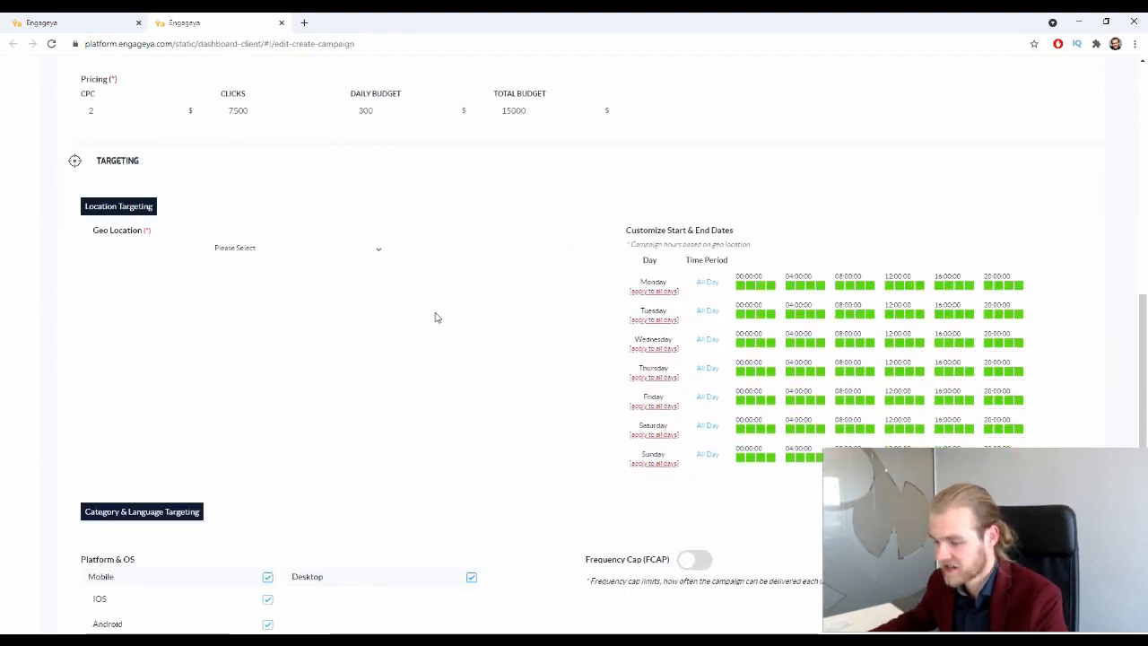
double_click(278, 109)
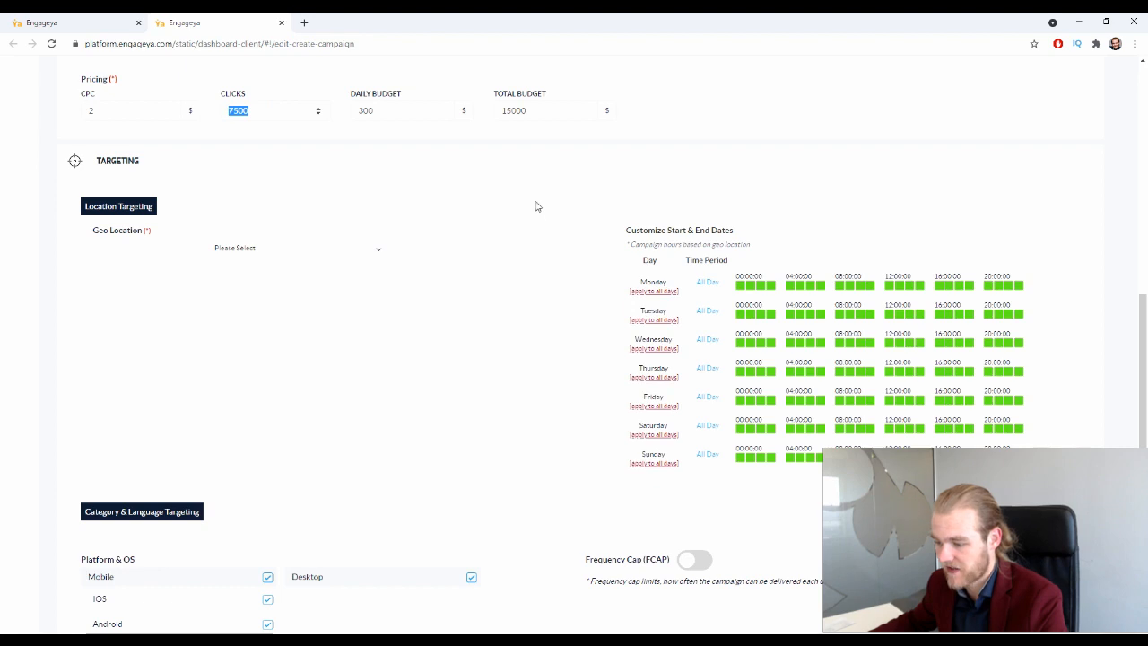
left_click(535, 207)
Set the campaign's geo location to United States in the location targeting
scroll(502, 190, "down", 2)
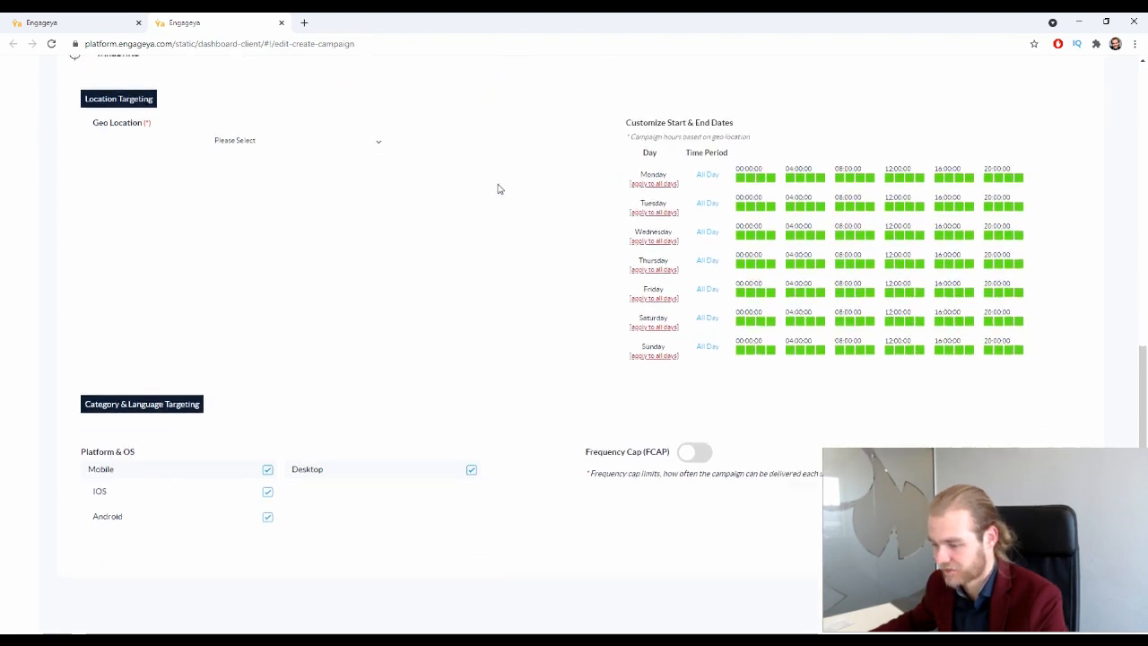
scroll(499, 188, "up", 1)
left_click(122, 258)
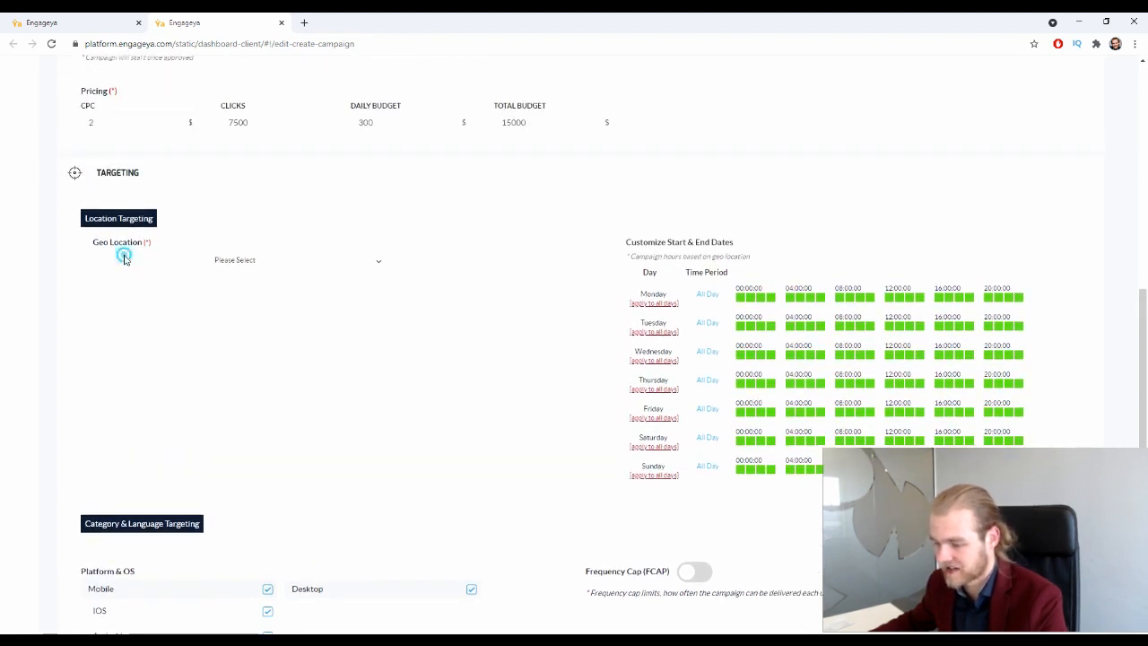
left_click(207, 280)
Look through the country list and choose United States again as the campaign's geo location
left_click(241, 262)
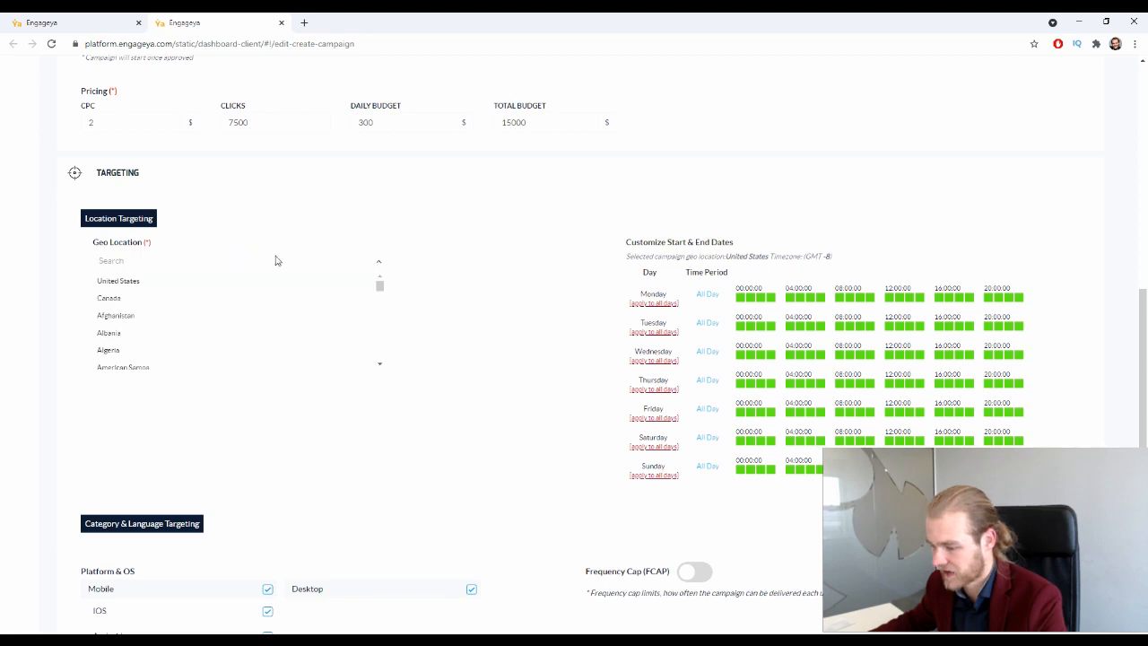
scroll(256, 352, "down", 2)
scroll(251, 331, "up", 2)
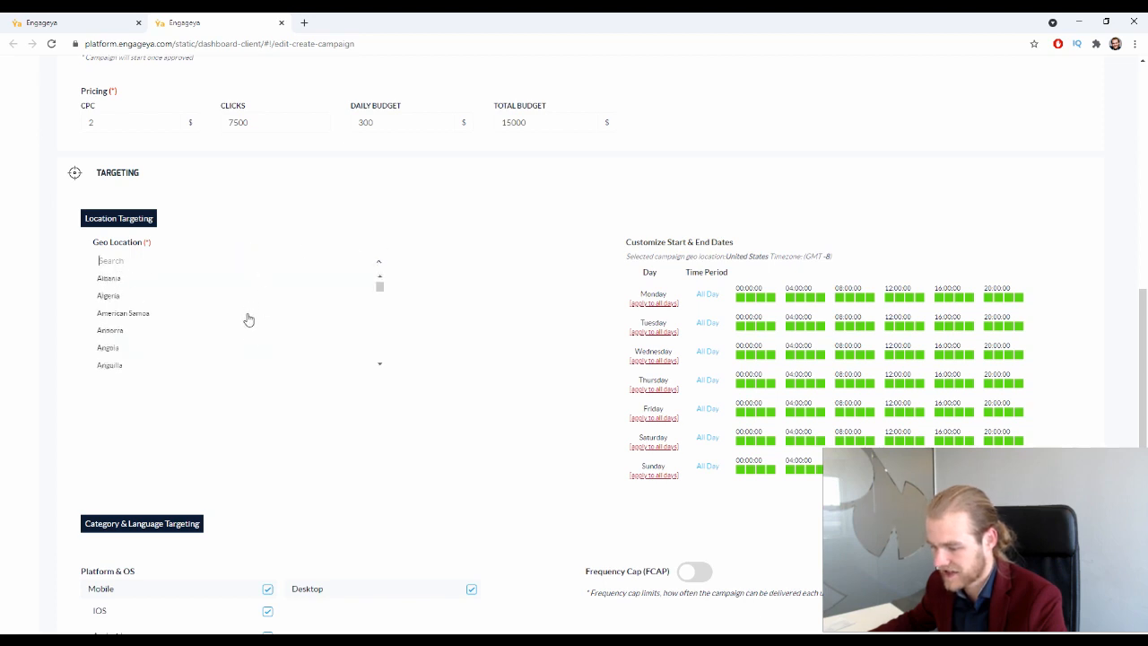
left_click(171, 283)
Exclude the Desktop platform from the campaign's Platform & OS targeting
scroll(429, 319, "down", 1)
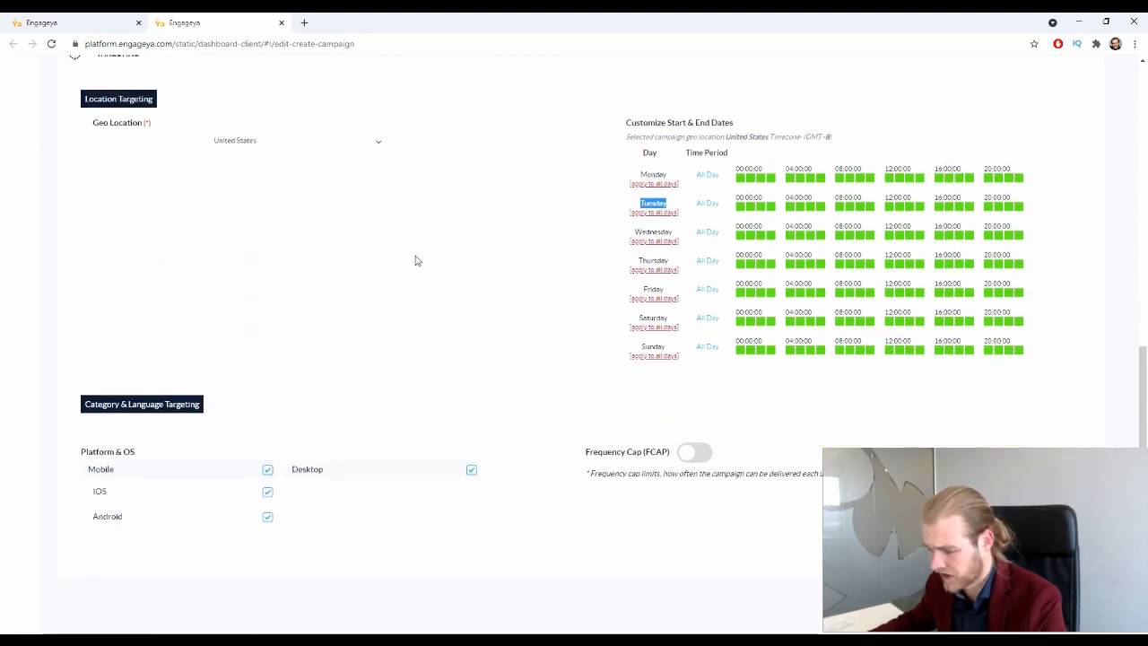
left_click_drag(80, 451, 158, 451)
left_click(162, 450)
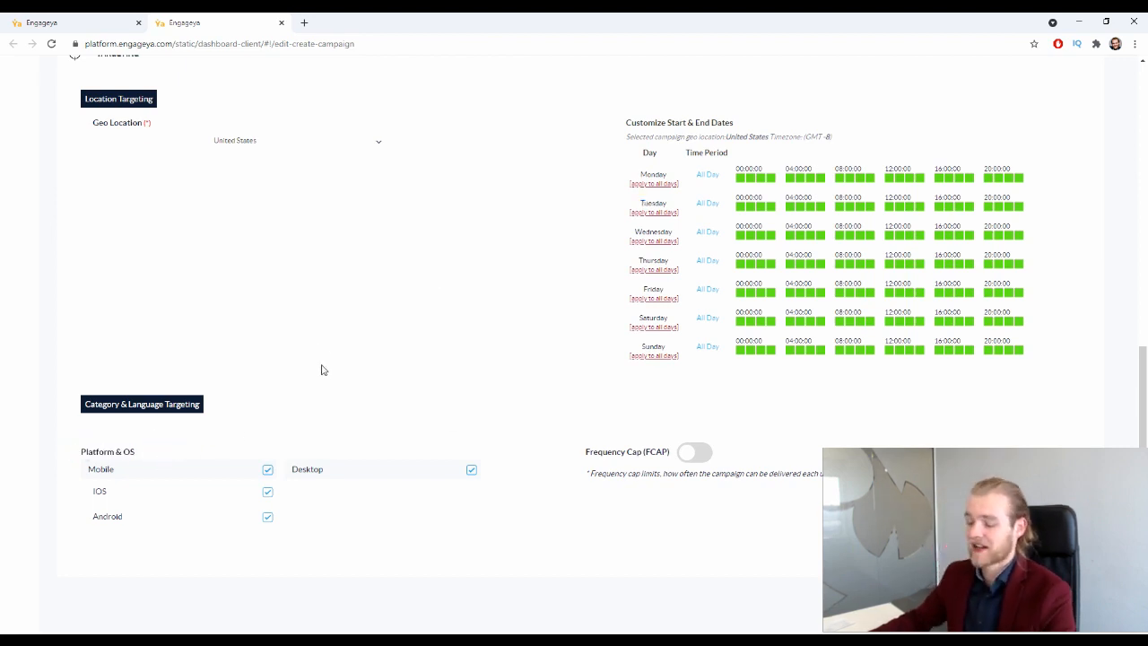
left_click(469, 473)
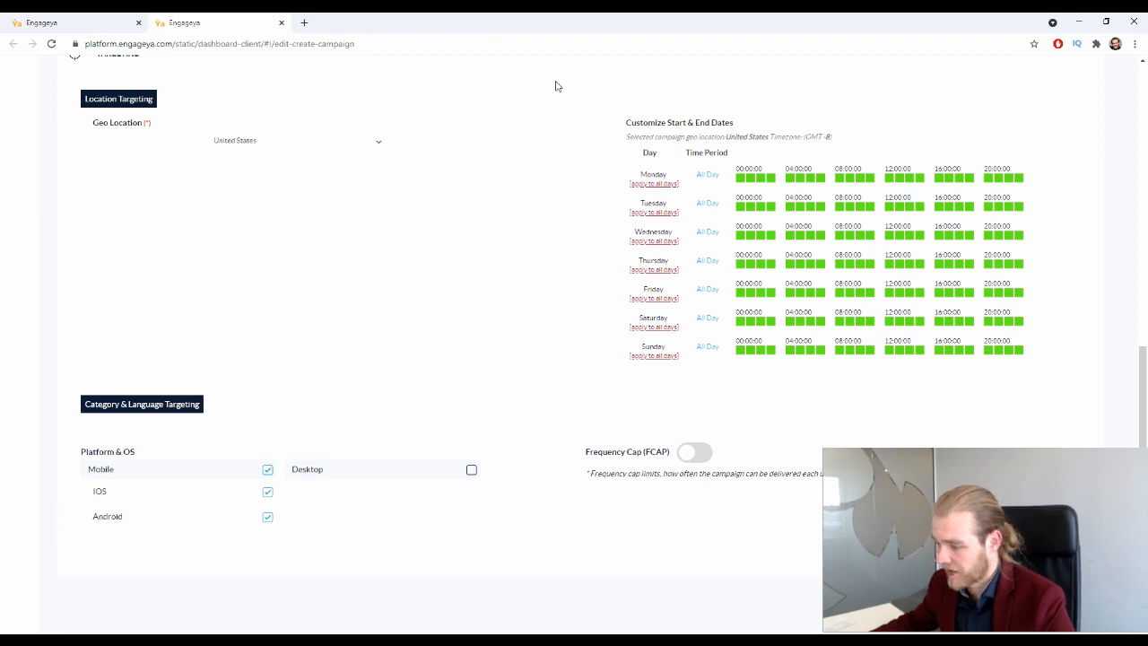
left_click_drag(615, 85, 984, 367)
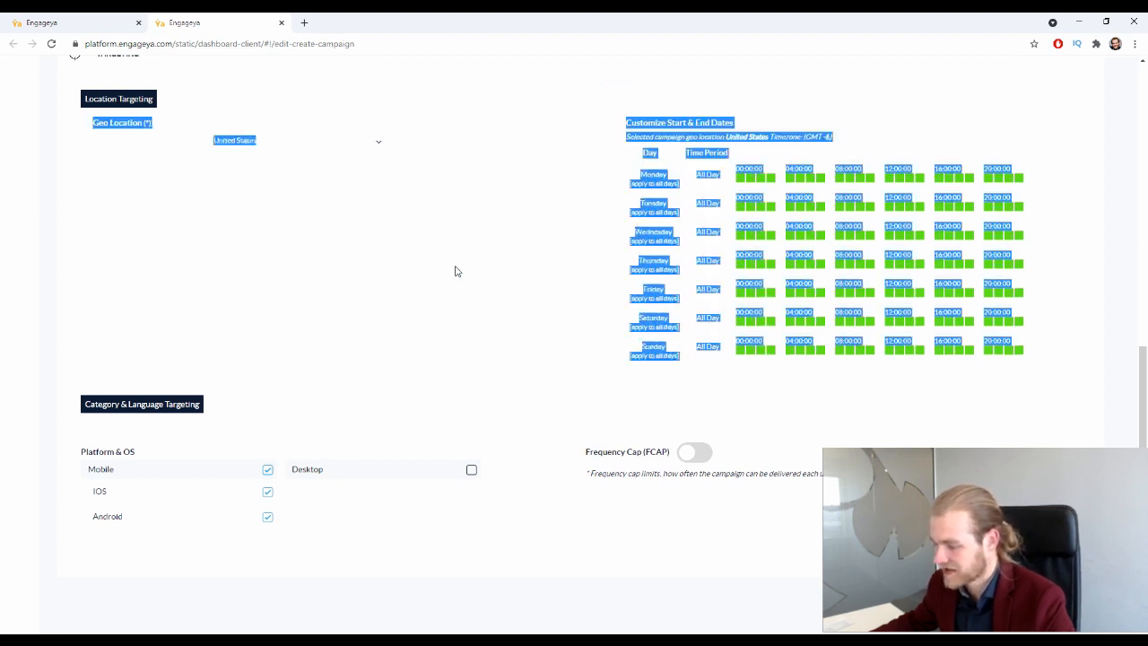
left_click(564, 217)
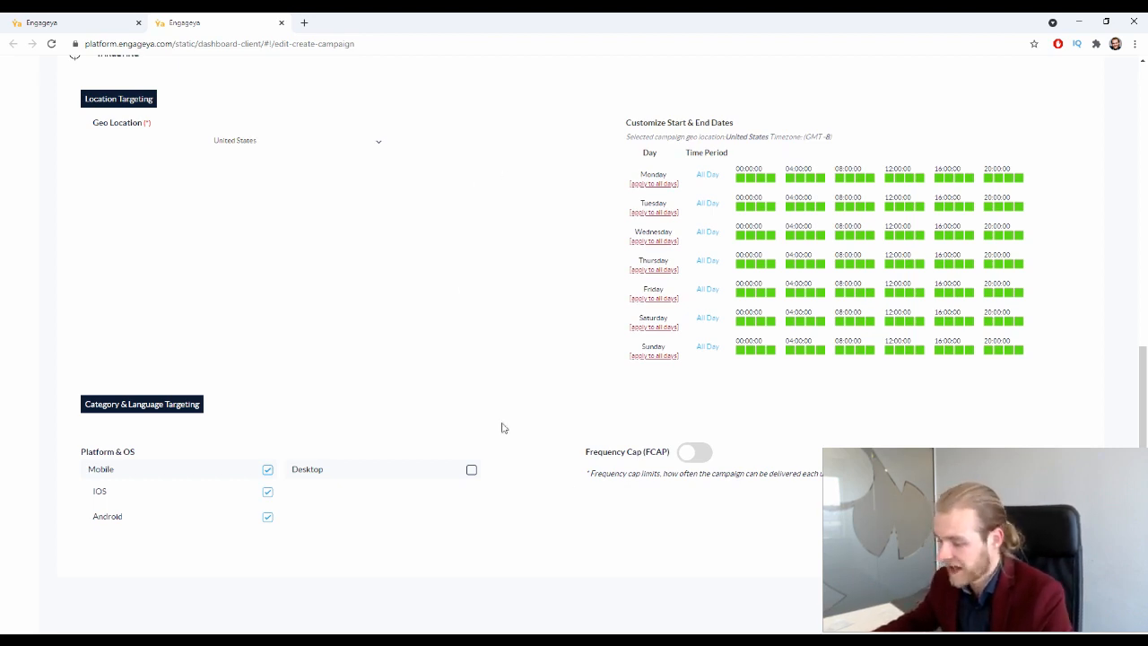
Enable the frequency cap with 2 impressions per 24, and proceed to the campaign's creatives stage
left_click(706, 459)
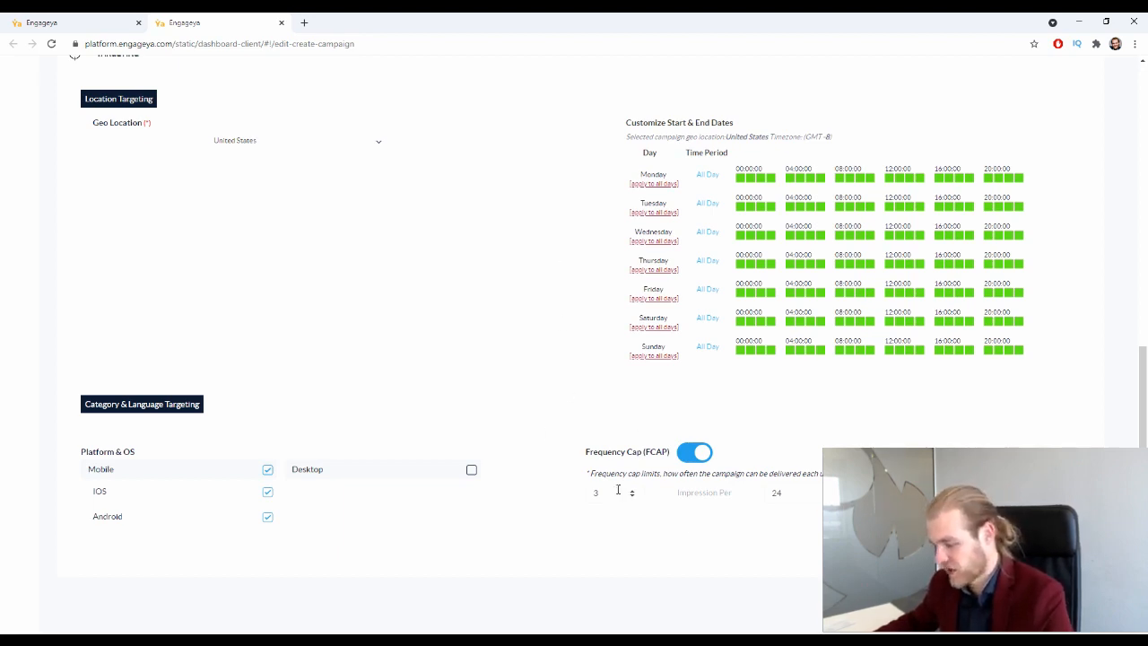
double_click(802, 494)
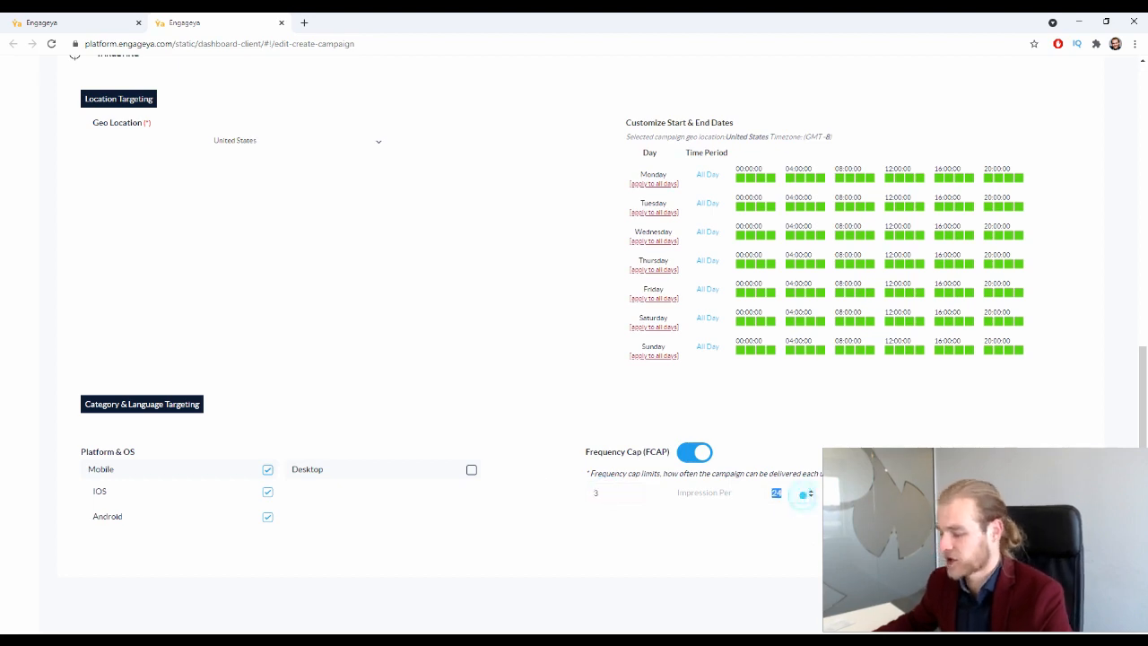
left_click(1054, 610)
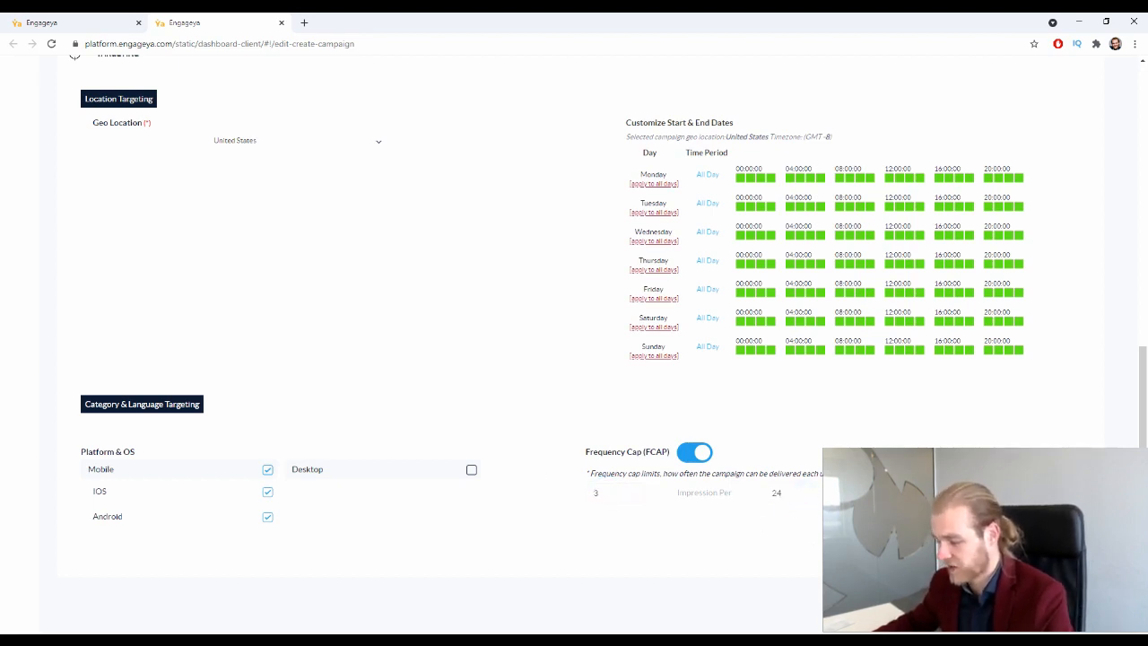
left_click(781, 524)
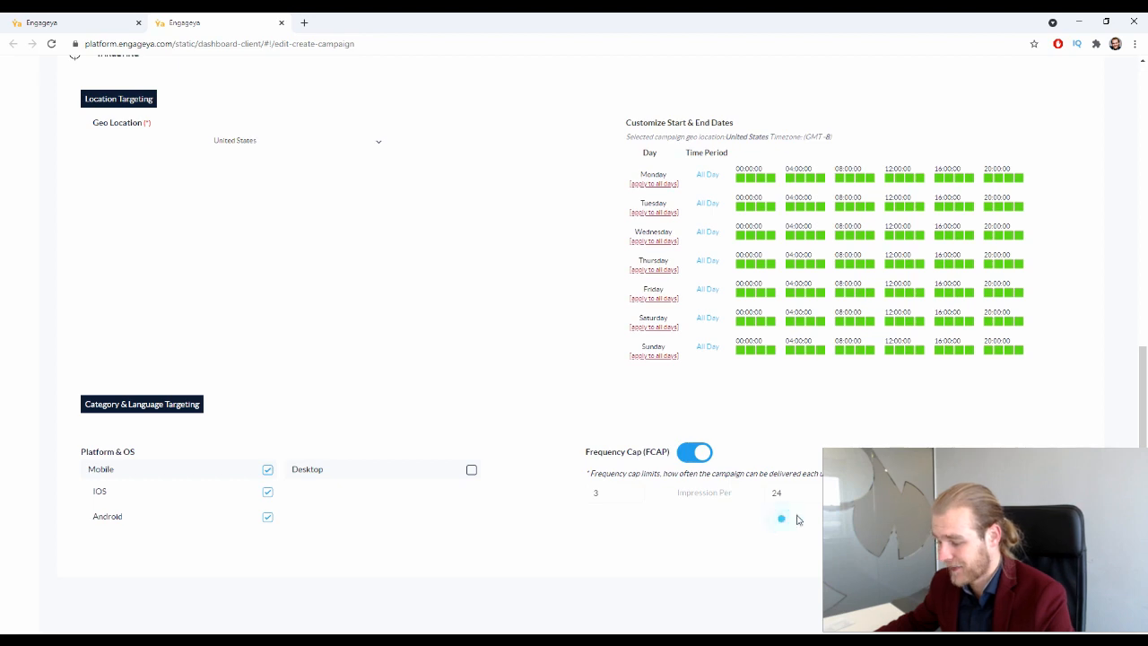
left_click(622, 494)
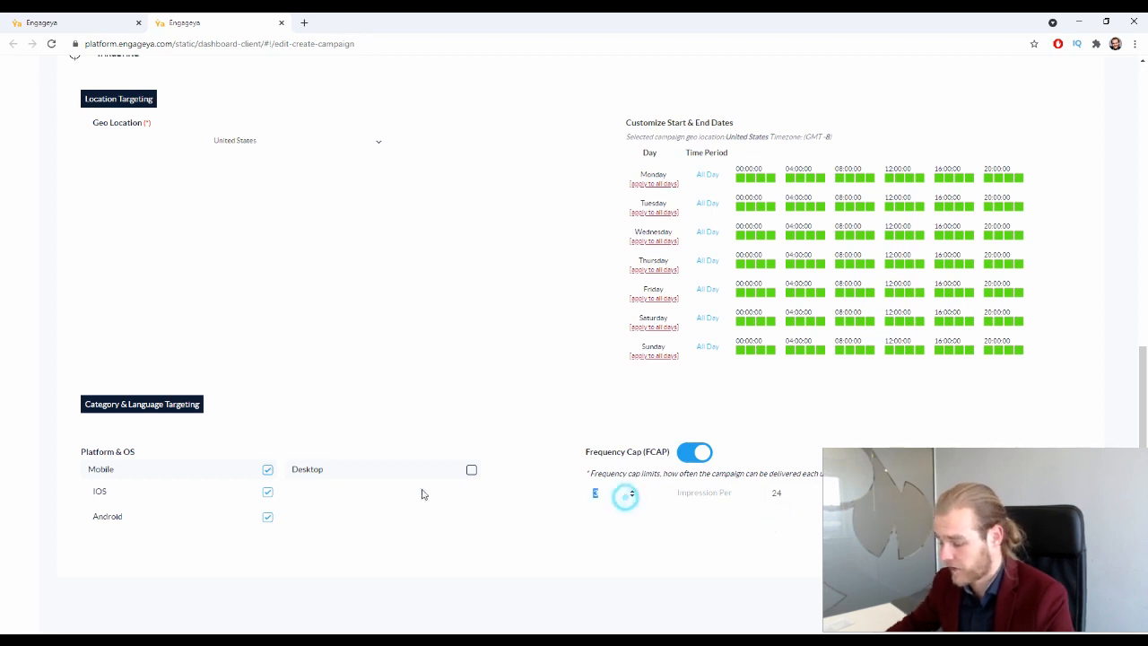
key("BackSpace")
type("2")
left_click(479, 335)
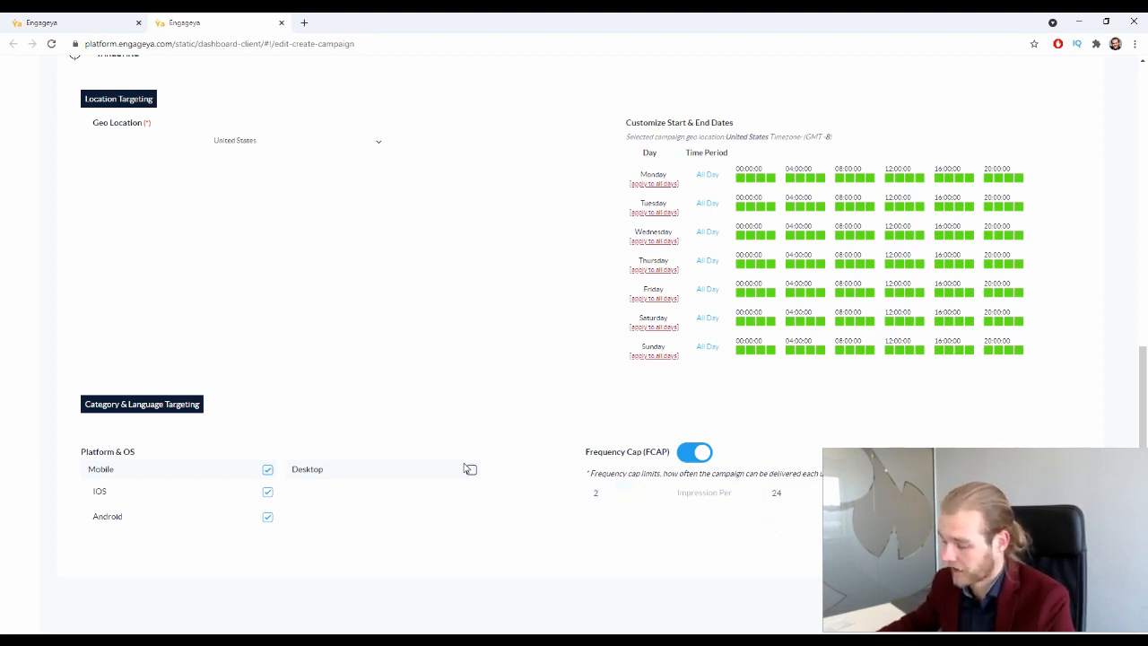
left_click(1047, 615)
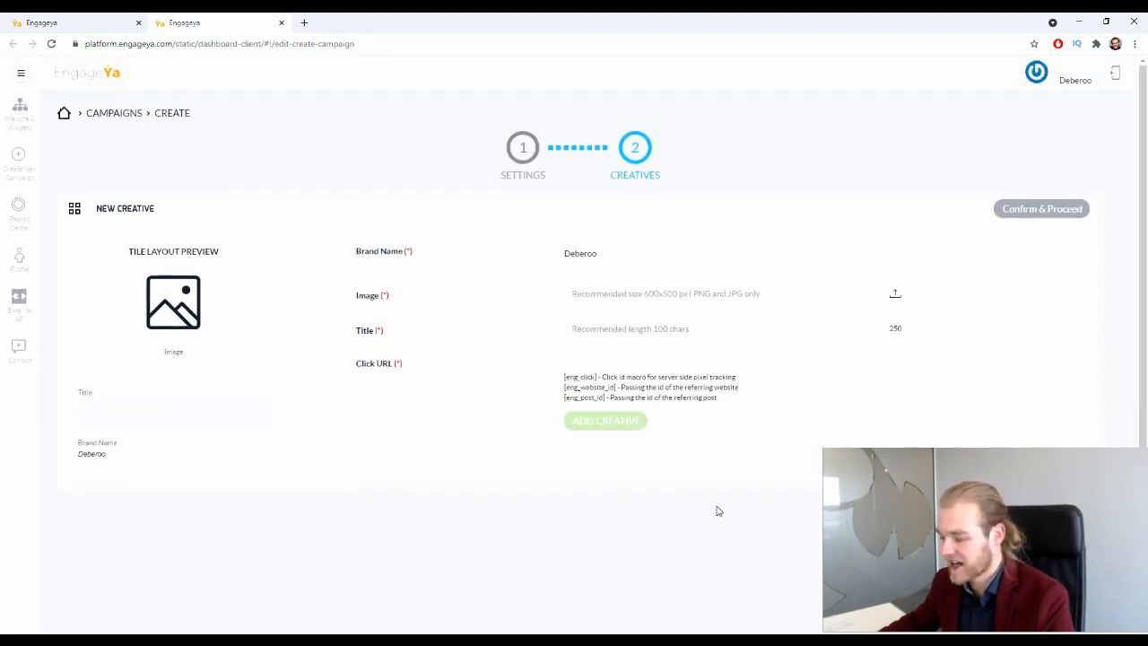
Review the image, title and click URL requirements for the new creative
scroll(484, 296, "down", 1)
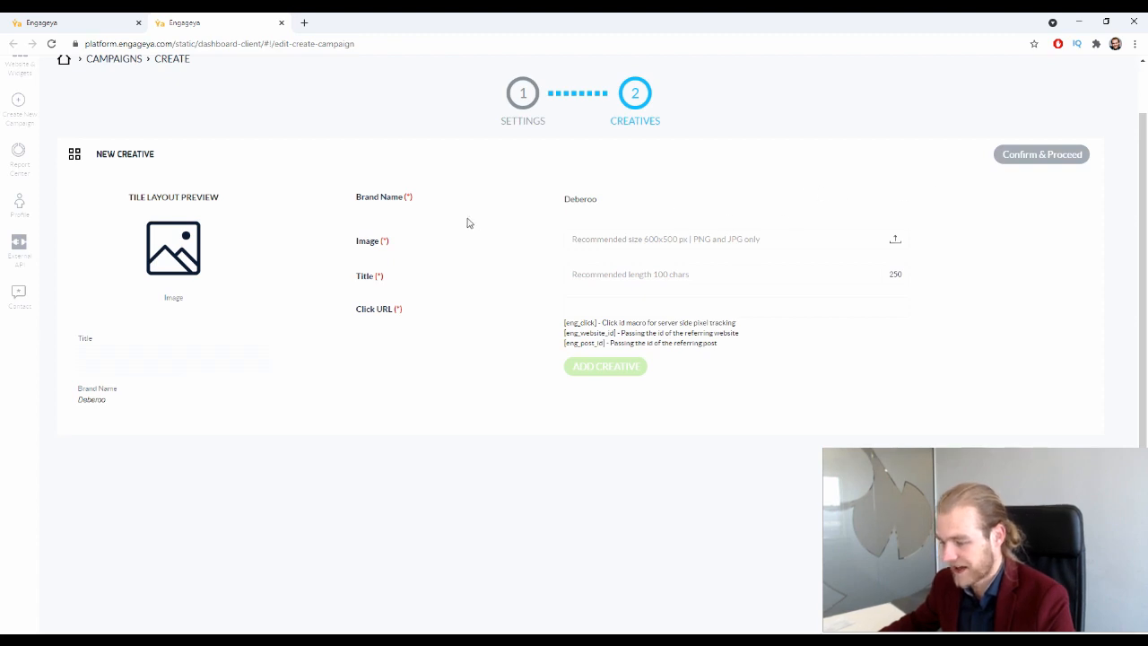
left_click_drag(349, 243, 452, 248)
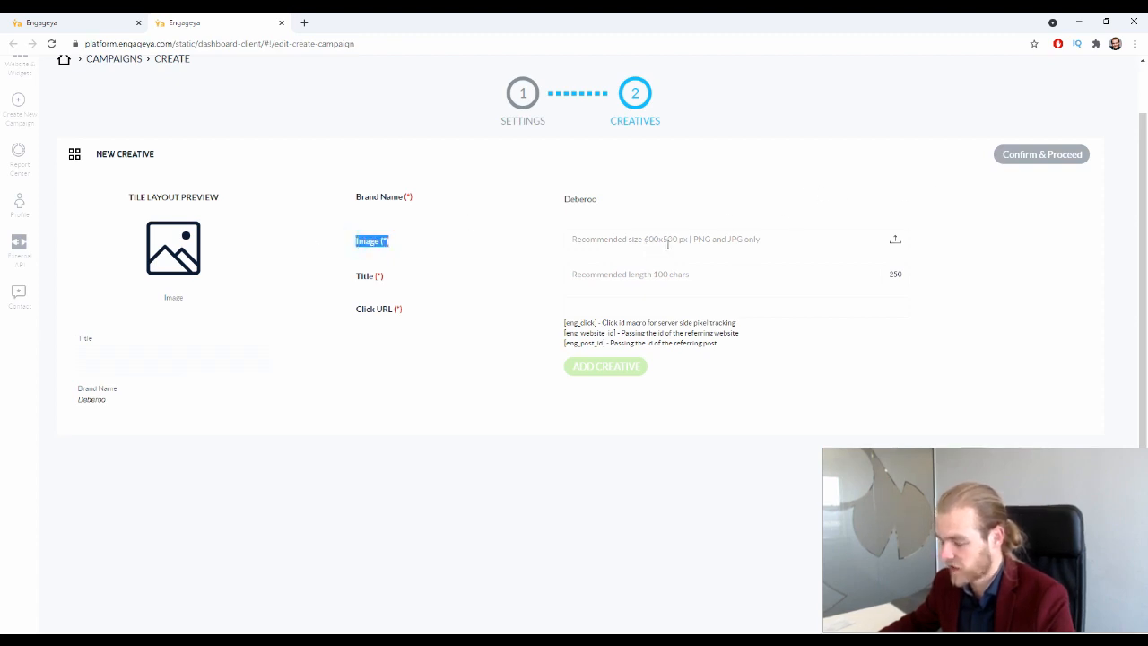
left_click_drag(341, 276, 436, 277)
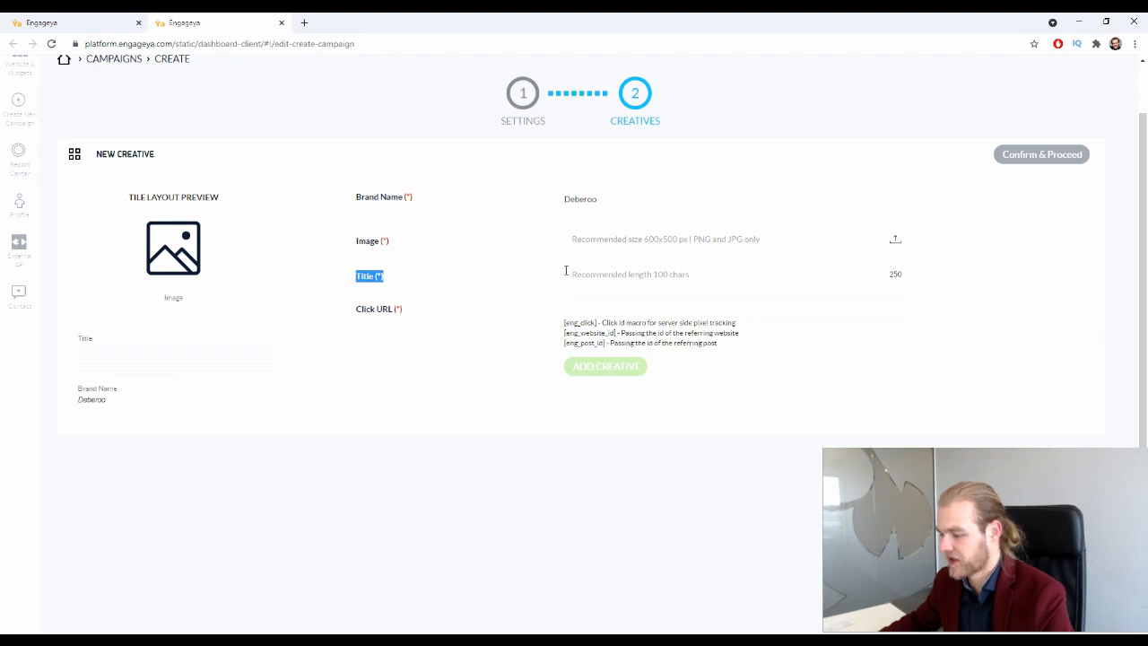
left_click(598, 271)
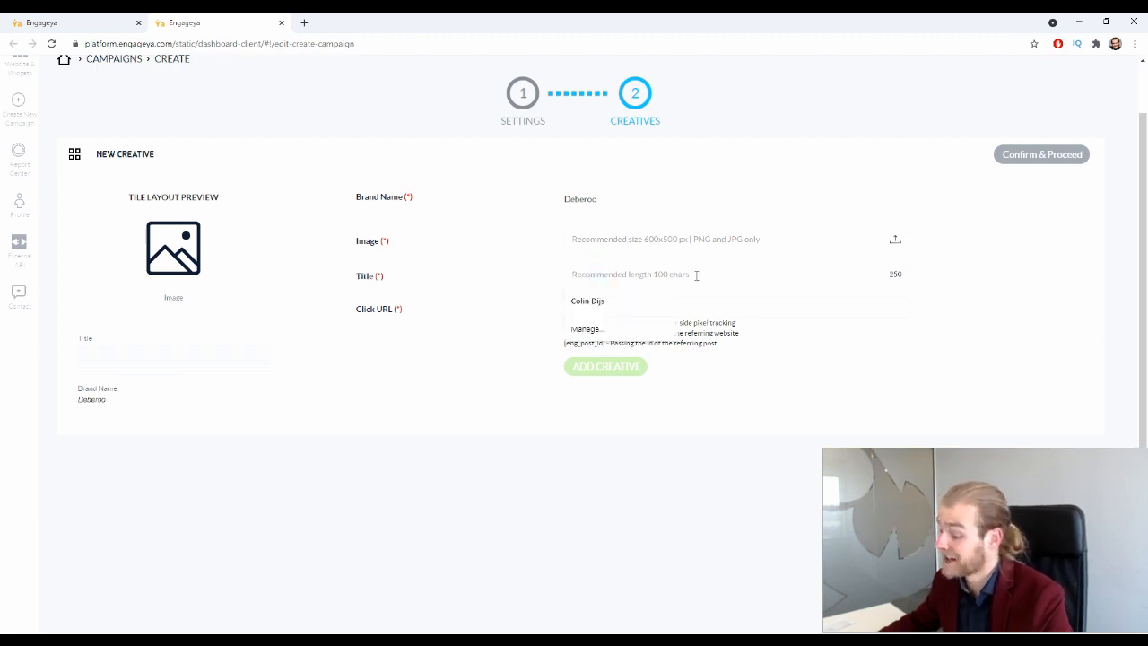
triple_click(895, 273)
double_click(895, 273)
left_click(385, 367)
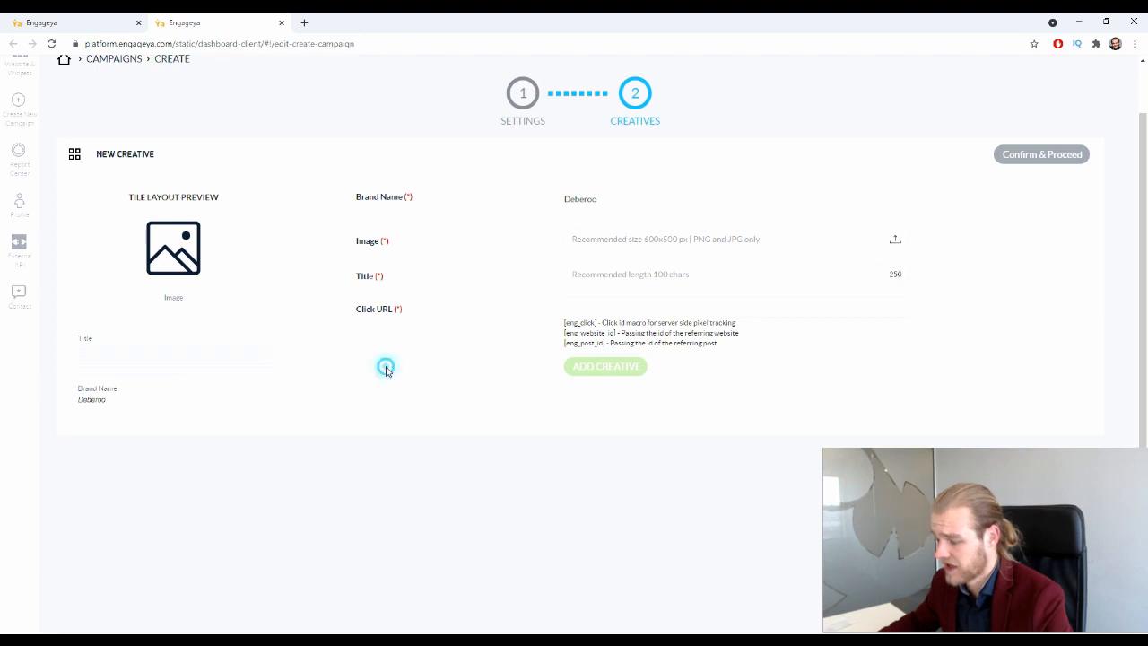
left_click_drag(370, 309, 421, 353)
left_click(419, 354)
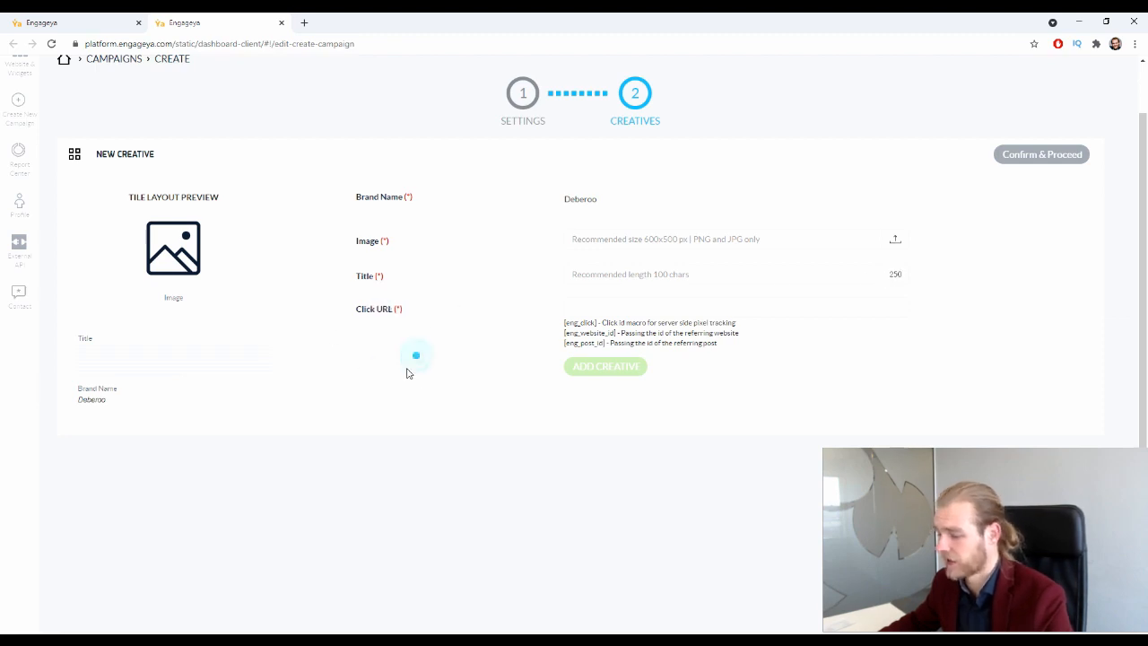
Open canva.com in a new browser tab, check the recommended creative image size in EngageYa, and return to Canva
left_click(304, 23)
type("canva.com")
key("Return")
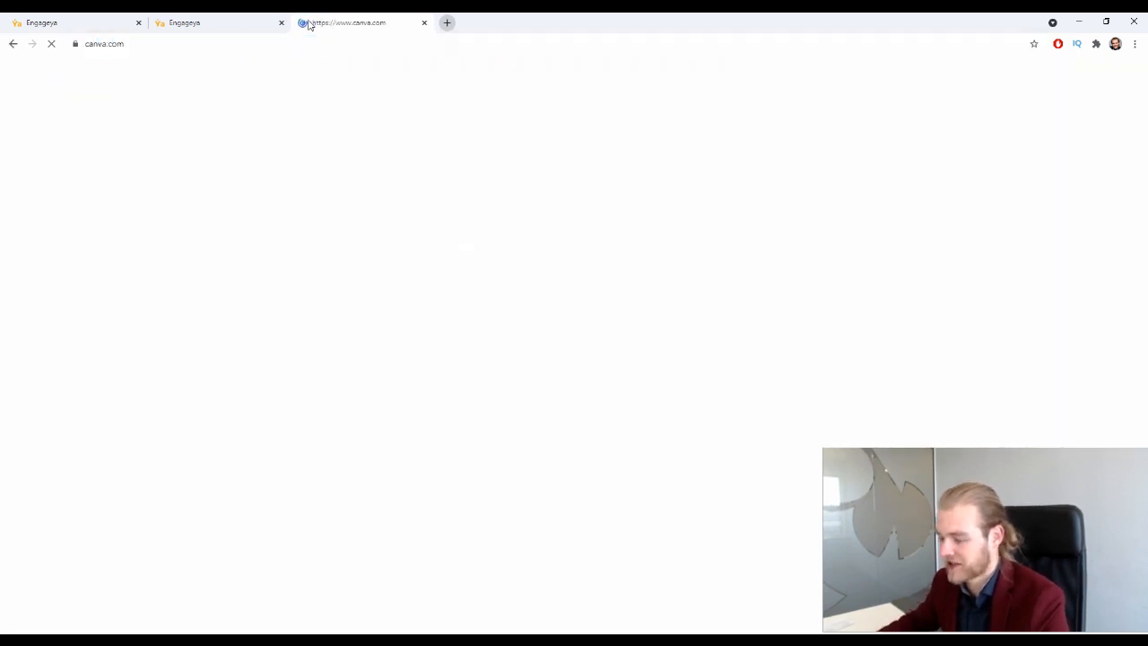
left_click(94, 23)
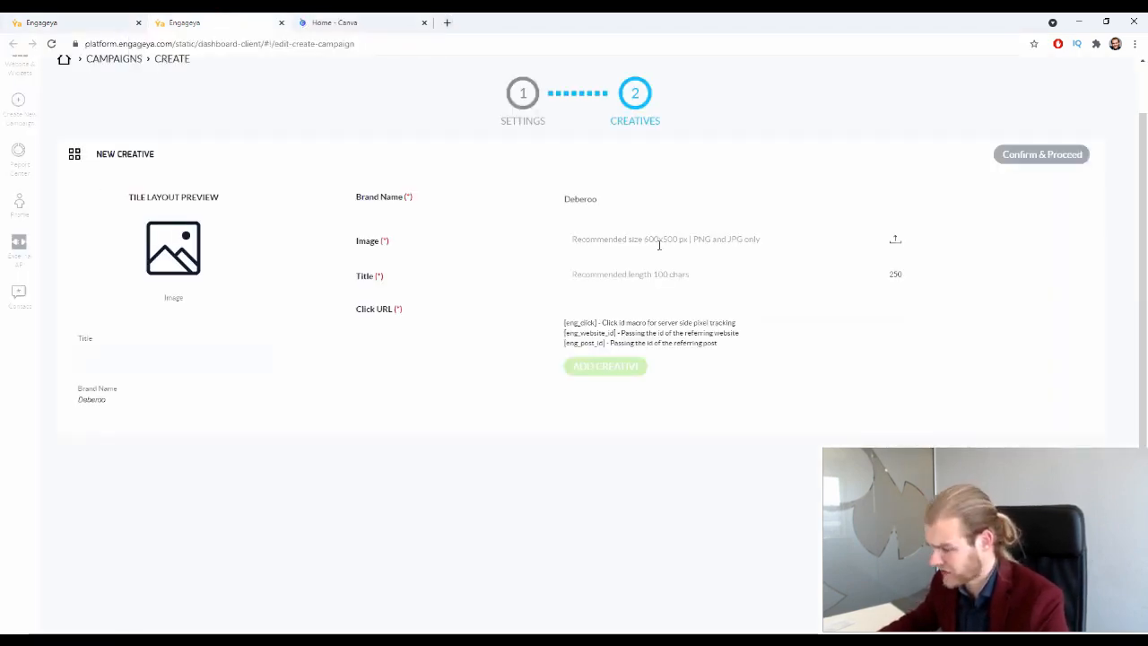
left_click(402, 22)
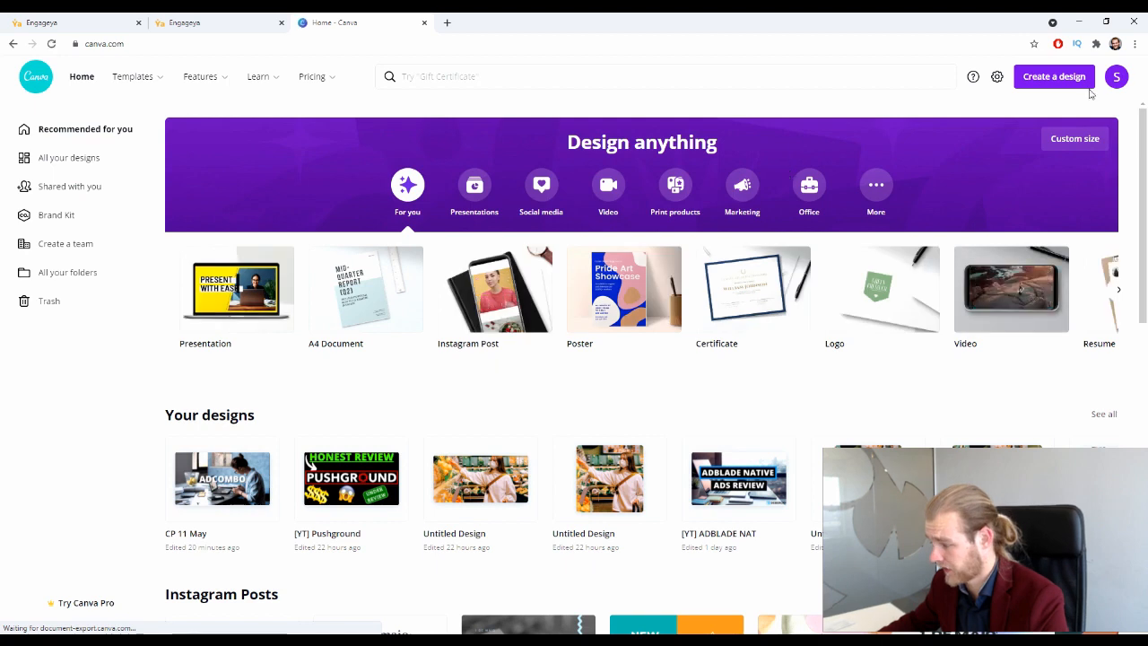
Create a new custom-size Canva design of 600 x 500 px
left_click(1049, 76)
left_click(998, 408)
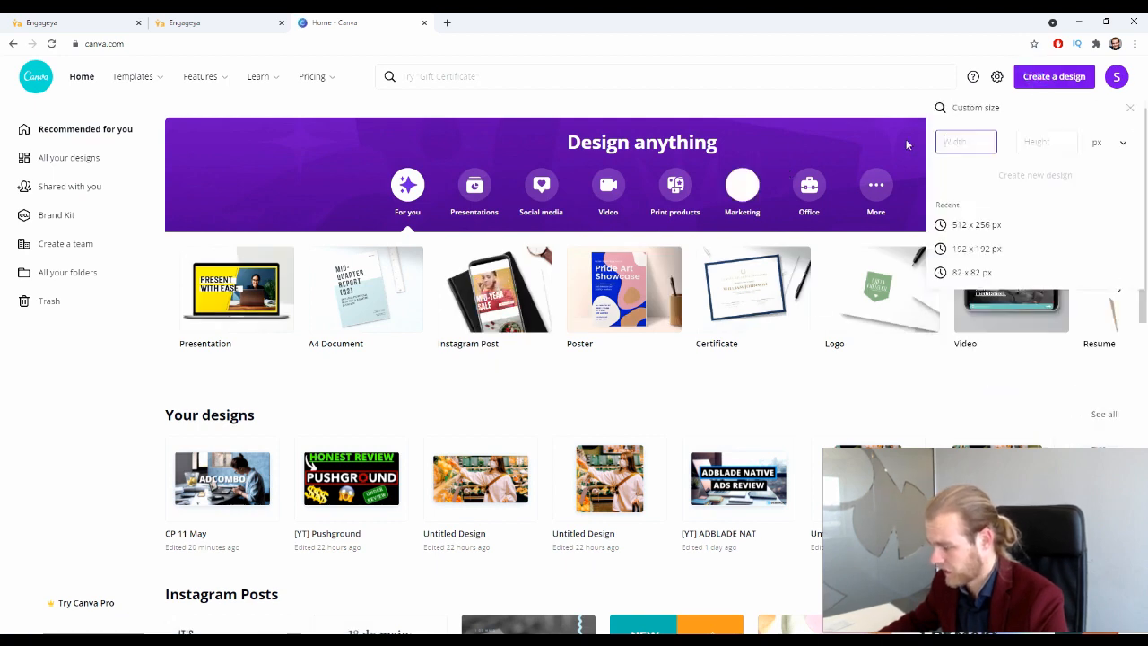
type("600")
key("Tab")
type("500")
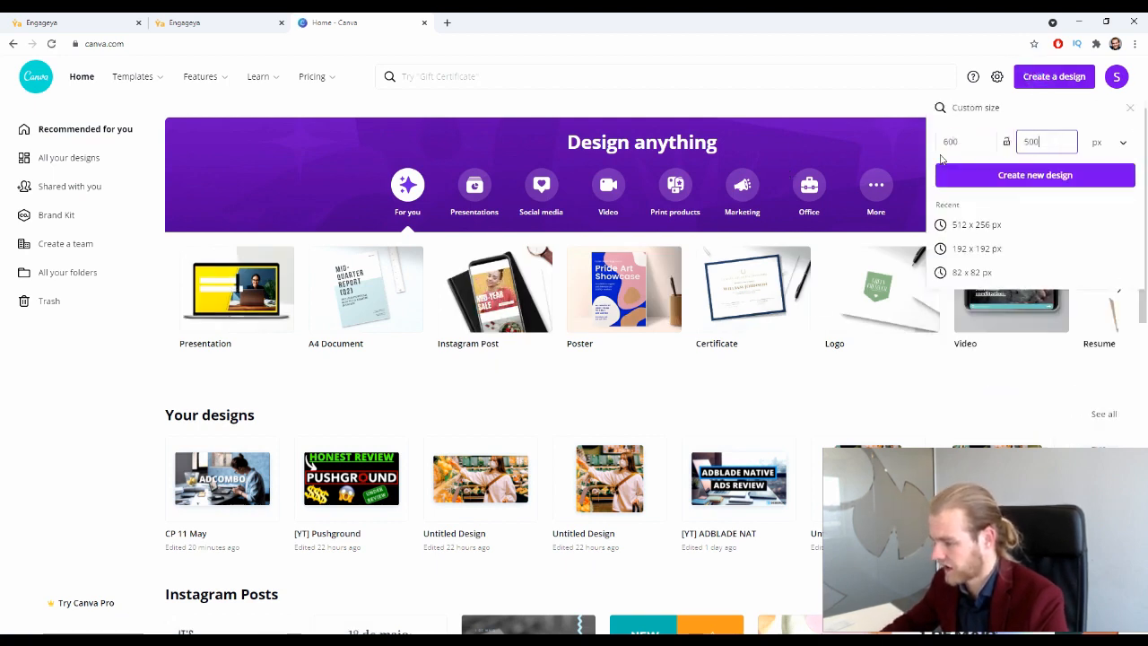
key("Return")
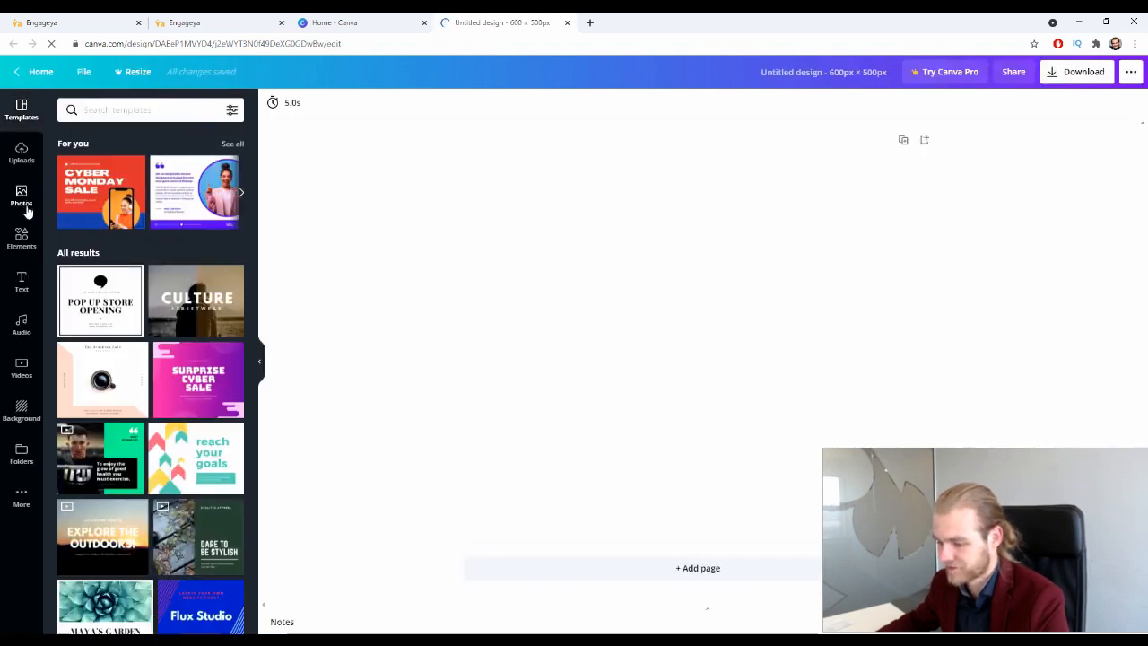
Fill the blank design with the uploaded photo of people on a crosswalk and download it as a PNG
left_click(21, 152)
left_click_drag(112, 199, 480, 277)
left_click(1081, 72)
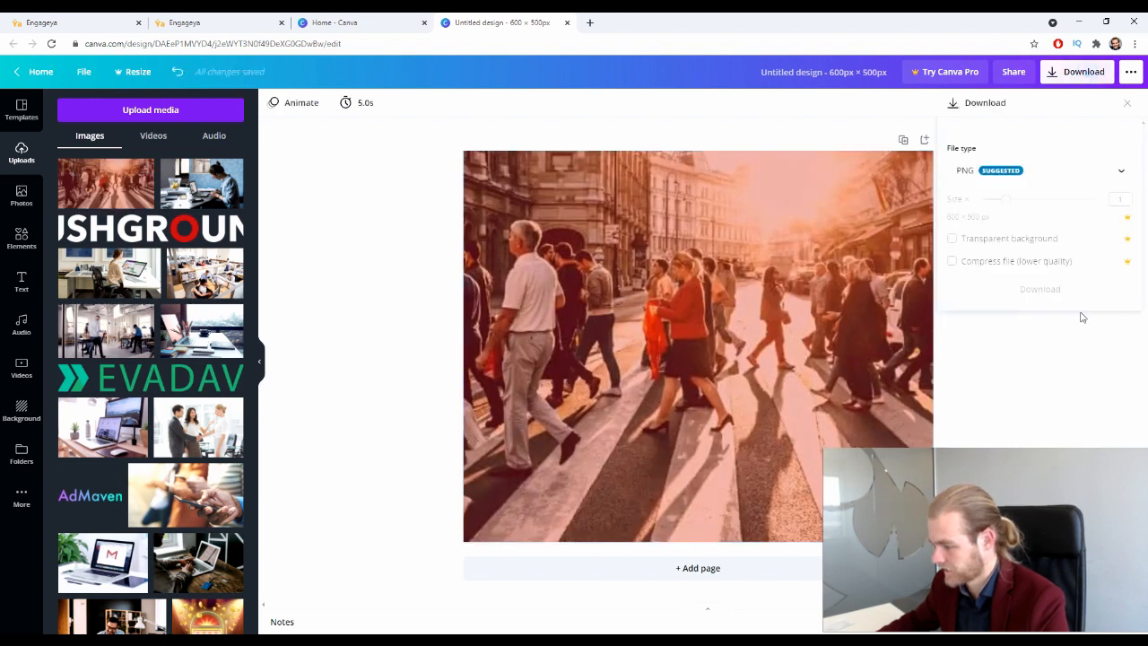
left_click(1058, 286)
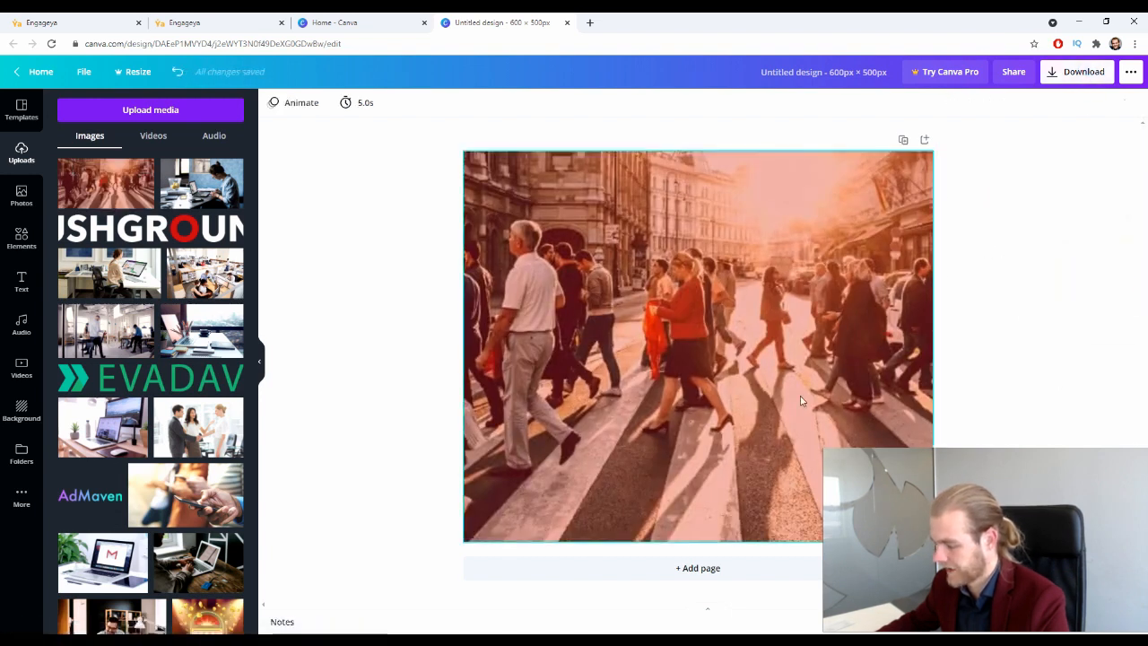
Return to EngageYa and upload Untitled design (34).png from Downloads as the creative's image
left_click(228, 17)
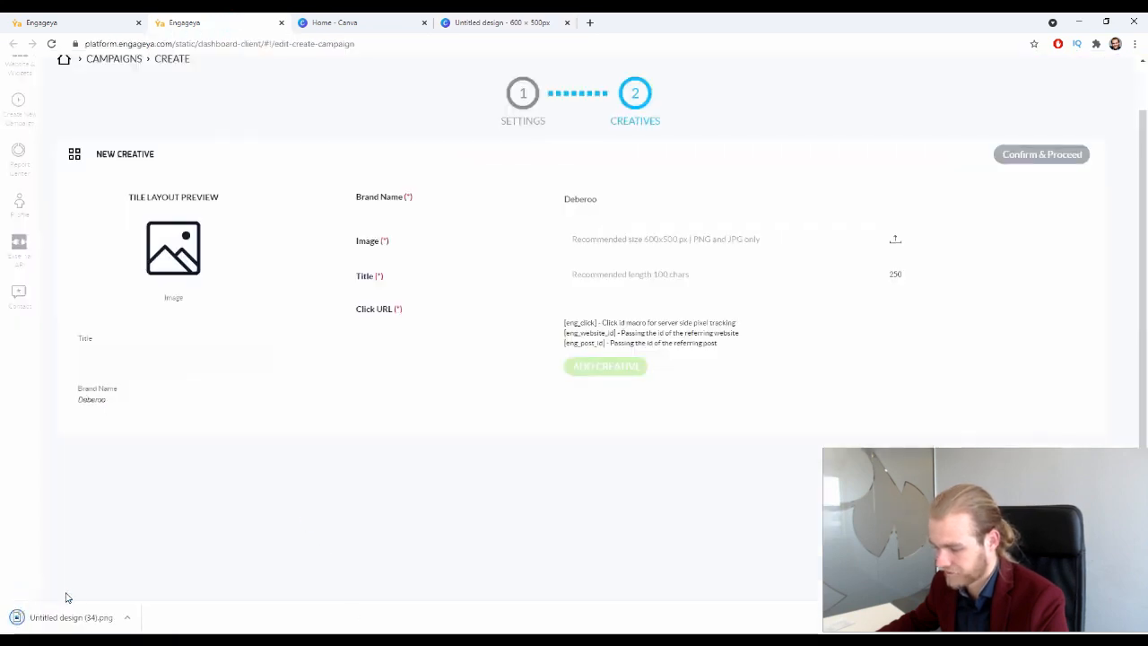
left_click_drag(69, 615, 689, 235)
left_click(425, 23)
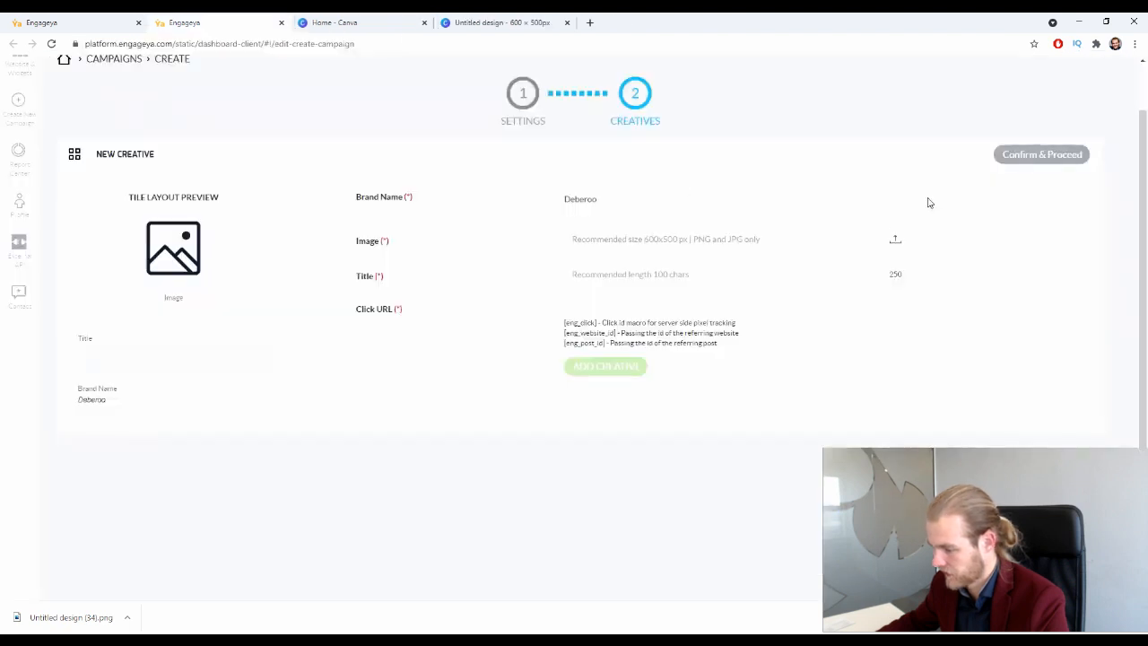
left_click(895, 240)
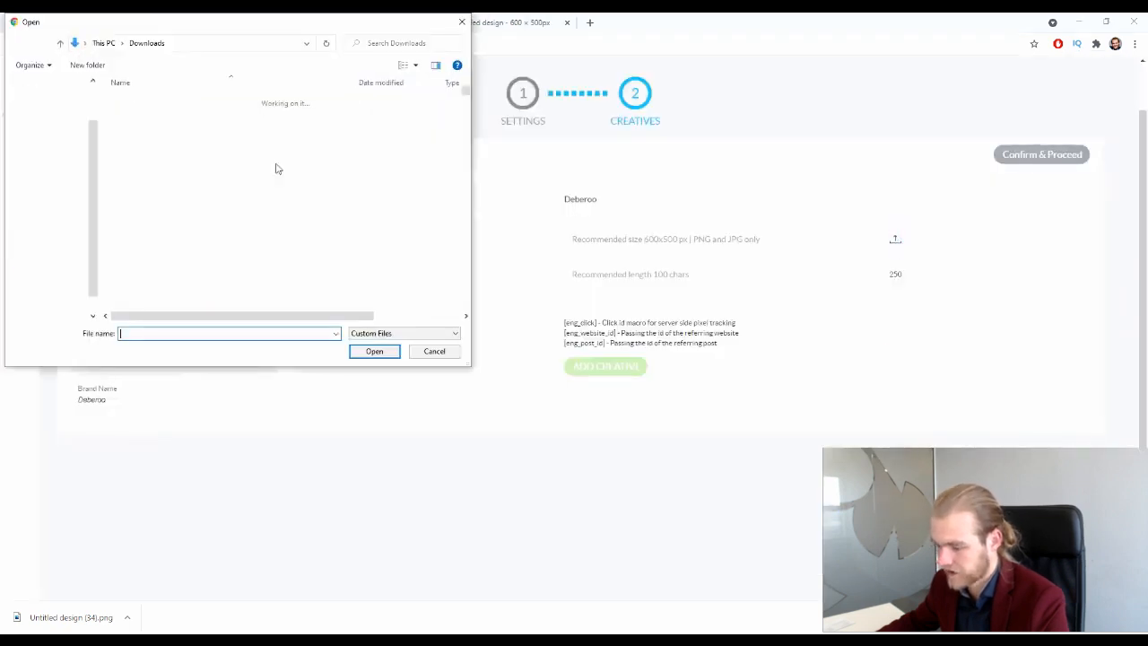
left_click(195, 128)
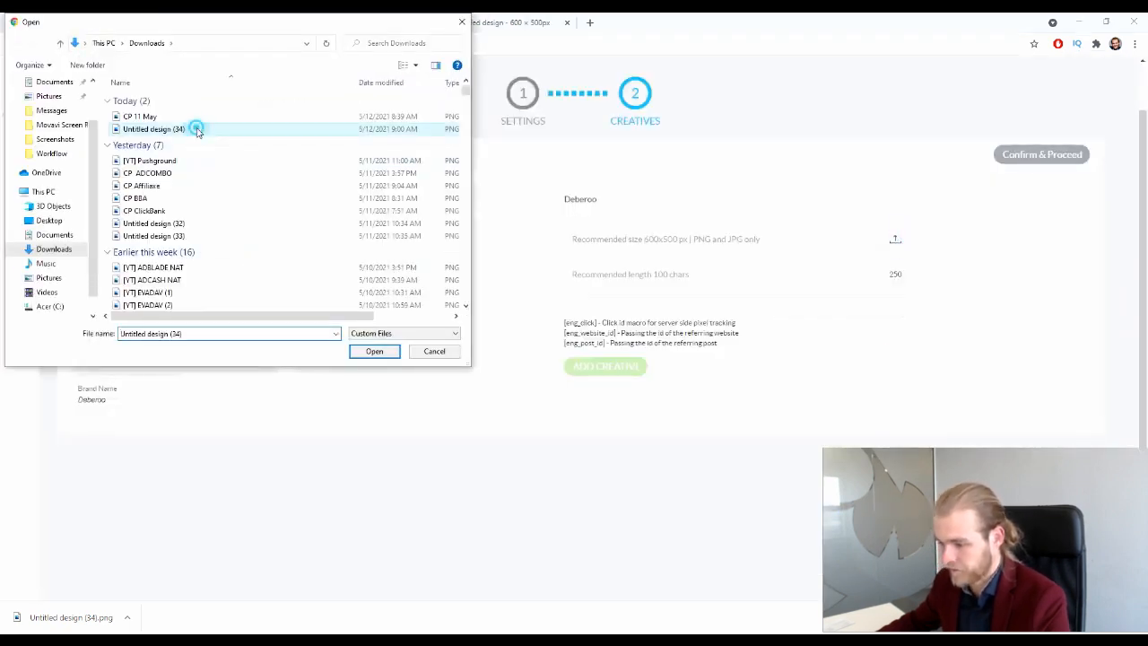
left_click(381, 351)
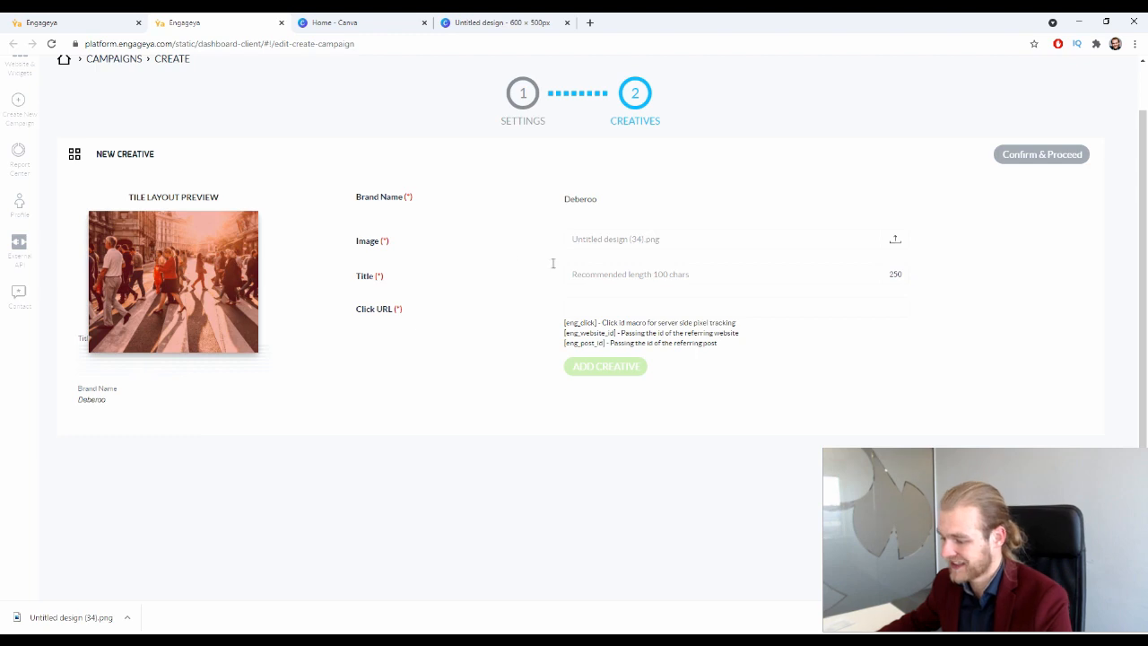
Enter the creative's title as "This is the Deberoo Tite for This Mock Campaign"
left_click(618, 268)
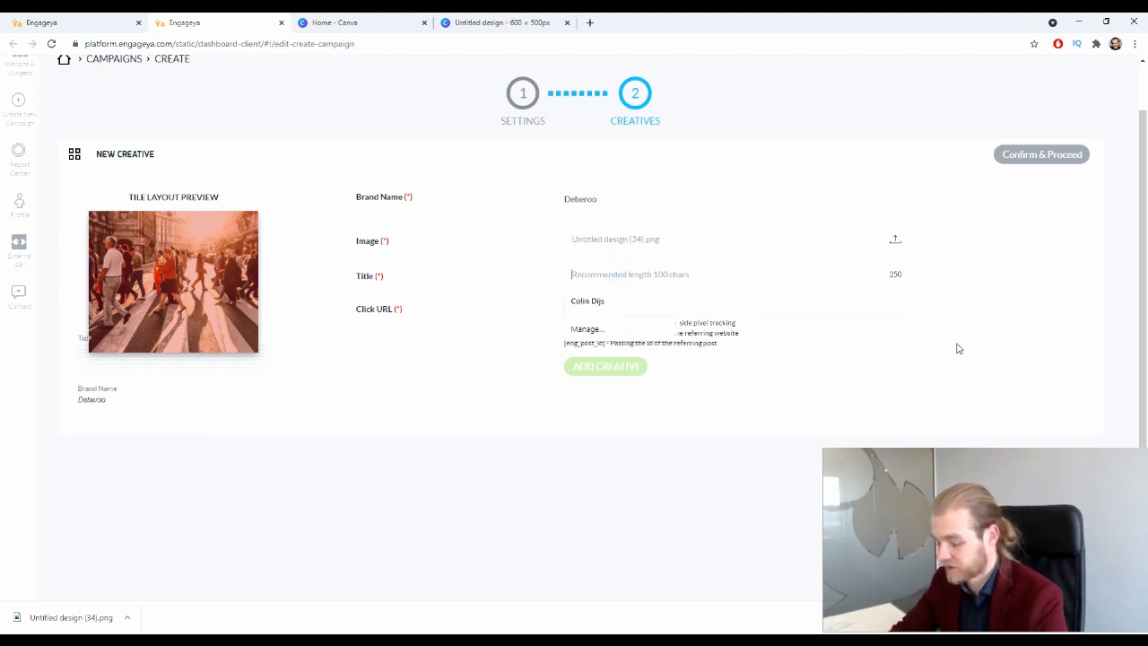
type("This is th")
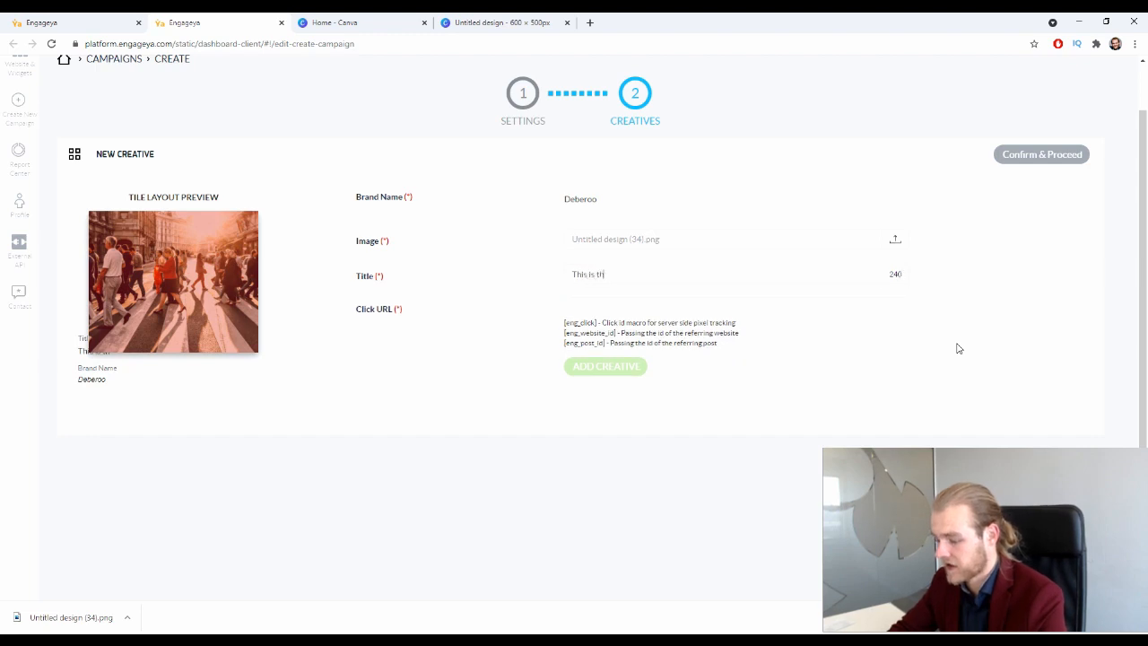
type("e Deberoo Tit")
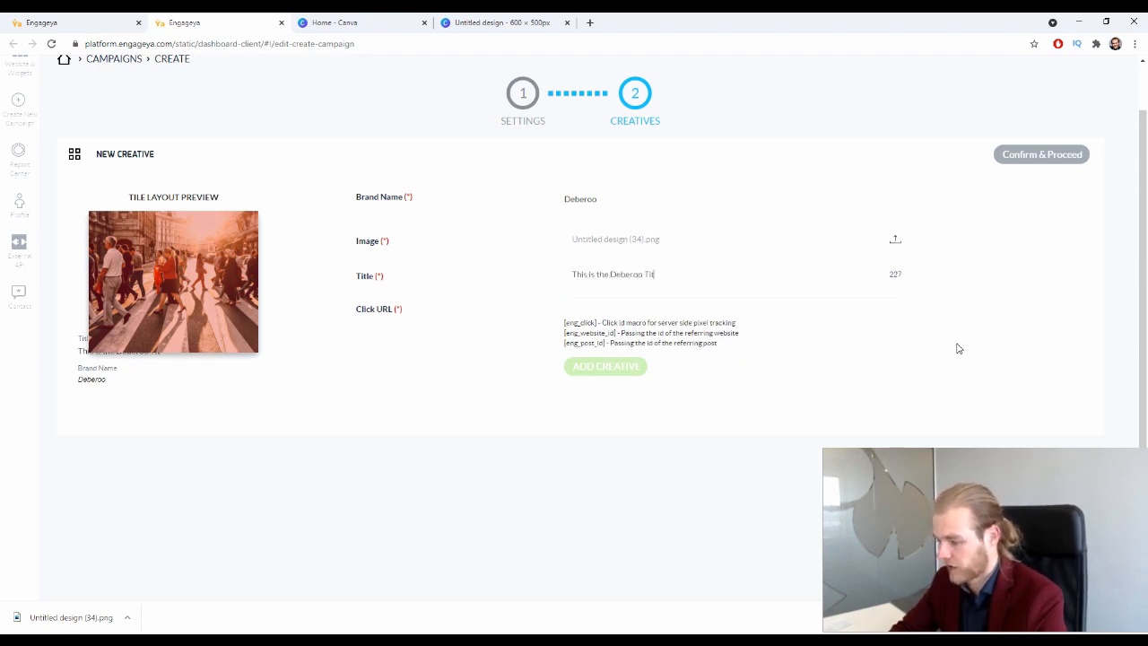
type("le for THis")
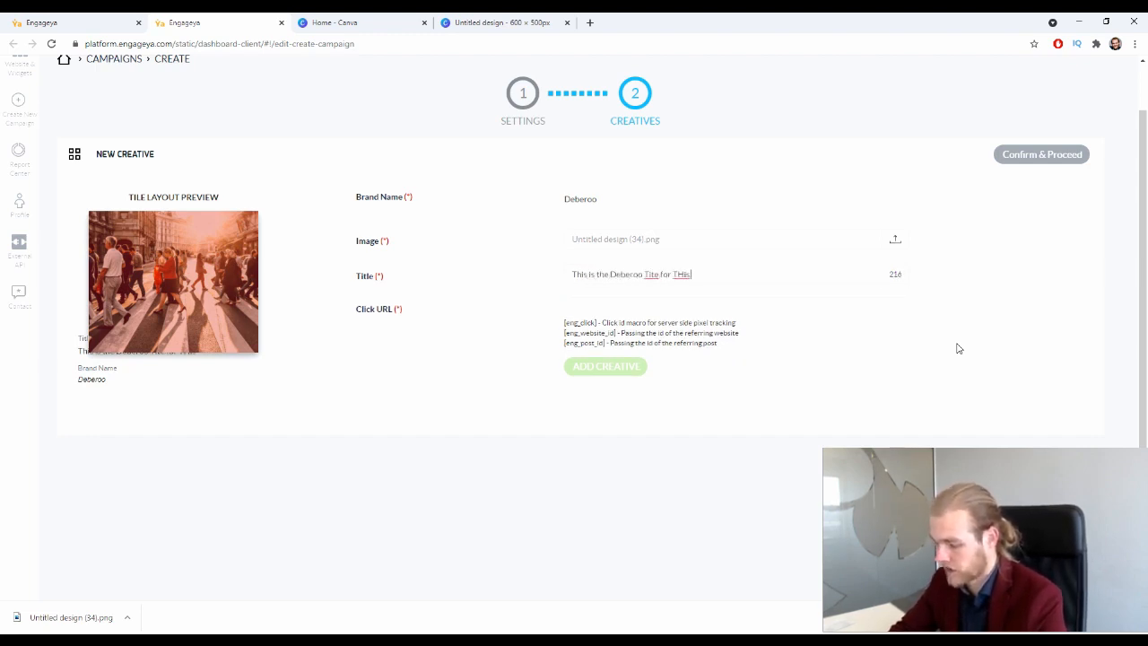
key("BackSpace")
key("BackSpace")
type("his Mock")
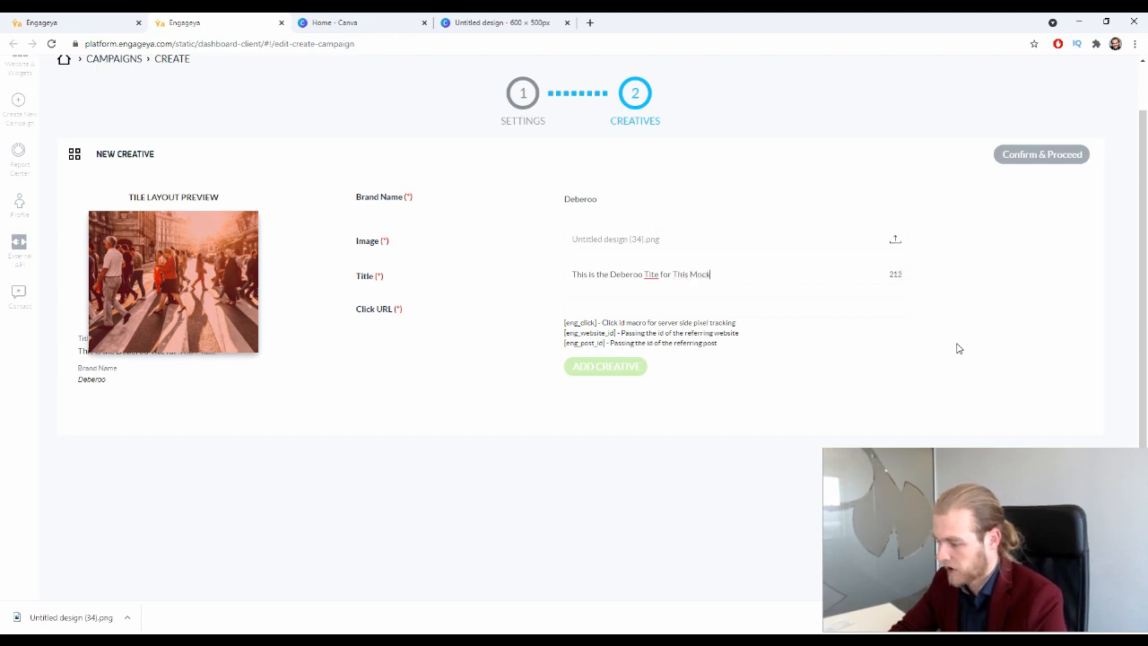
type(" Campaign")
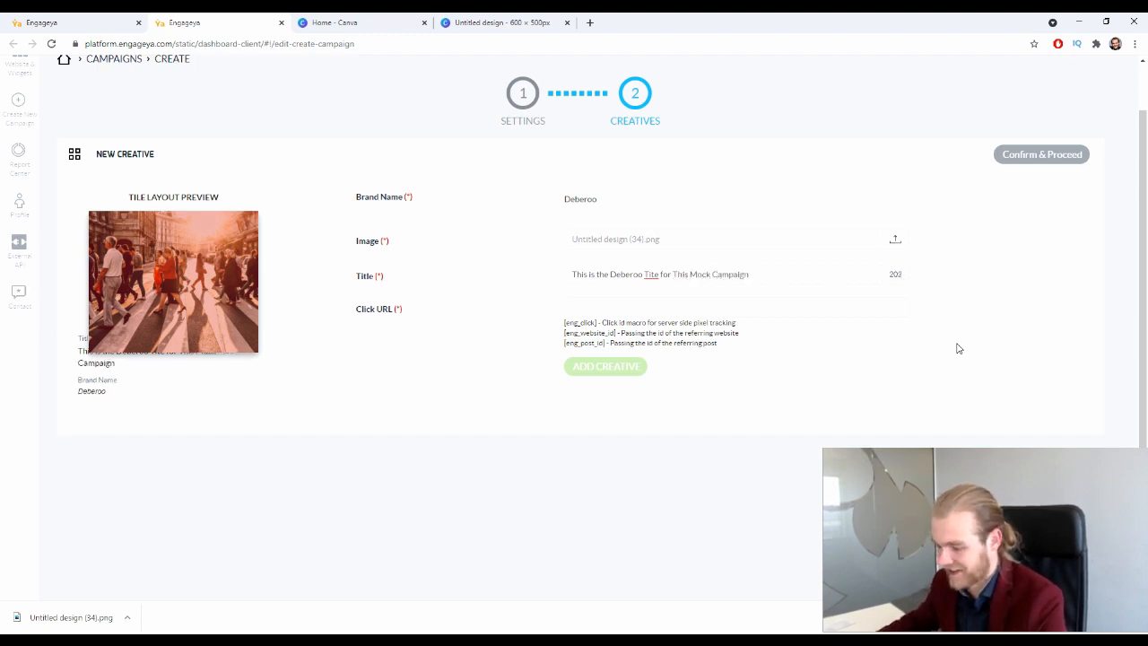
Examine how the title and brand name appear beneath the image in the tile layout preview
left_click(308, 406)
left_click_drag(124, 335, 112, 380)
left_click(85, 367)
left_click(170, 421)
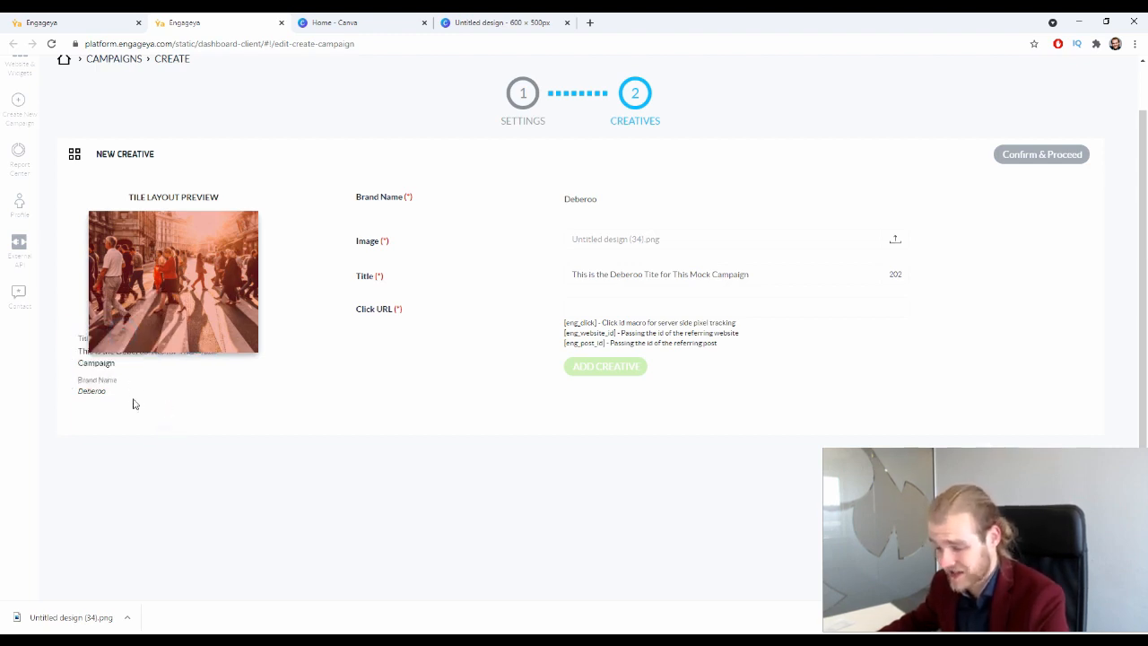
left_click_drag(222, 358, 98, 357)
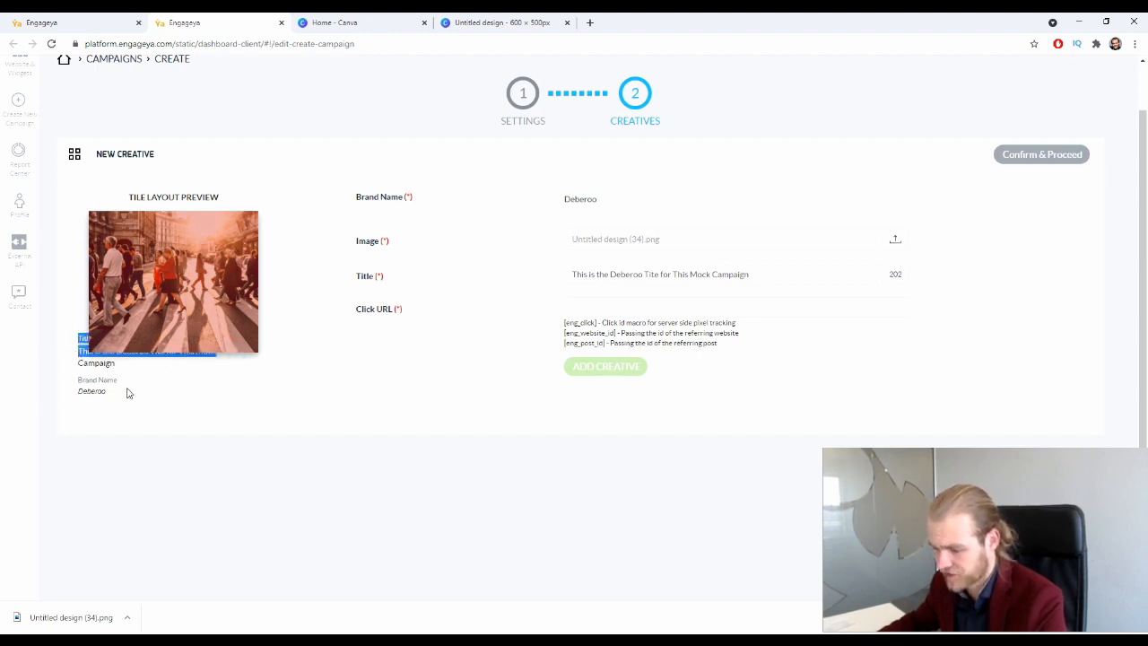
left_click_drag(74, 379, 136, 400)
left_click(191, 375)
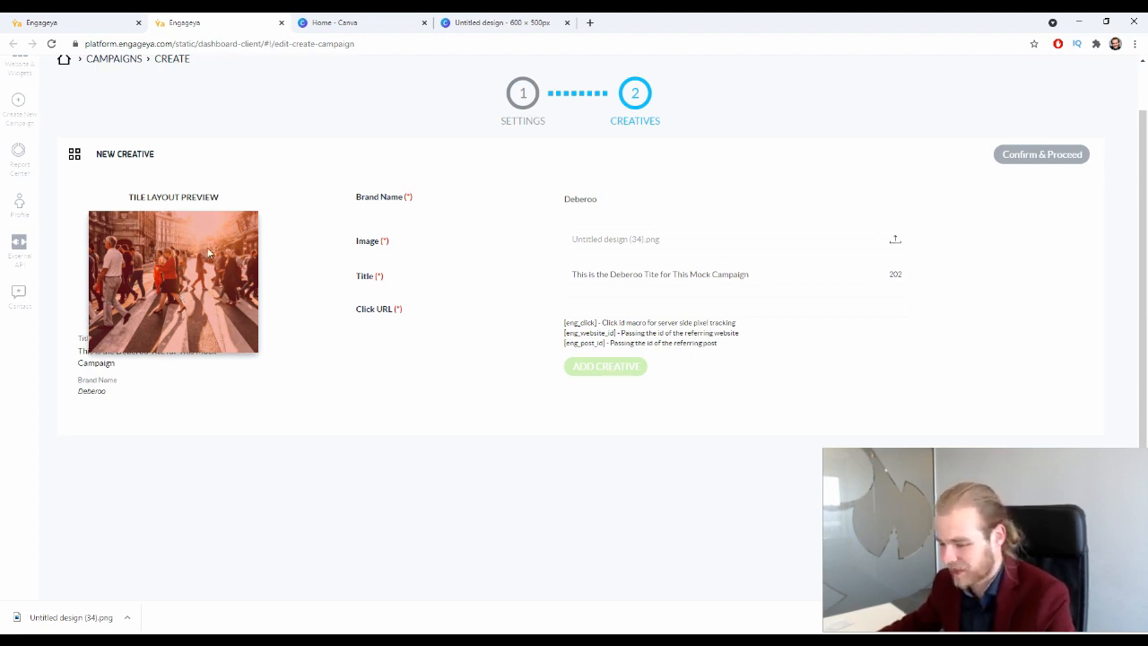
left_click(492, 437)
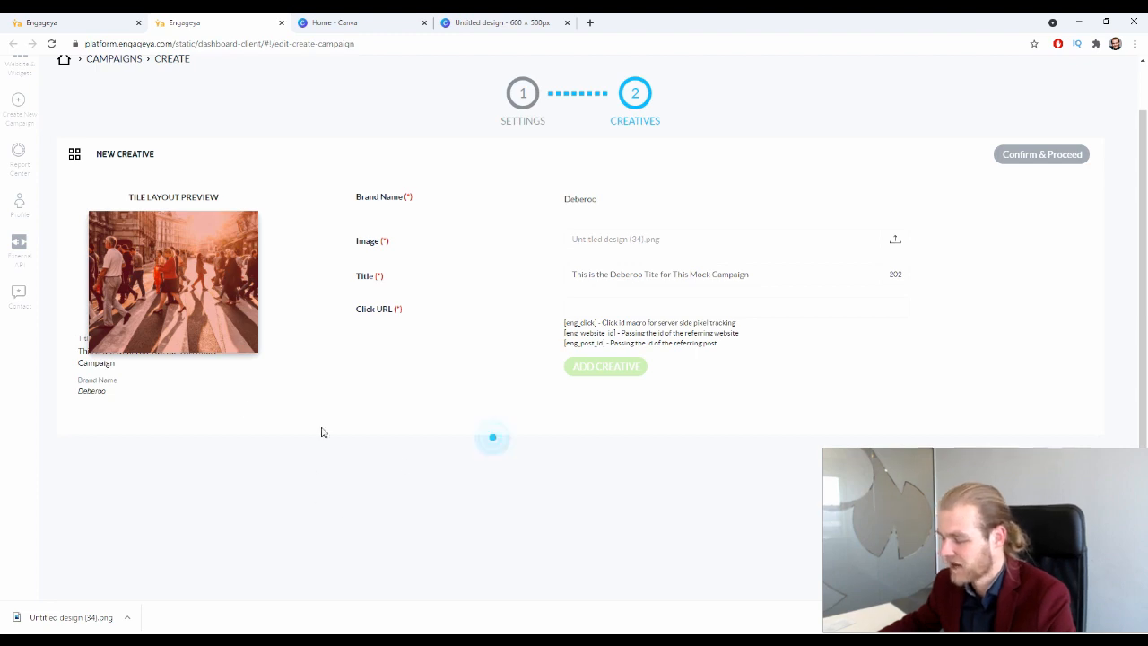
left_click(653, 306)
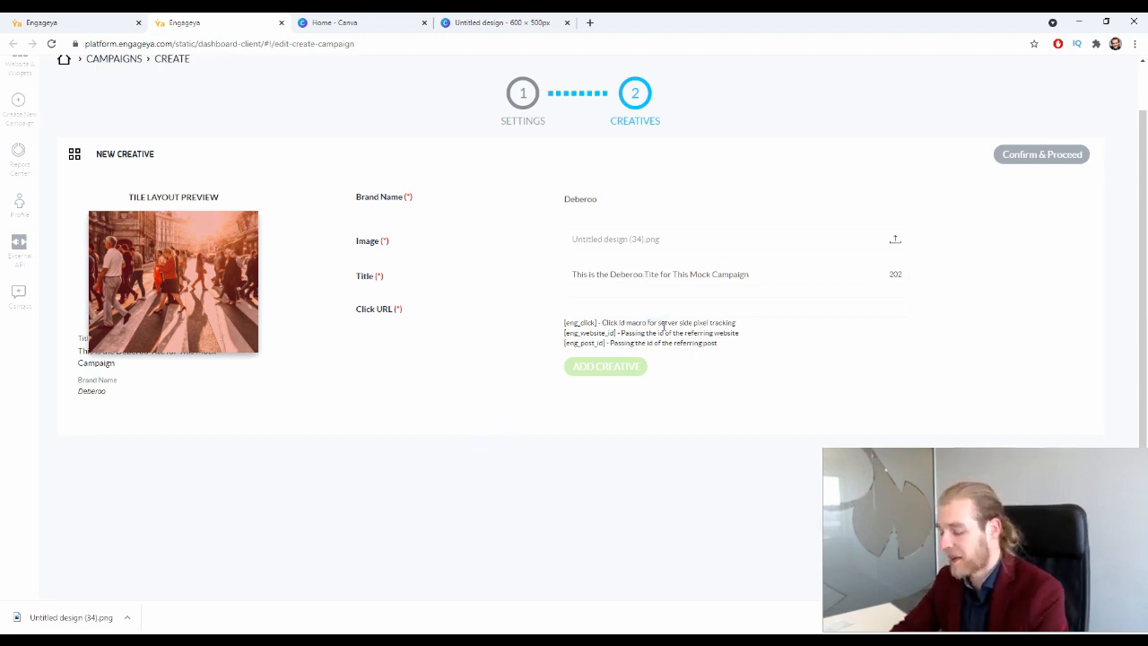
type("https://ww")
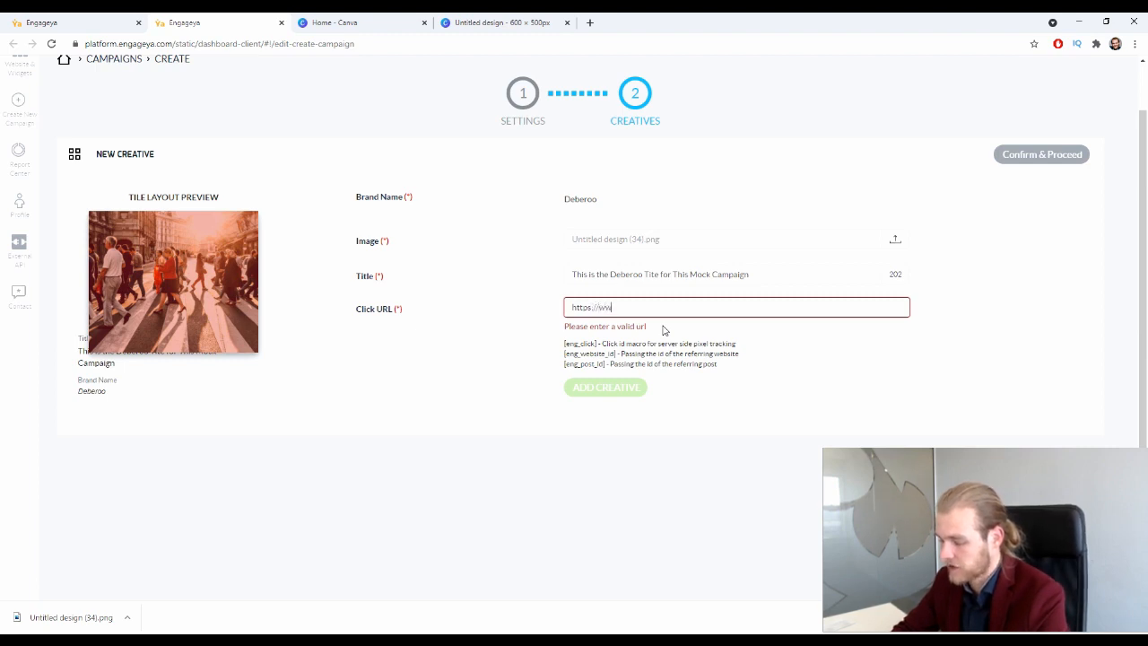
type("w.debe")
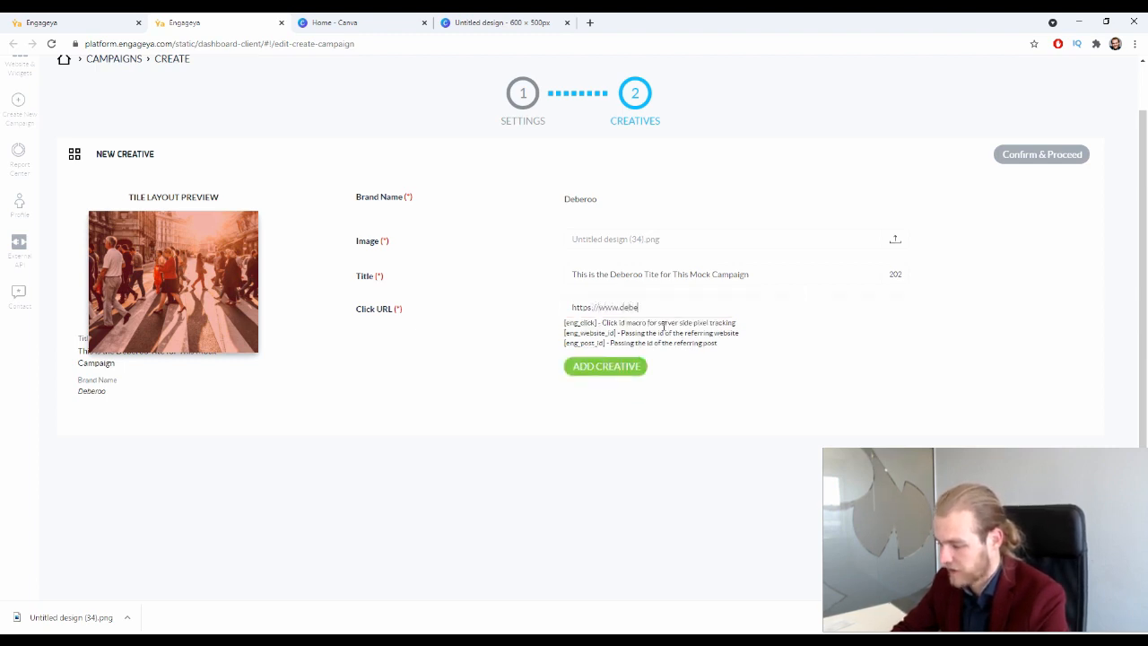
type("roo.com/")
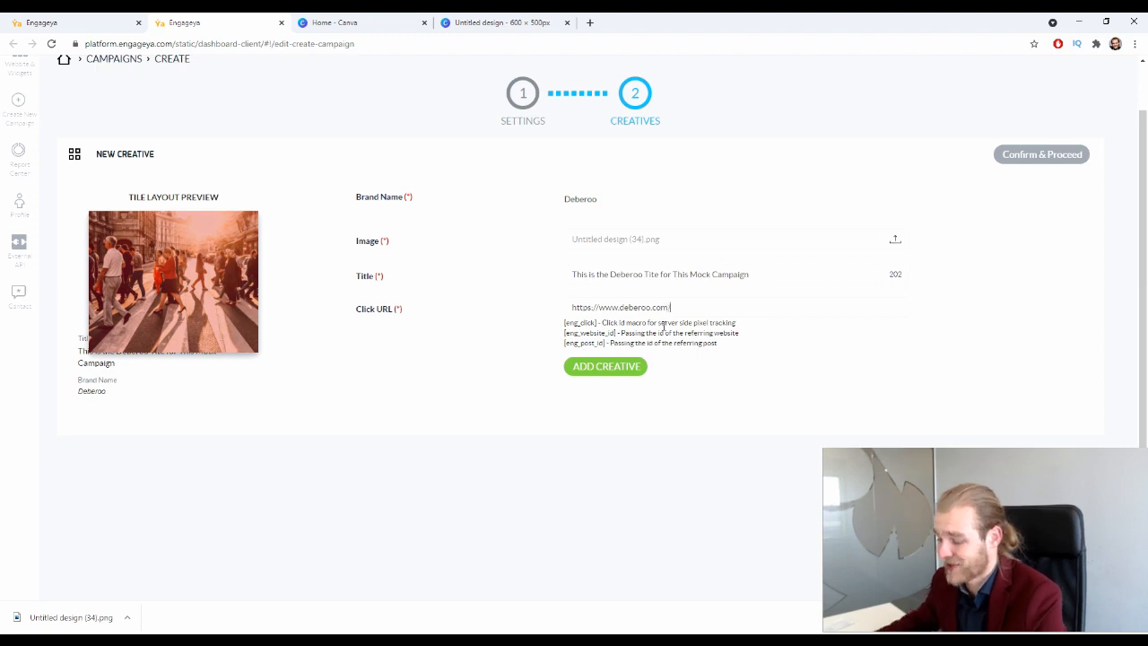
left_click_drag(592, 306, 941, 378)
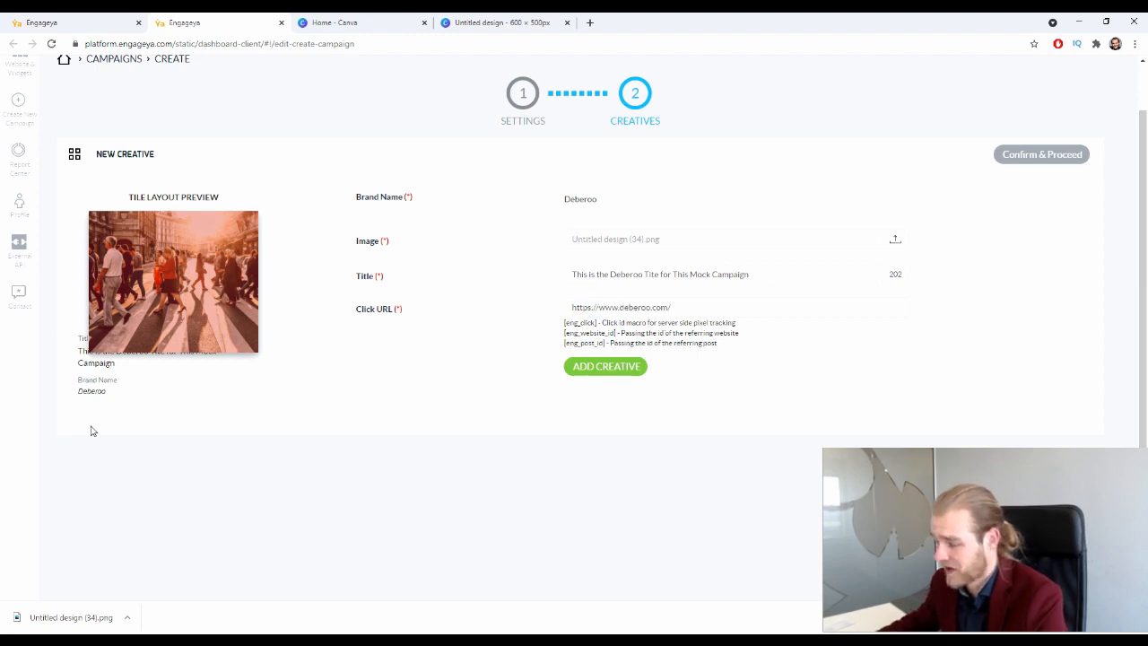
left_click(201, 400)
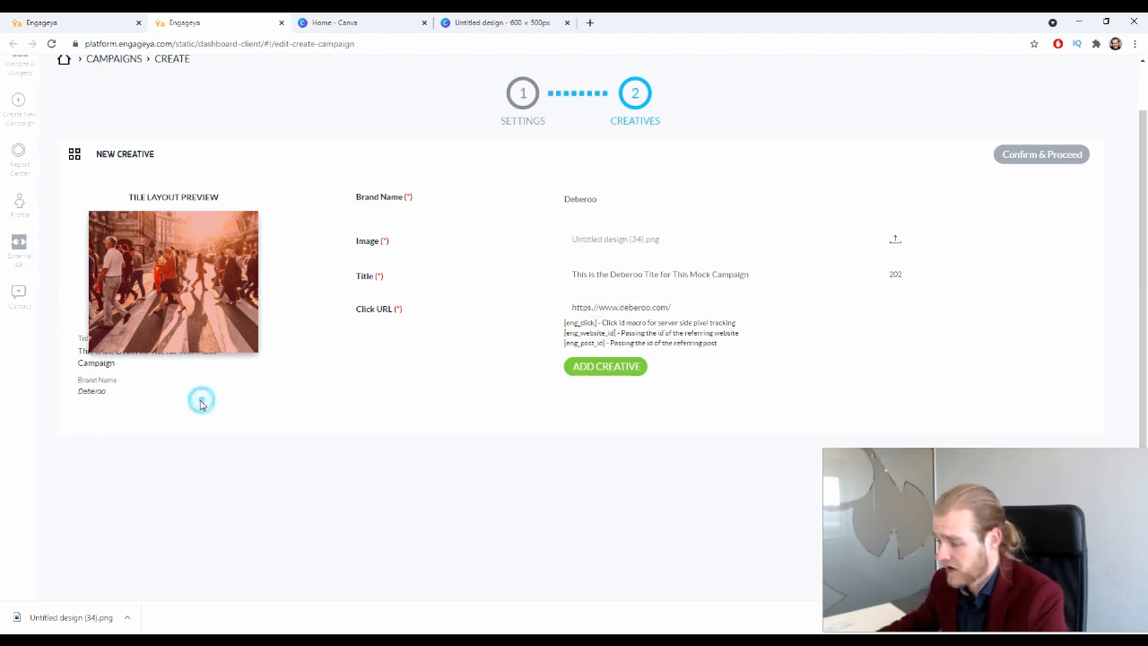
left_click(598, 365)
Check the title and click URL of the added creative against the new-creative form
scroll(477, 356, "down", 2)
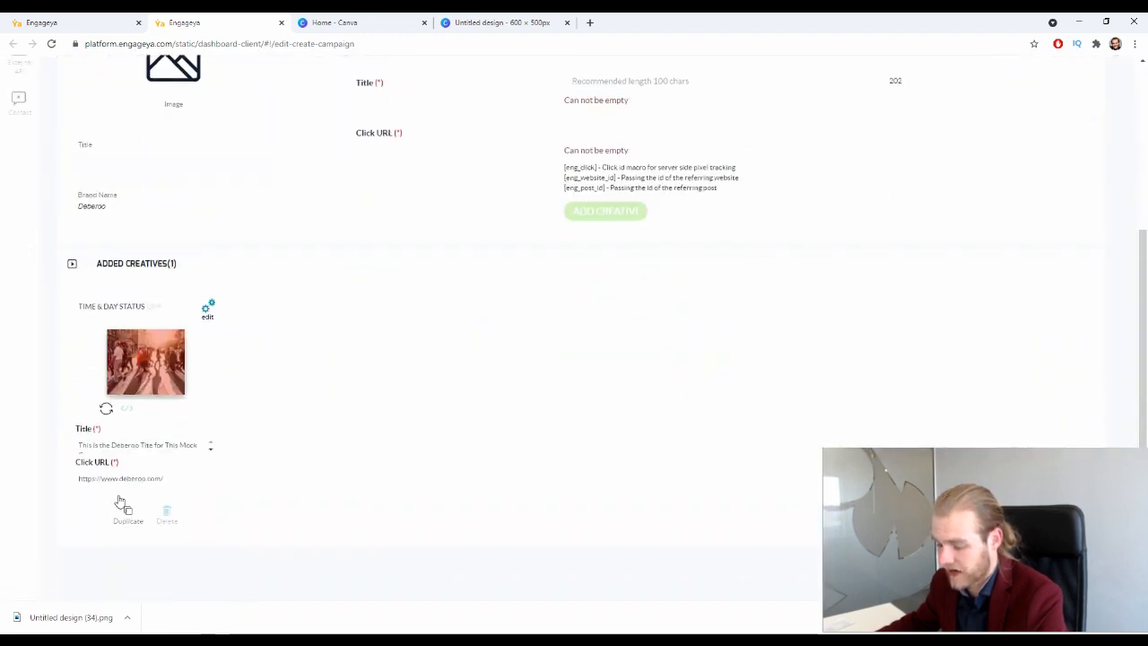
left_click_drag(94, 443, 203, 476)
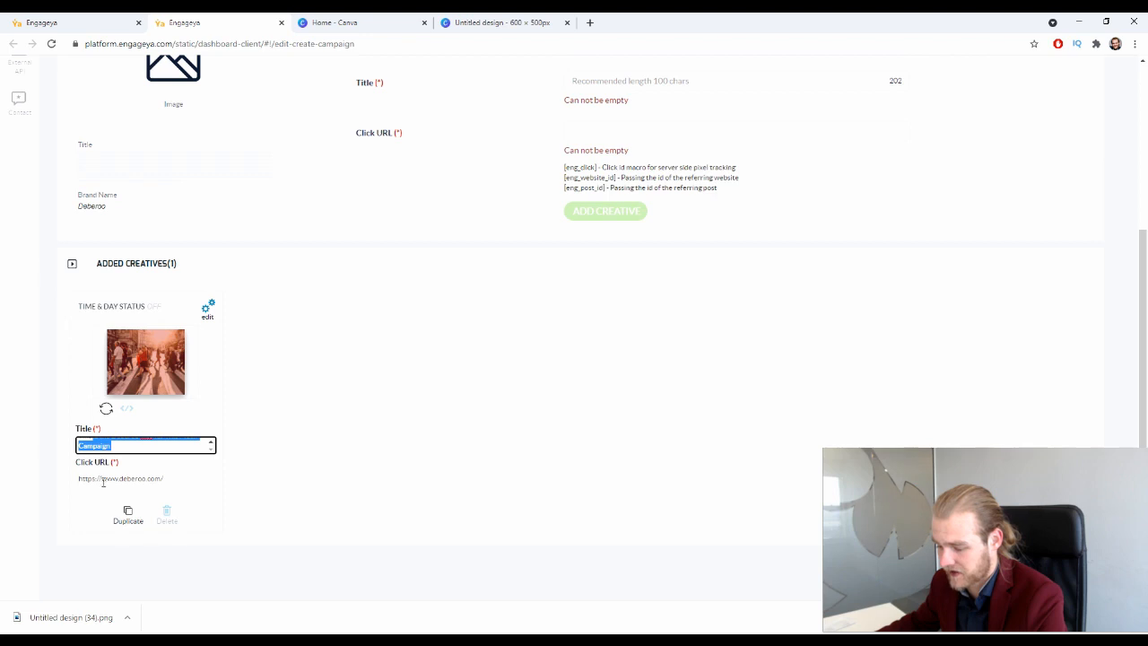
left_click(106, 479)
scroll(115, 476, "up", 1)
left_click(391, 456)
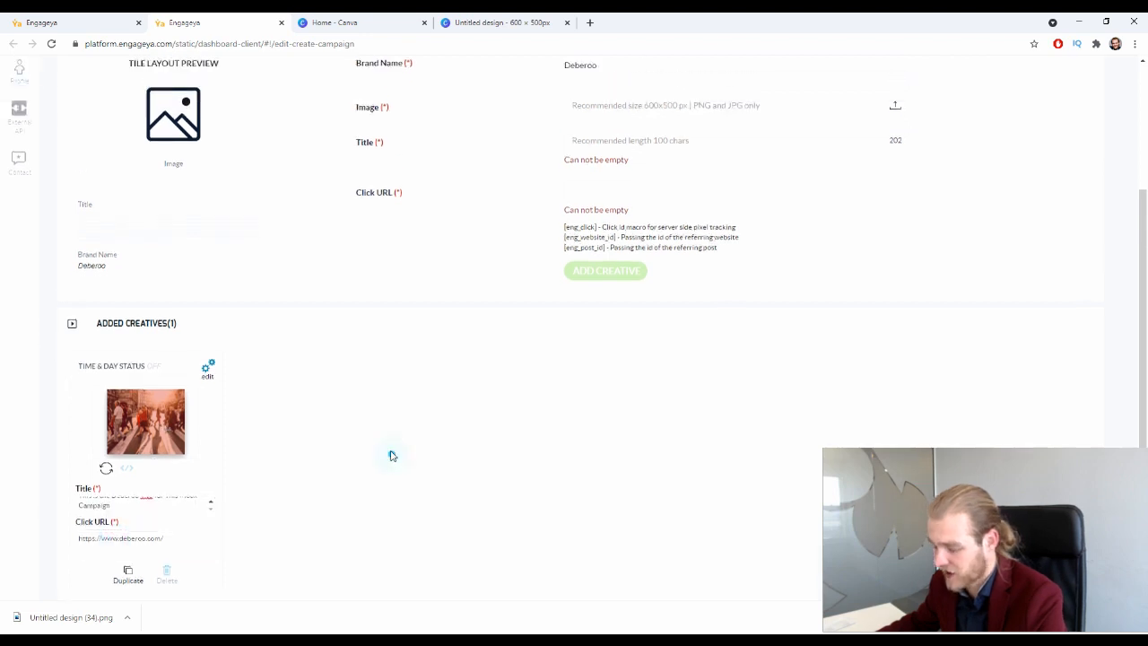
scroll(391, 455, "down", 1)
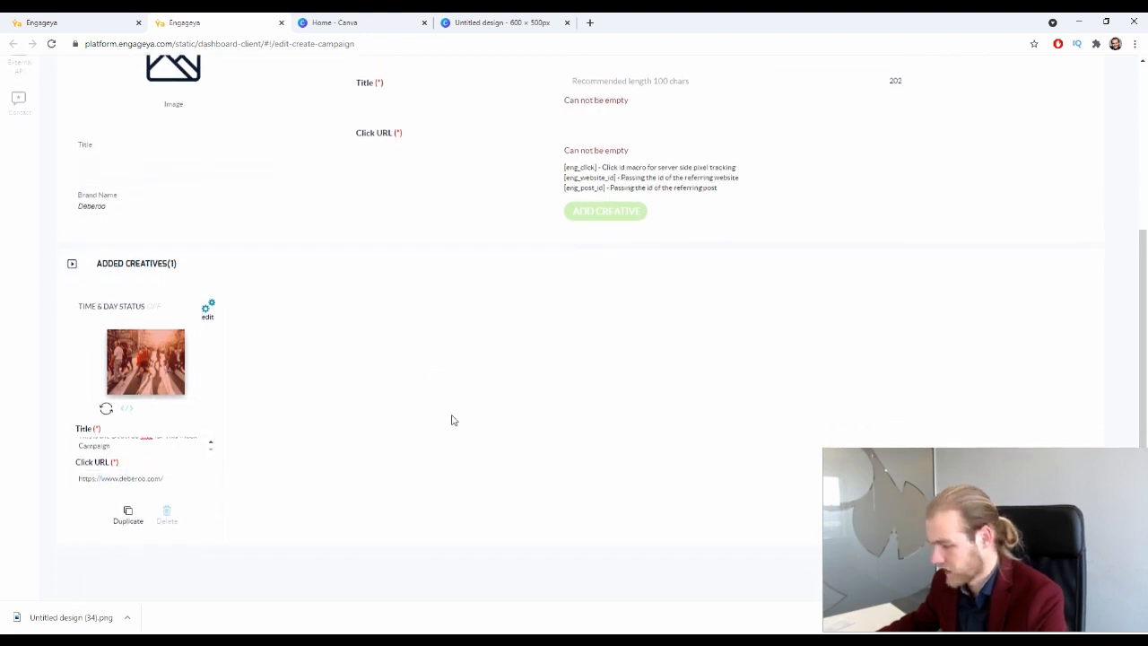
scroll(392, 443, "up", 4)
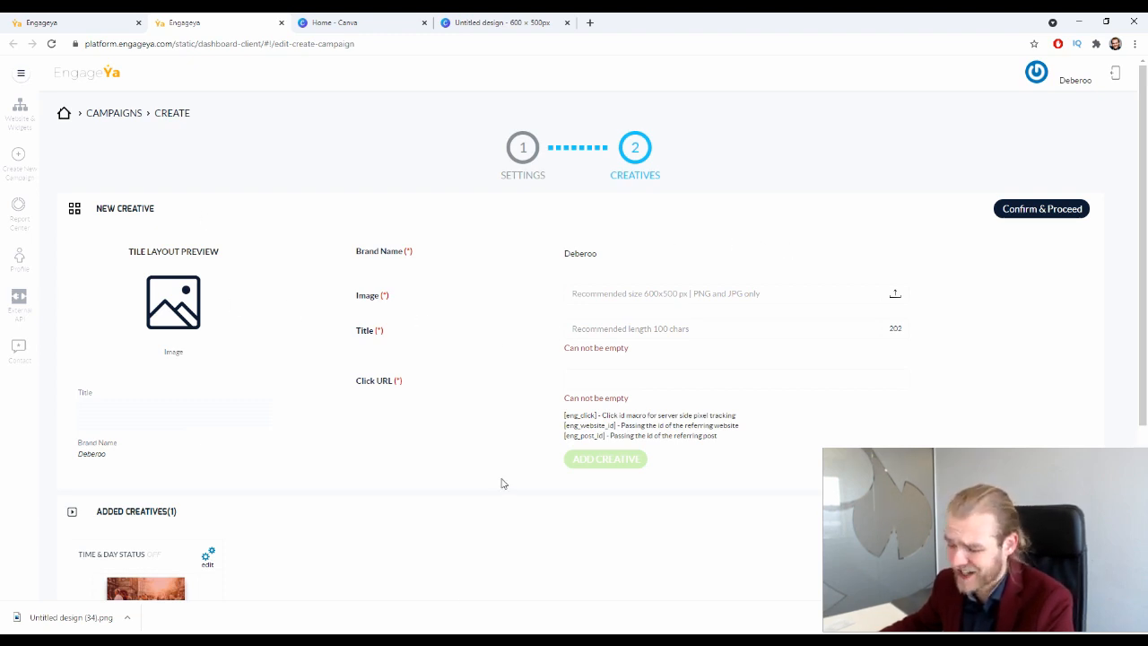
scroll(431, 275, "down", 3)
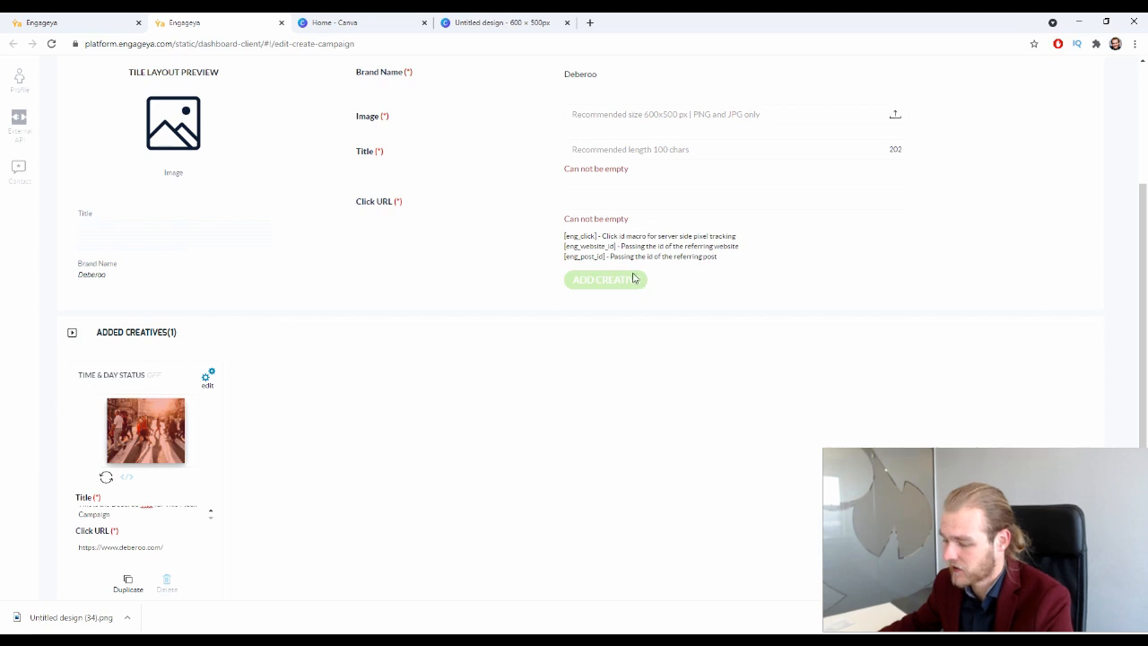
scroll(661, 356, "down", 1)
scroll(661, 356, "up", 5)
scroll(661, 356, "down", 5)
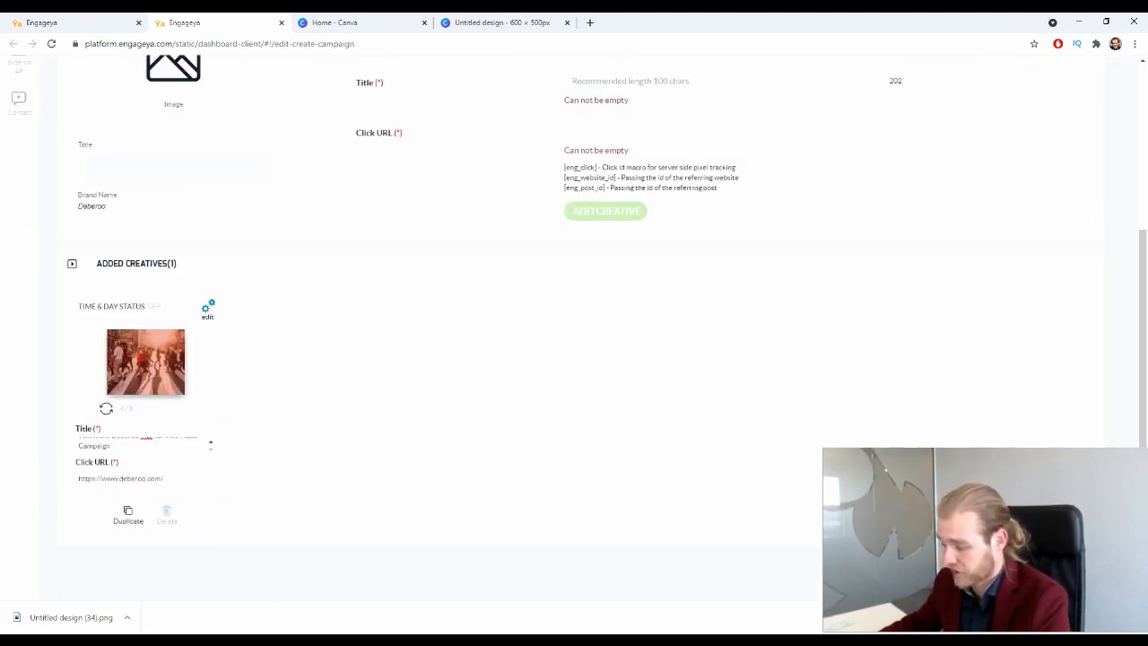
Confirm the creatives and review the campaign's scheduling, pricing, info, targeting, frequency cap and added creative
scroll(674, 380, "up", 5)
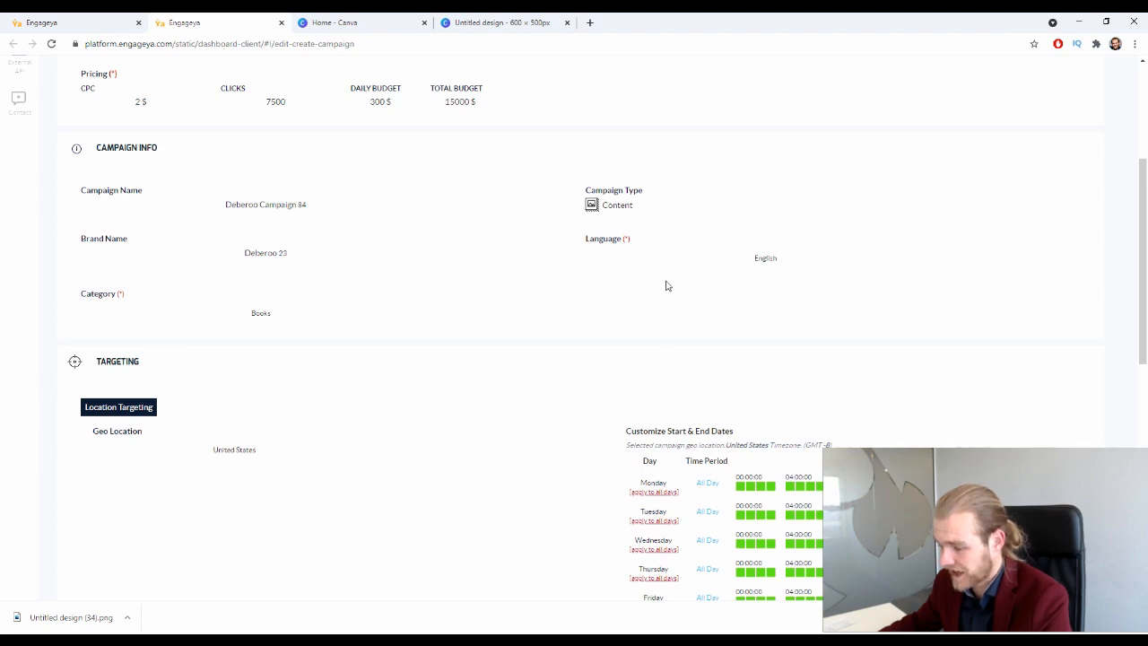
scroll(609, 305, "up", 3)
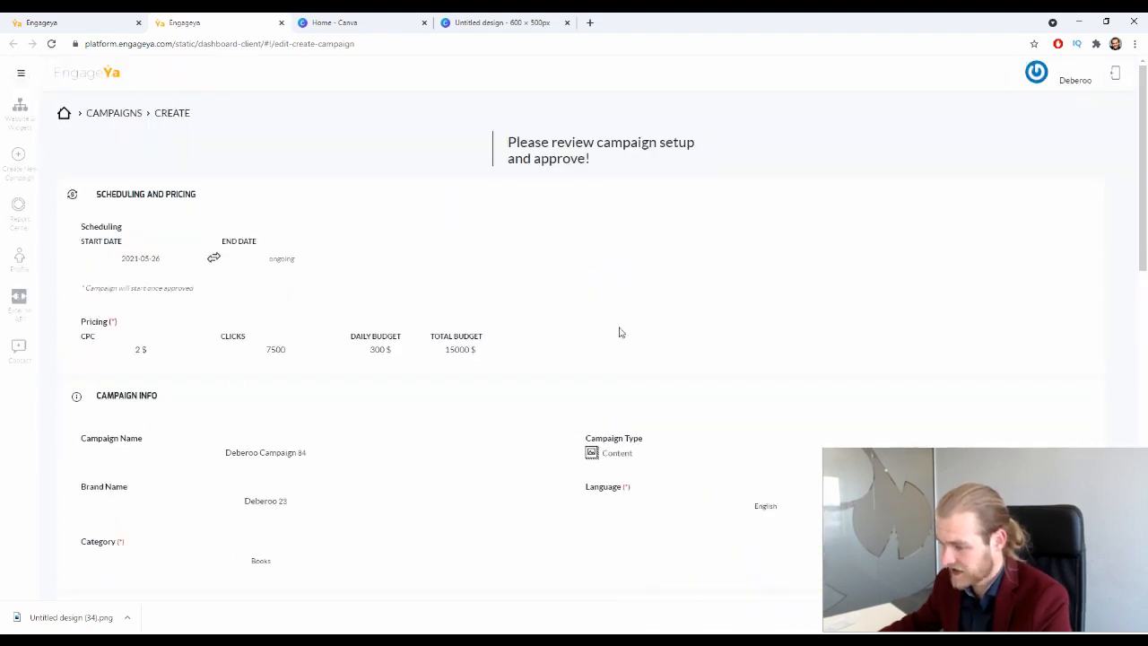
triple_click(706, 156)
left_click(691, 163)
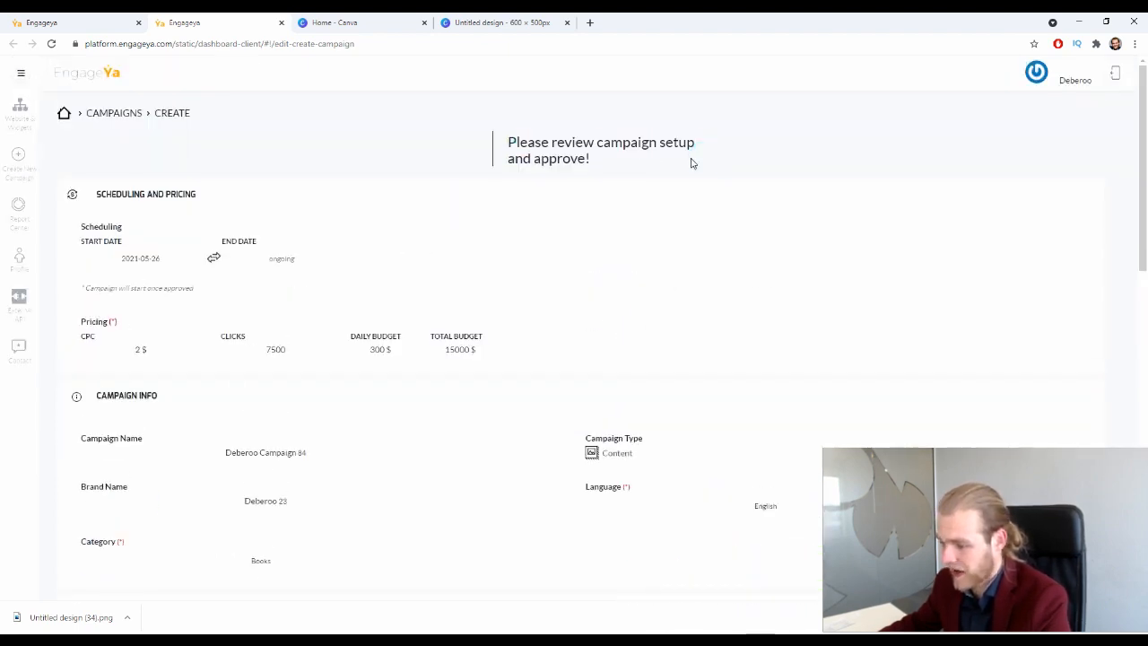
scroll(323, 221, "down", 3)
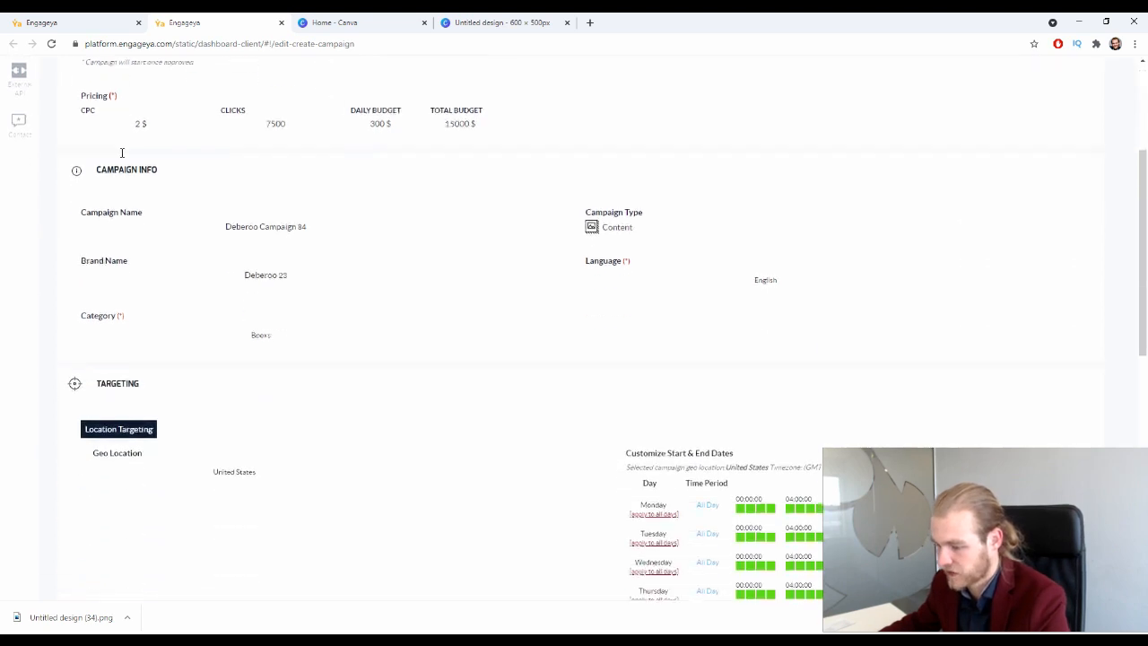
scroll(362, 149, "down", 10)
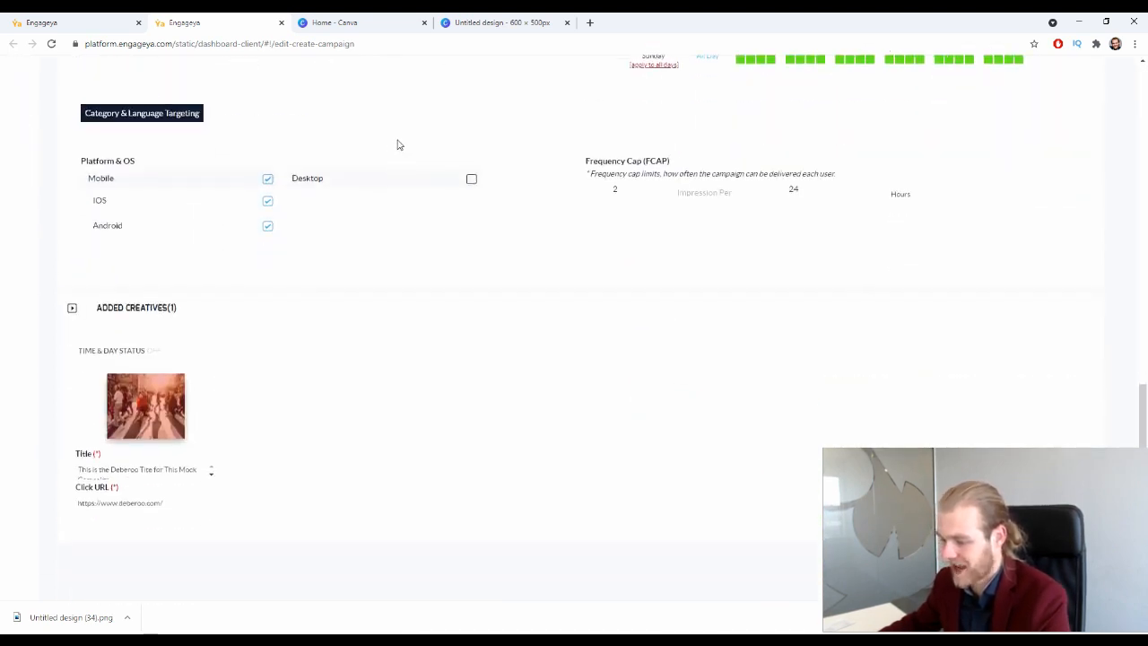
scroll(397, 143, "up", 4)
scroll(400, 146, "down", 4)
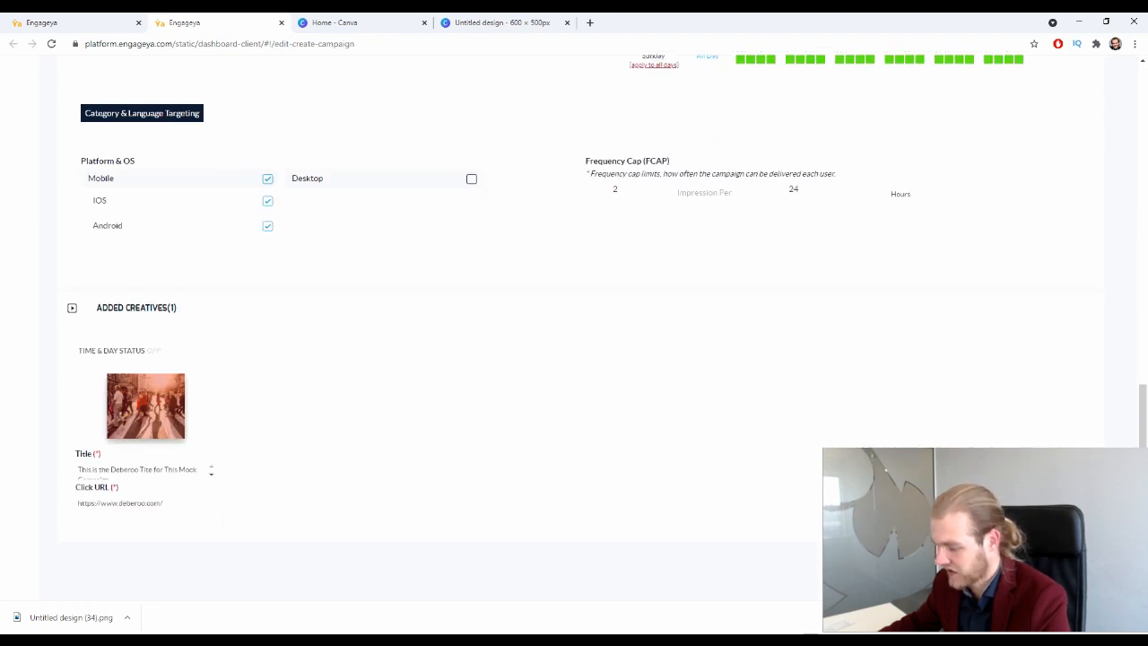
Approve the reviewed campaign setup and close the browser's downloads bar
left_click(865, 572)
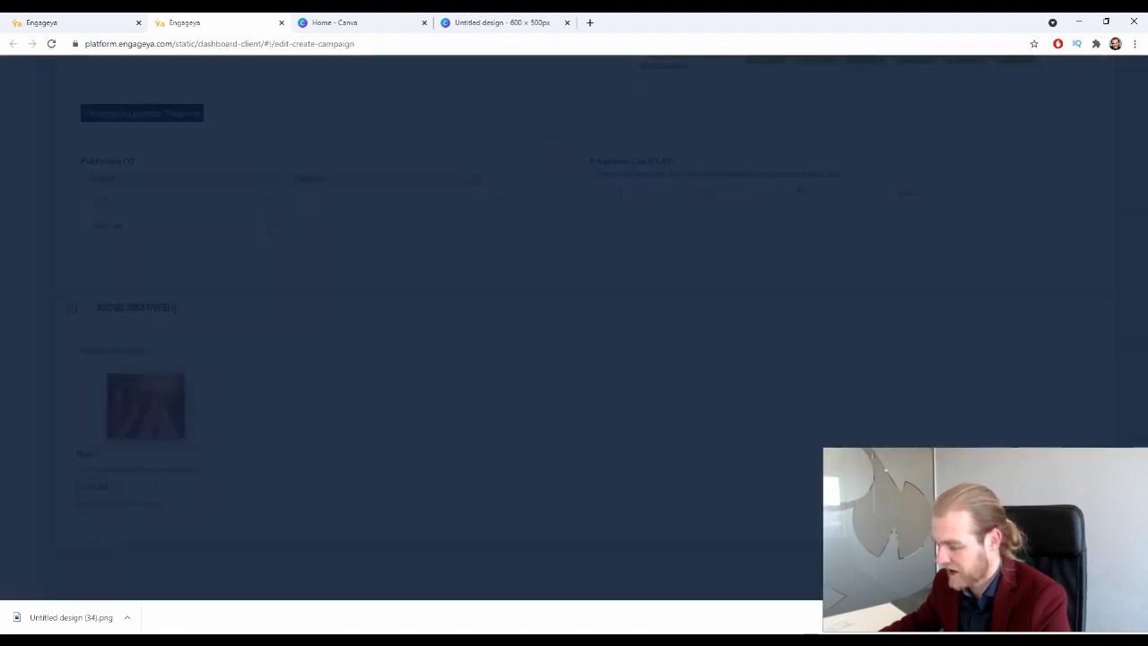
left_click(1133, 617)
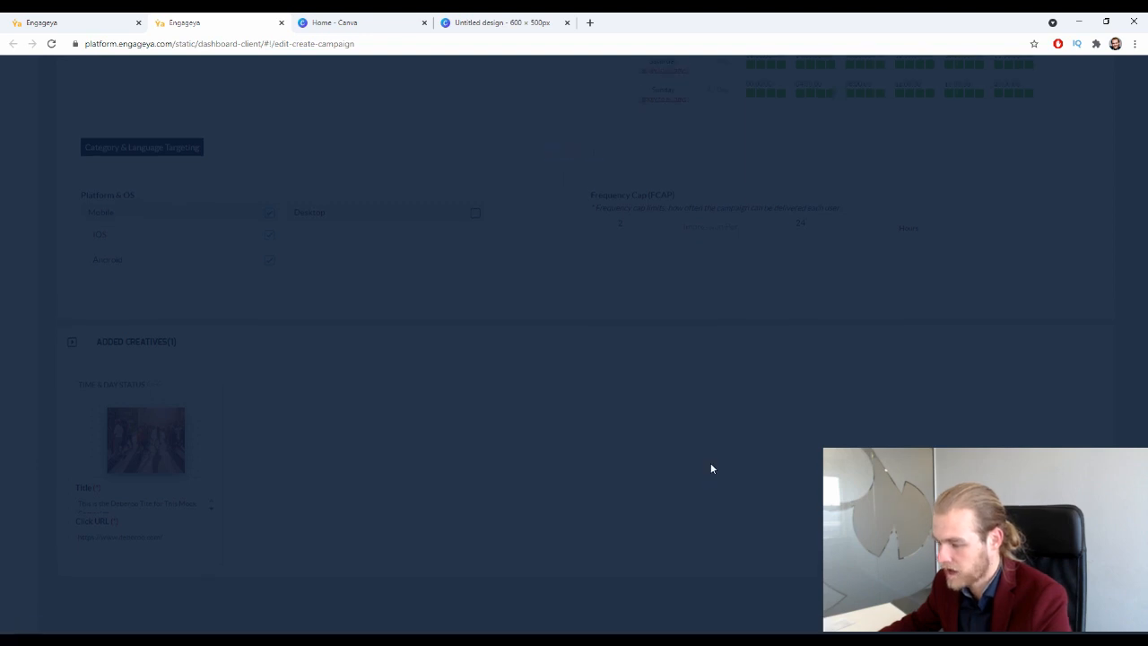